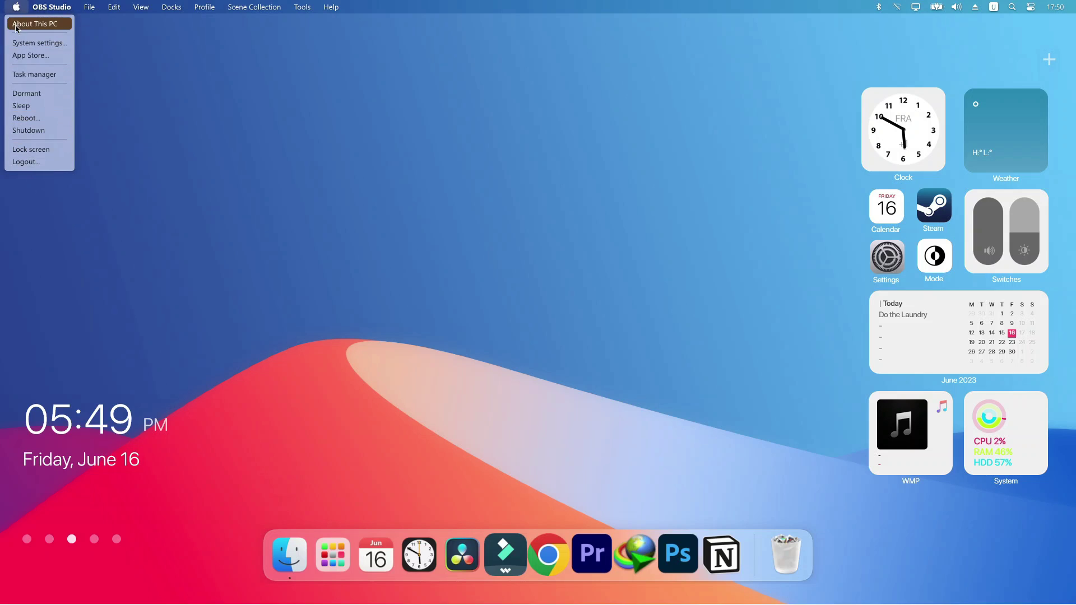
Look through the desktop's system menu and its Bluetooth, network, display, battery, sound, eject and input status pop-ups
click(14, 12)
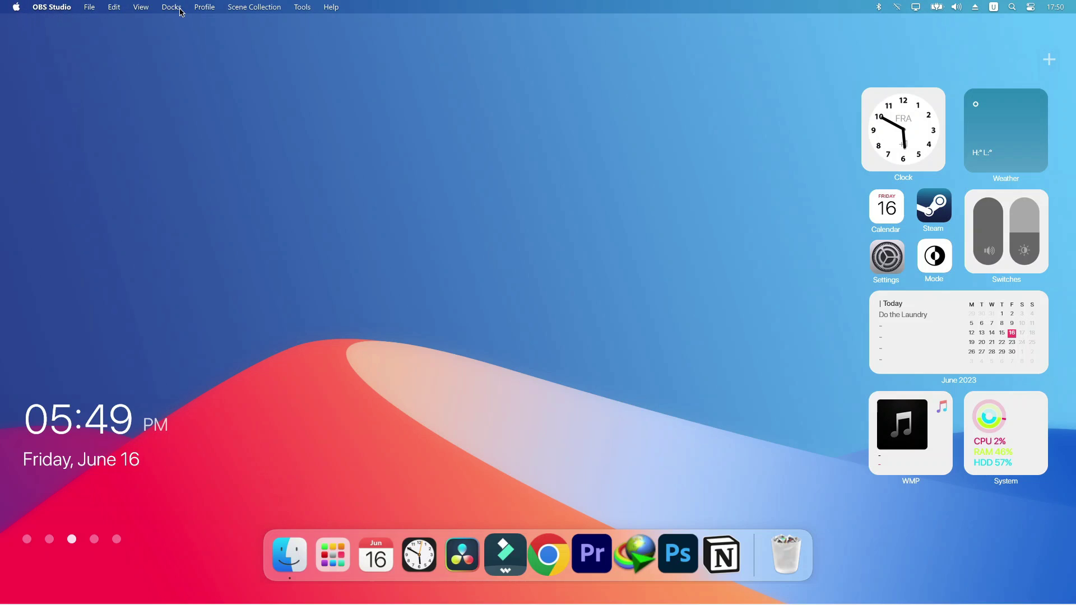
click(881, 8)
click(897, 9)
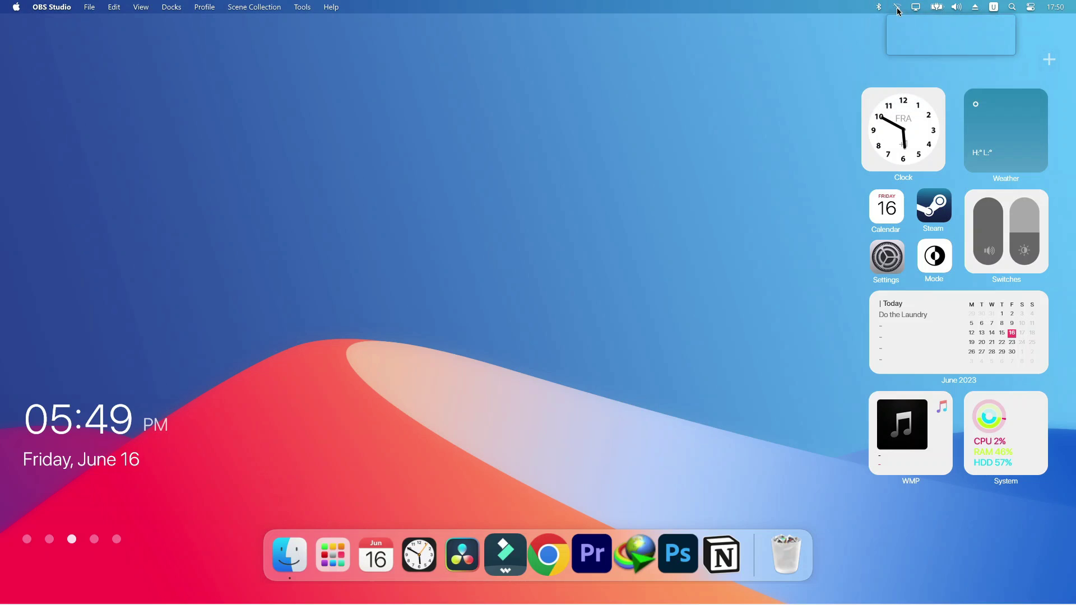
click(914, 9)
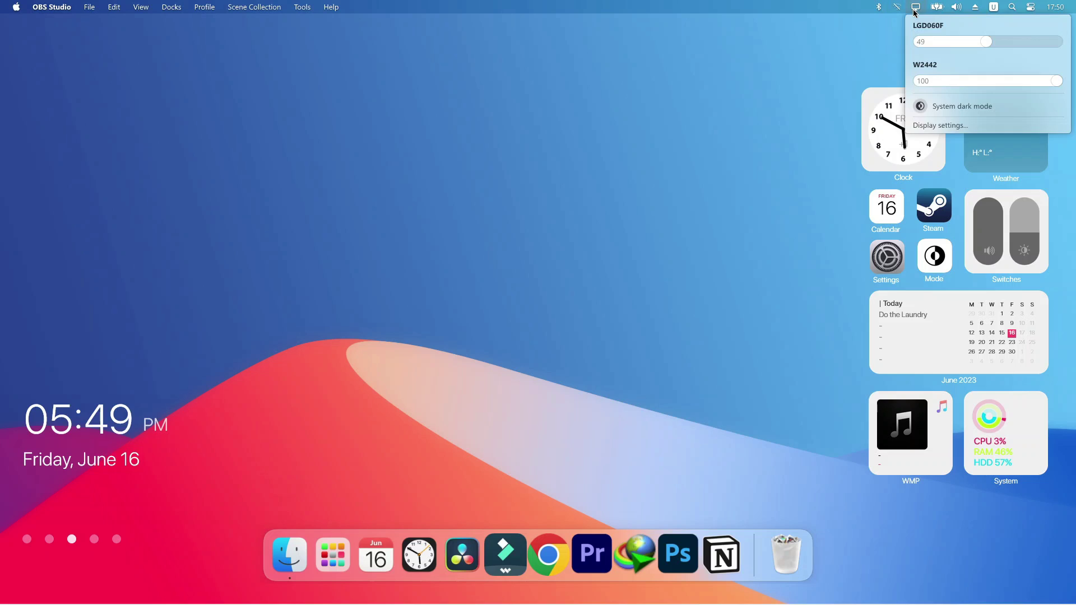
drag(983, 37, 1038, 43)
click(939, 8)
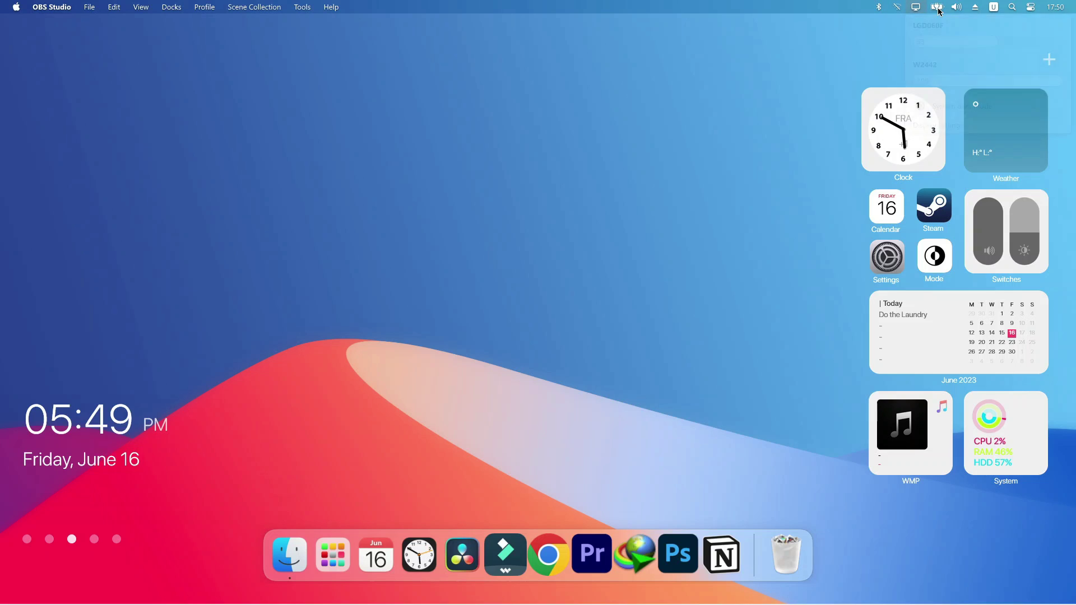
click(957, 9)
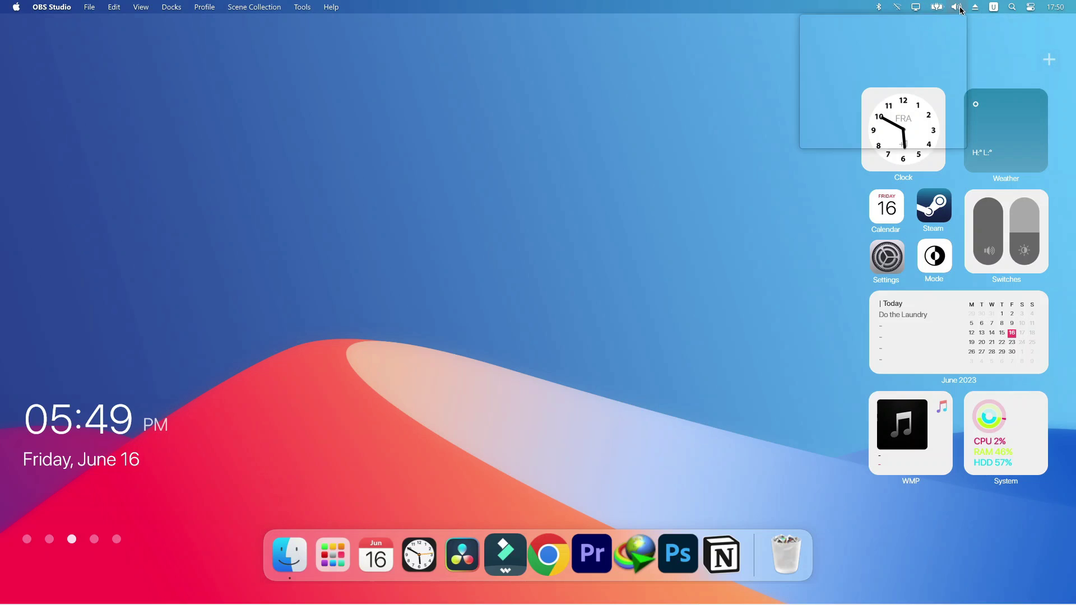
click(976, 9)
click(993, 9)
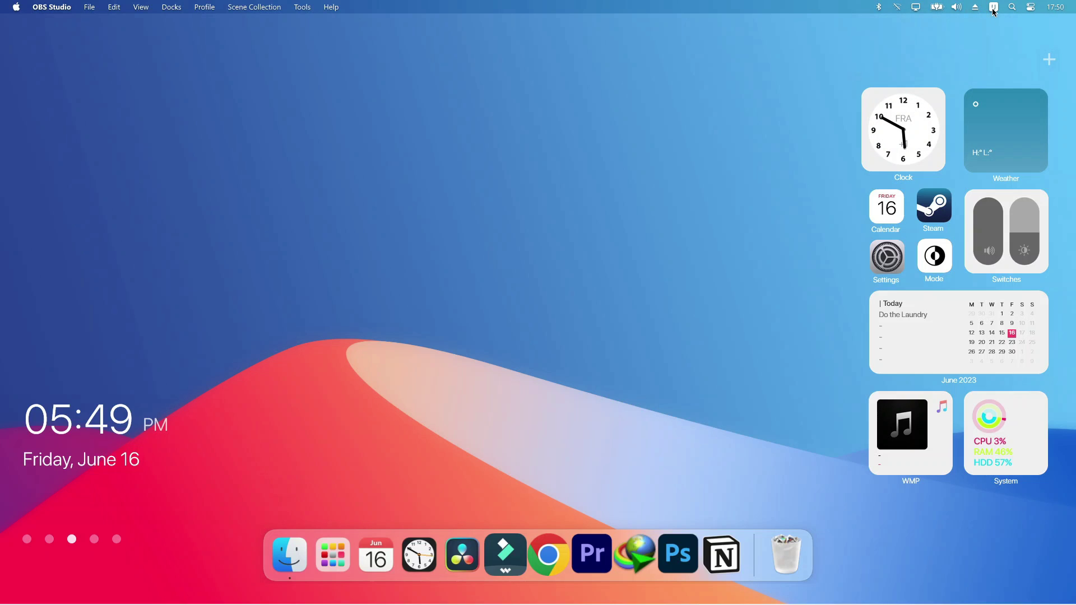
Check the control center's connection toggles, display and sound sliders, and media controls, leaving the display slider at 100
click(1030, 7)
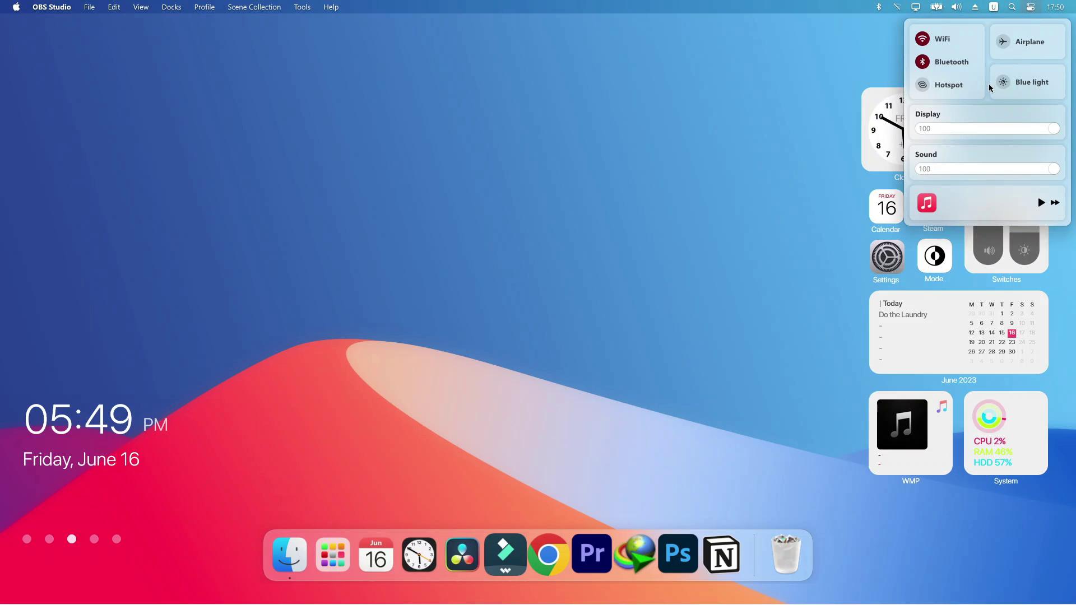
drag(959, 129, 1073, 123)
scroll(984, 168, down, 4)
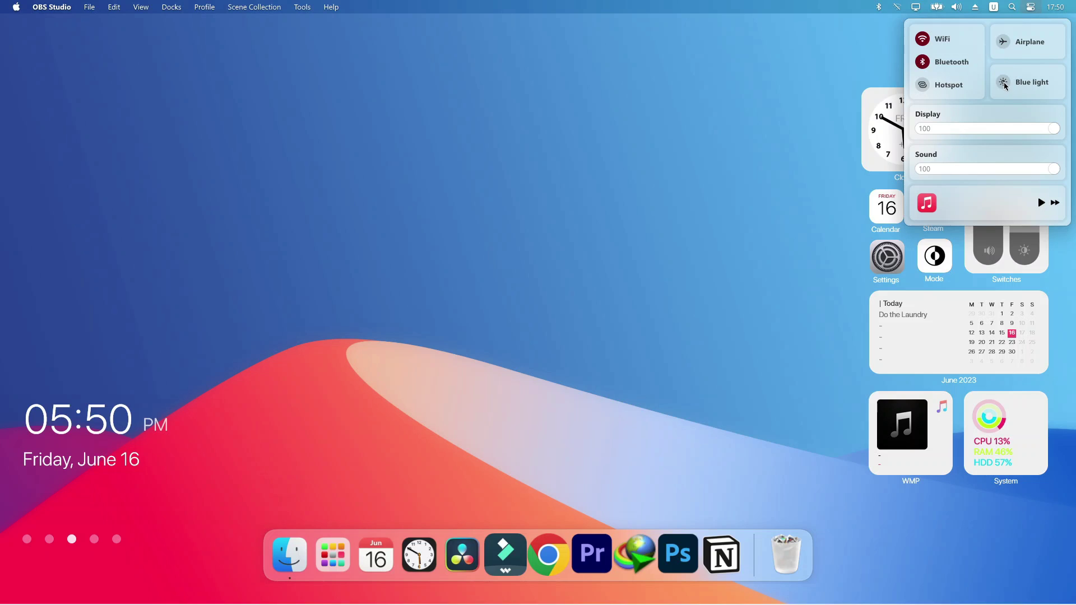
click(769, 119)
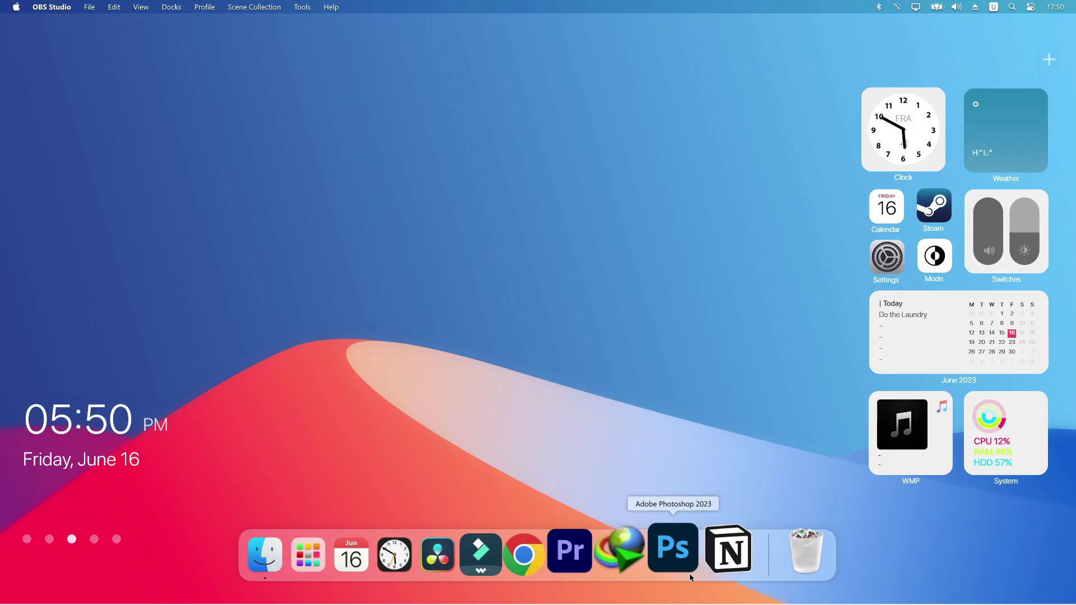
Look through Local Disk (C:) in Finder and the applications in Launchpad
click(275, 567)
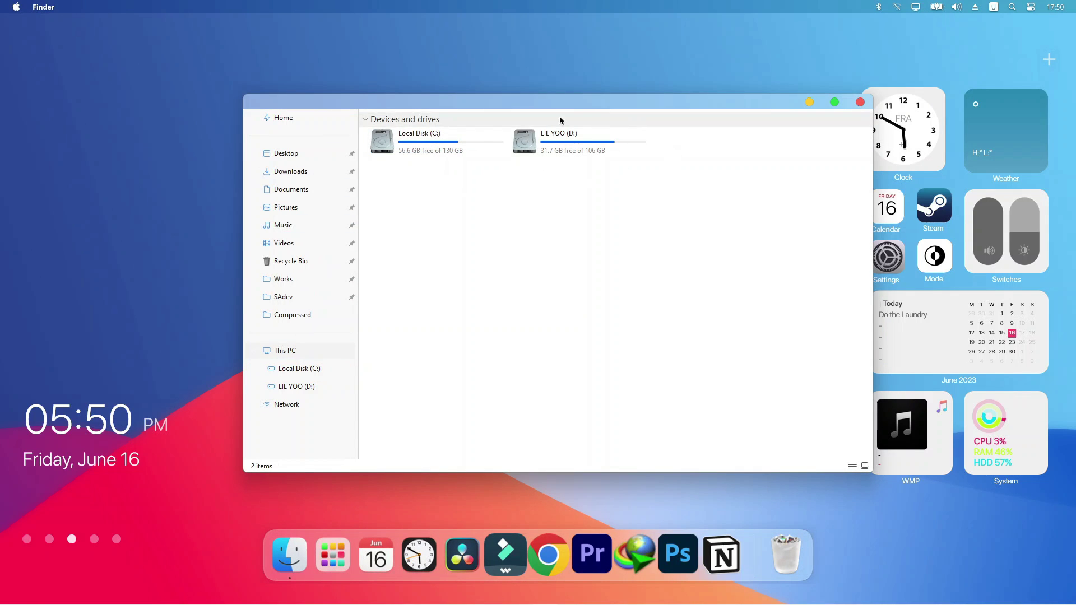
double_click(458, 145)
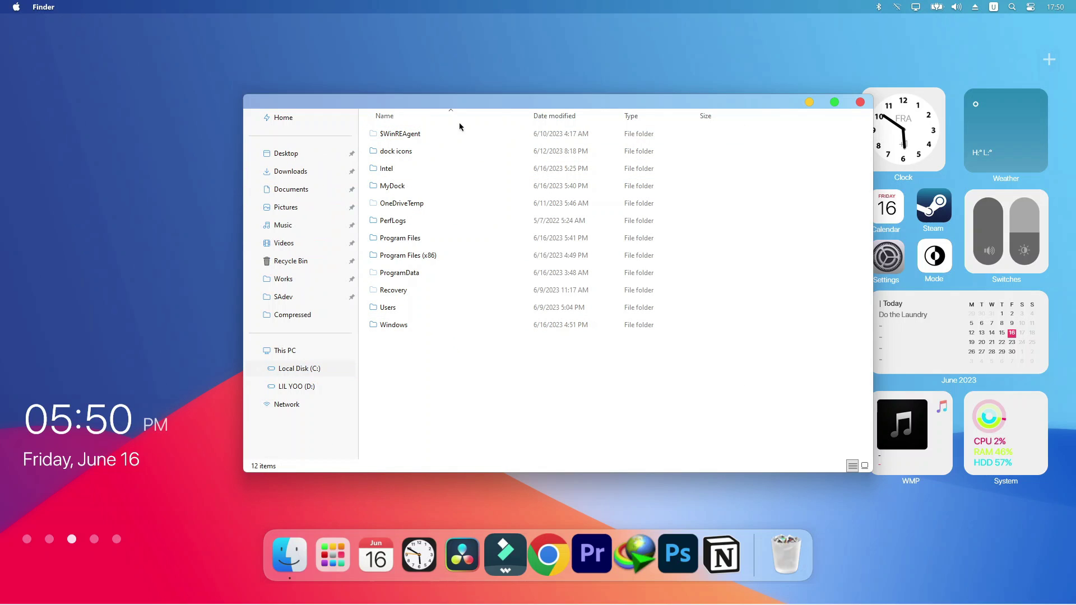
click(808, 103)
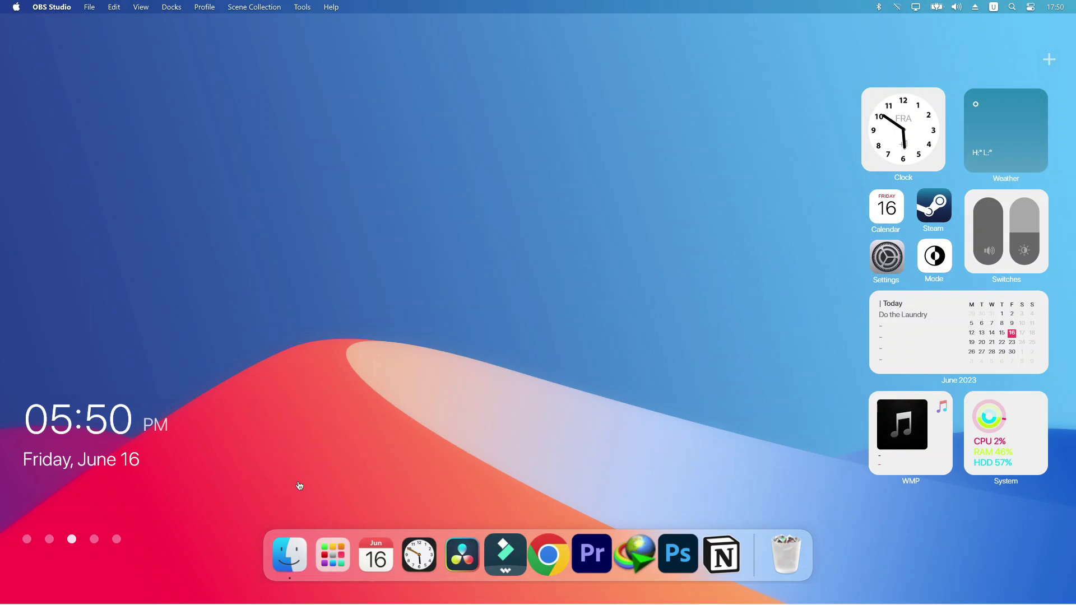
click(287, 555)
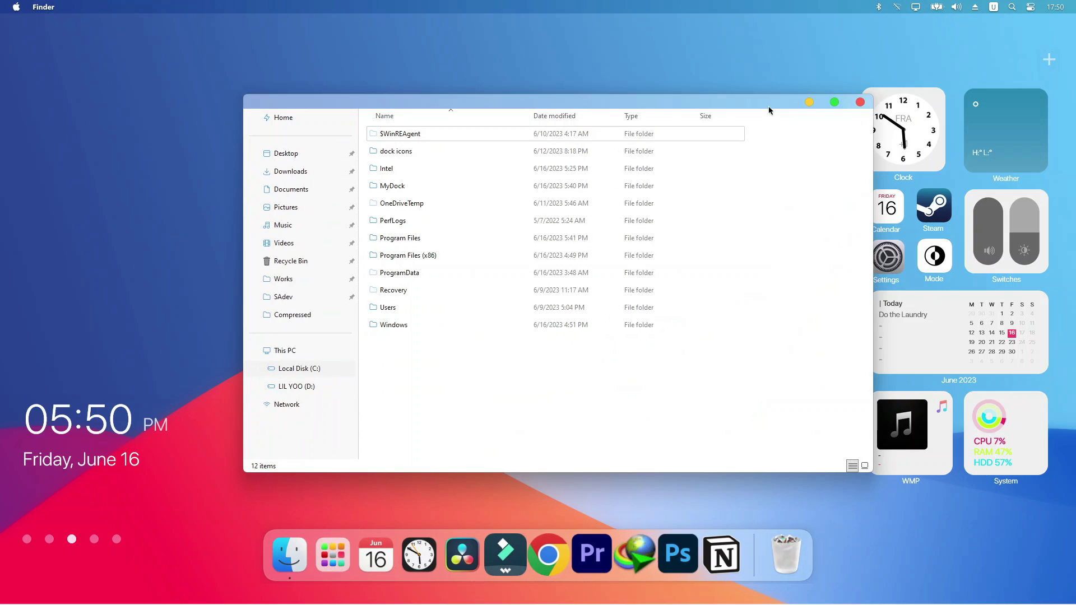
click(857, 104)
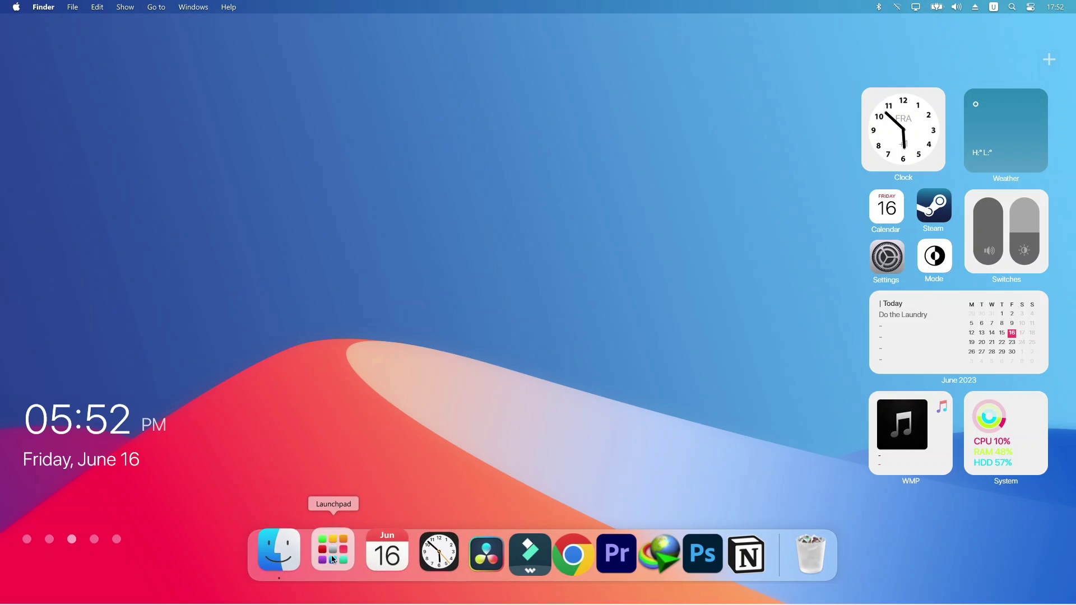
click(334, 516)
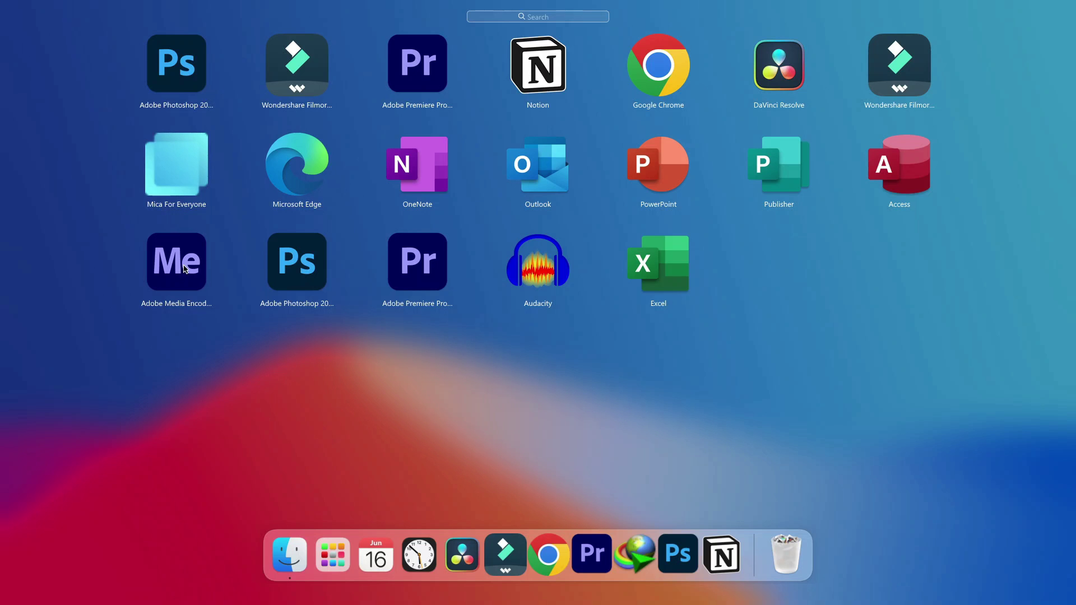
click(662, 79)
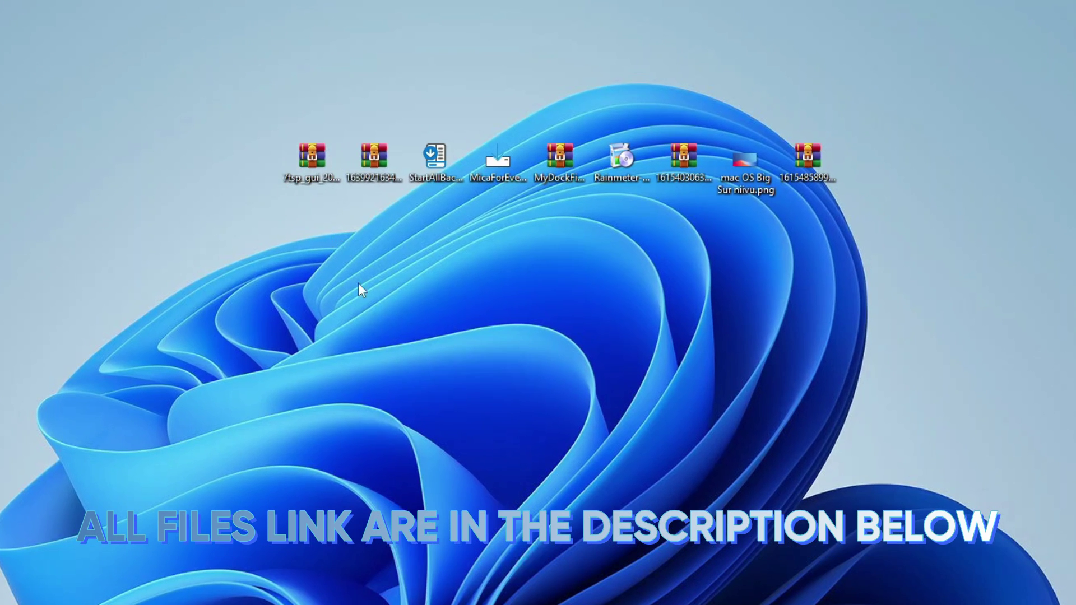
Extract the 7tsp_gui_2019_edition archive into its own folder and place that folder below the row of downloaded files
mouse_move(318, 173)
mouse_down()
mouse_move(315, 160)
mouse_move(314, 225)
mouse_move(312, 162)
mouse_up()
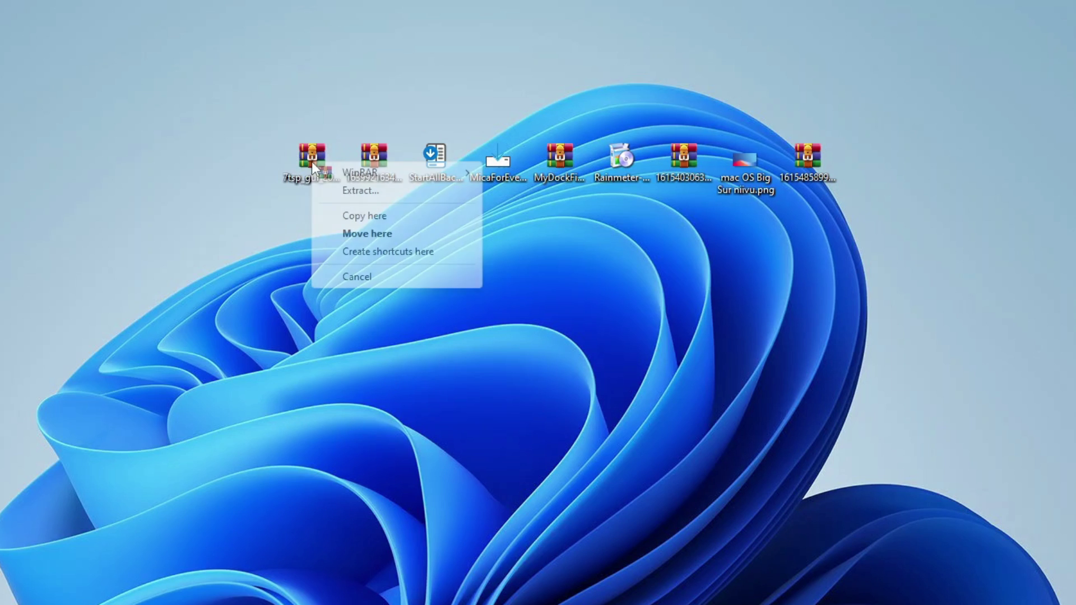
mouse_move(412, 174)
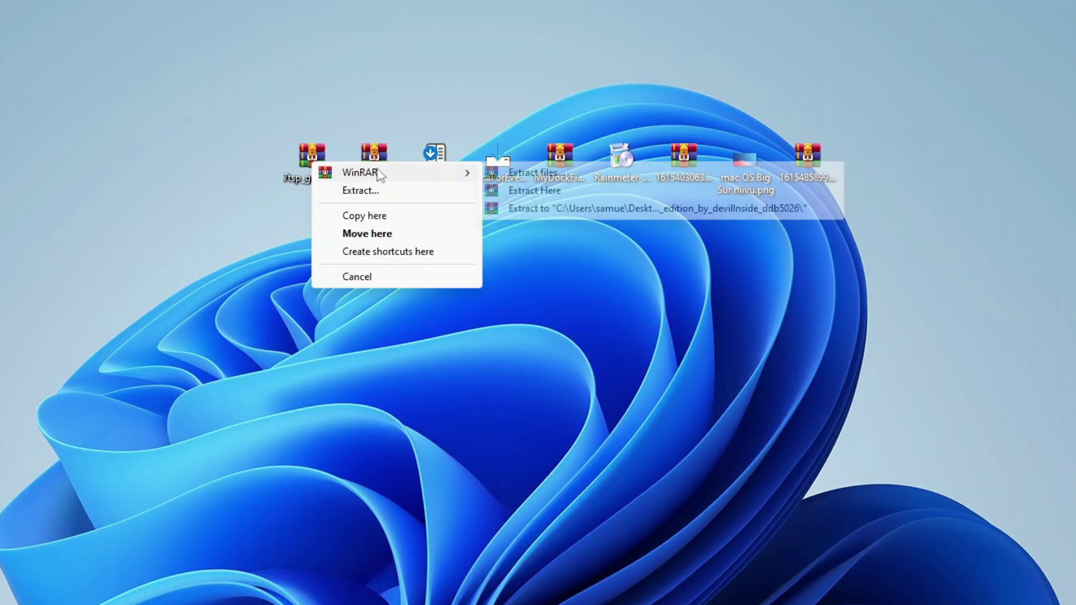
click(567, 208)
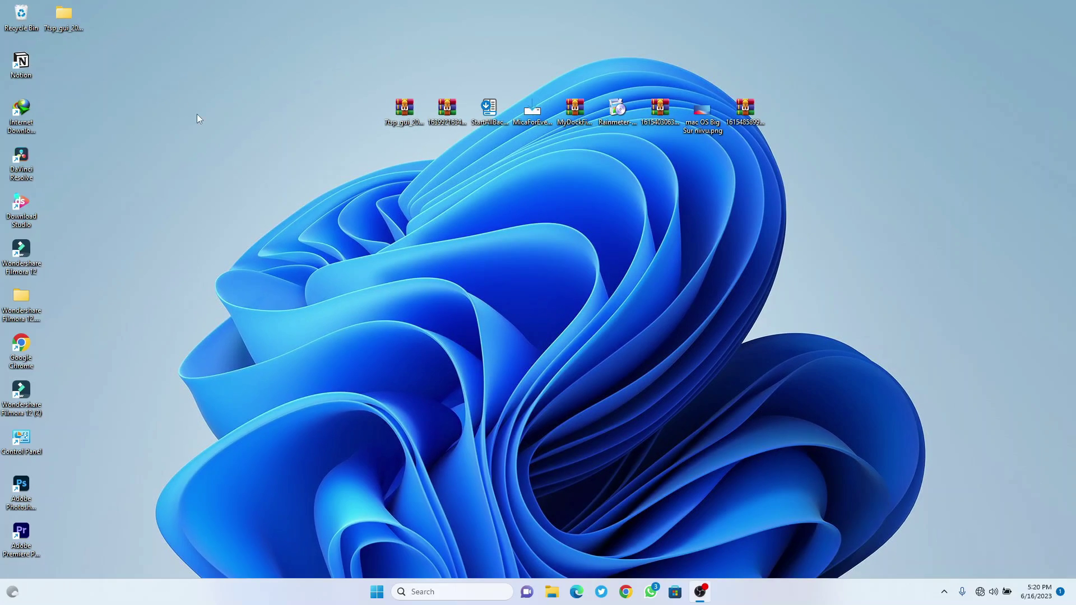
drag(60, 24, 325, 188)
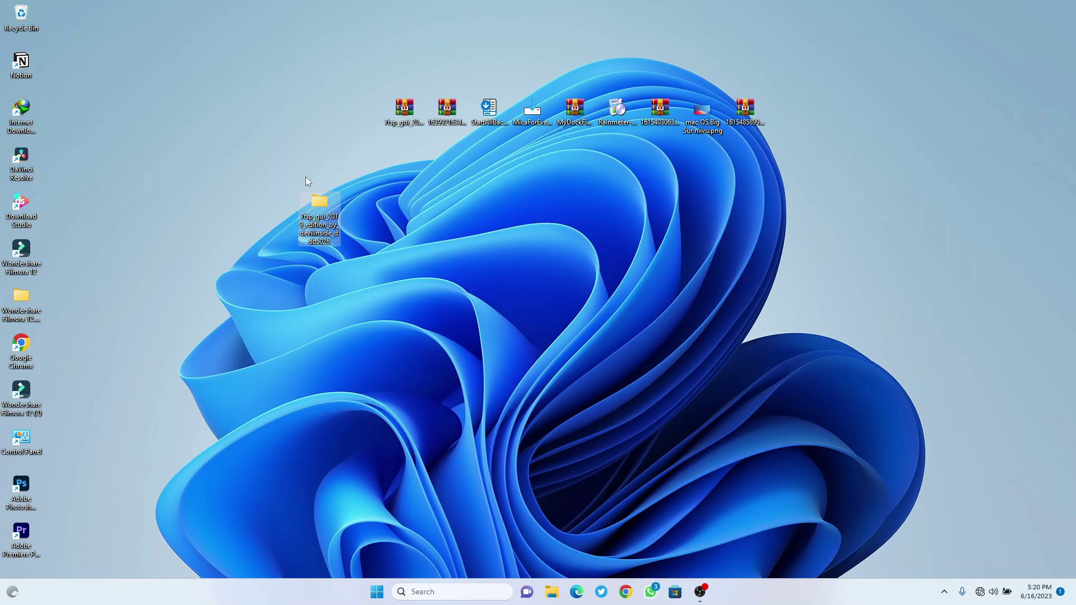
Rename the .ee file in the extracted 7tsp folder as 7tsp GUI v0.6(2019).exe and close the folder
double_click(325, 203)
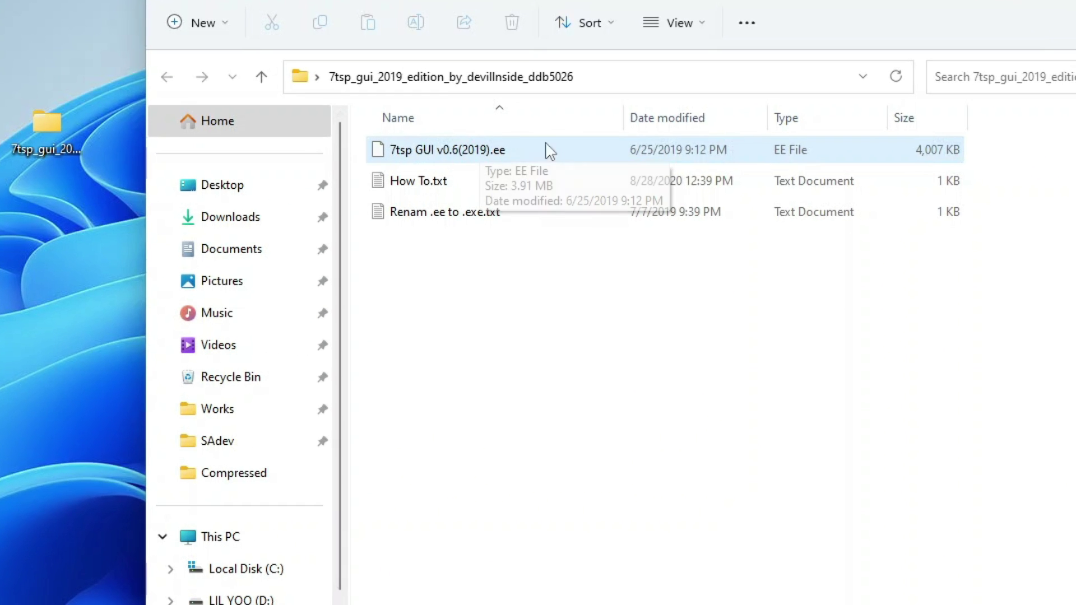
click(505, 159)
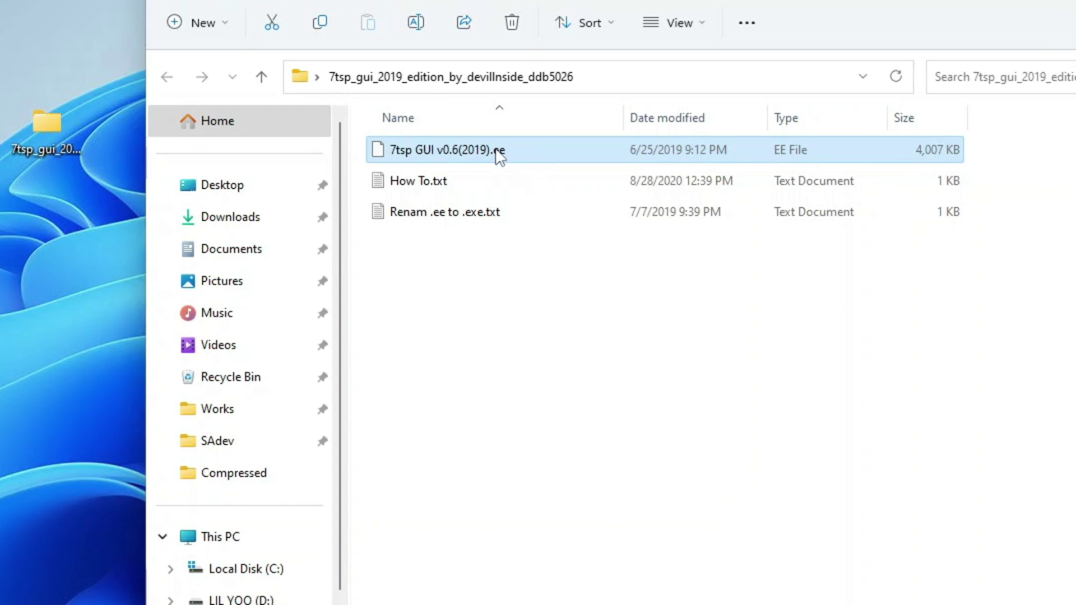
click(500, 156)
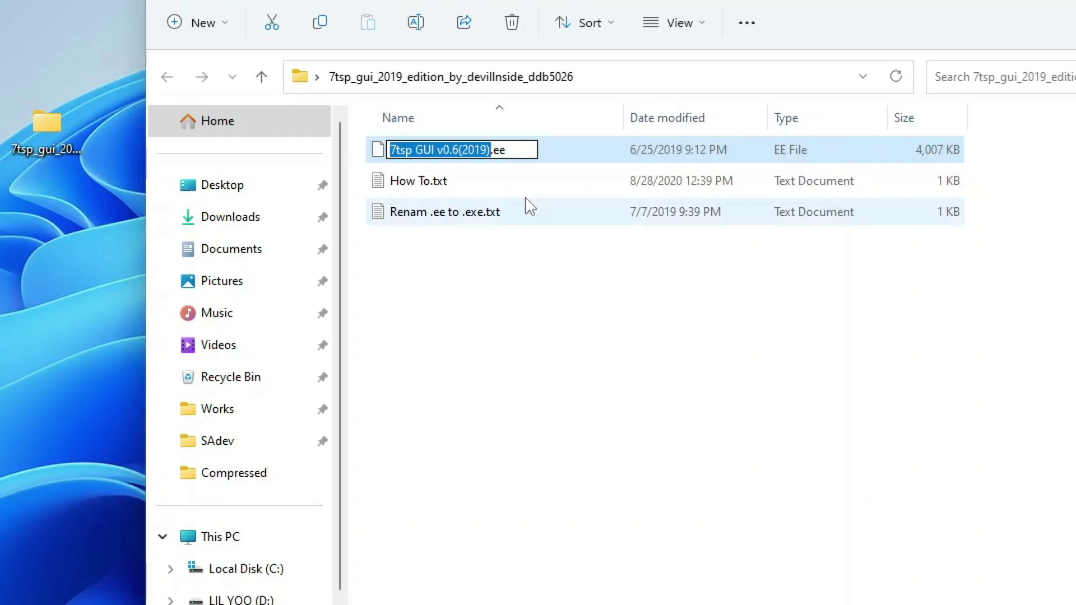
click(499, 150)
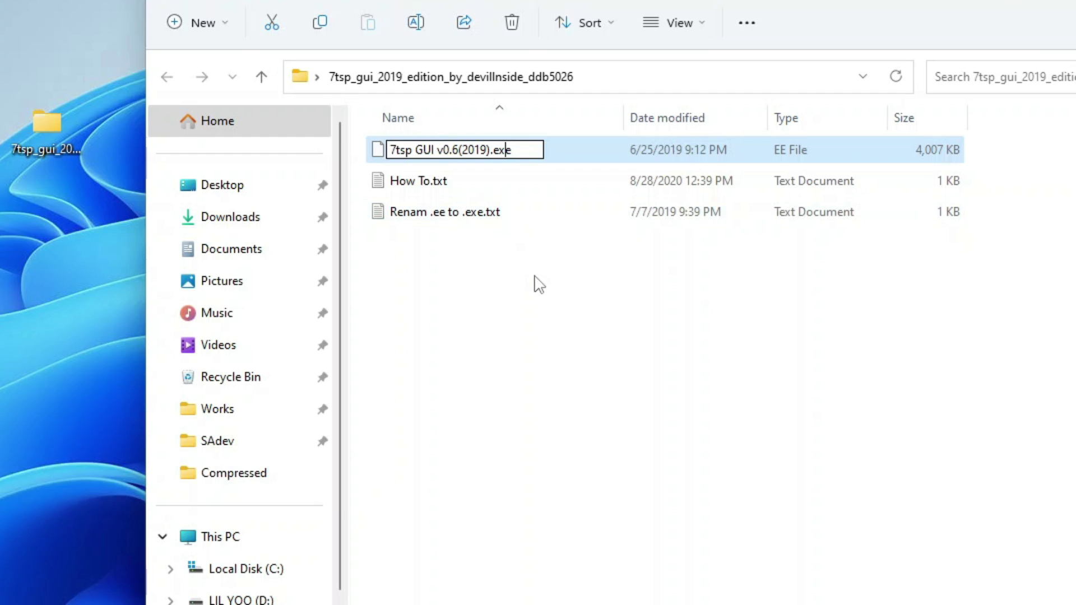
text(x)
key(Return)
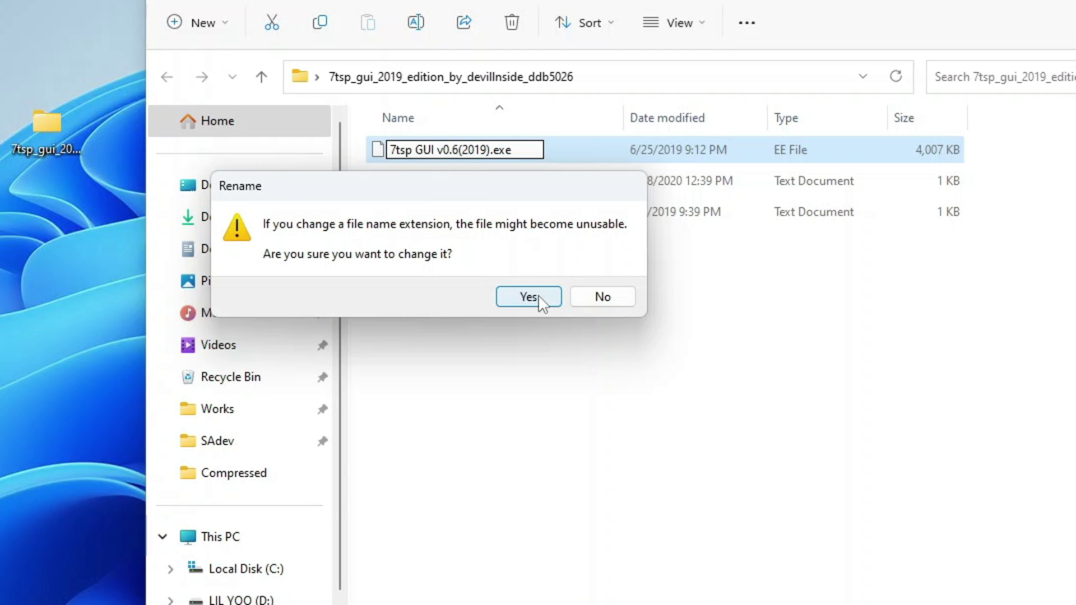
click(539, 298)
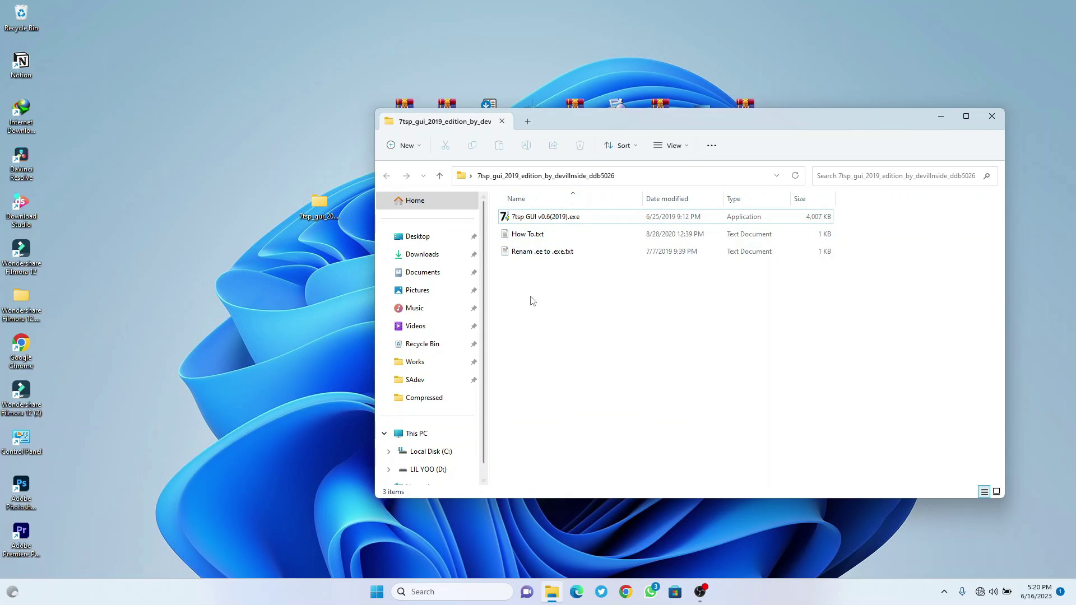
click(990, 115)
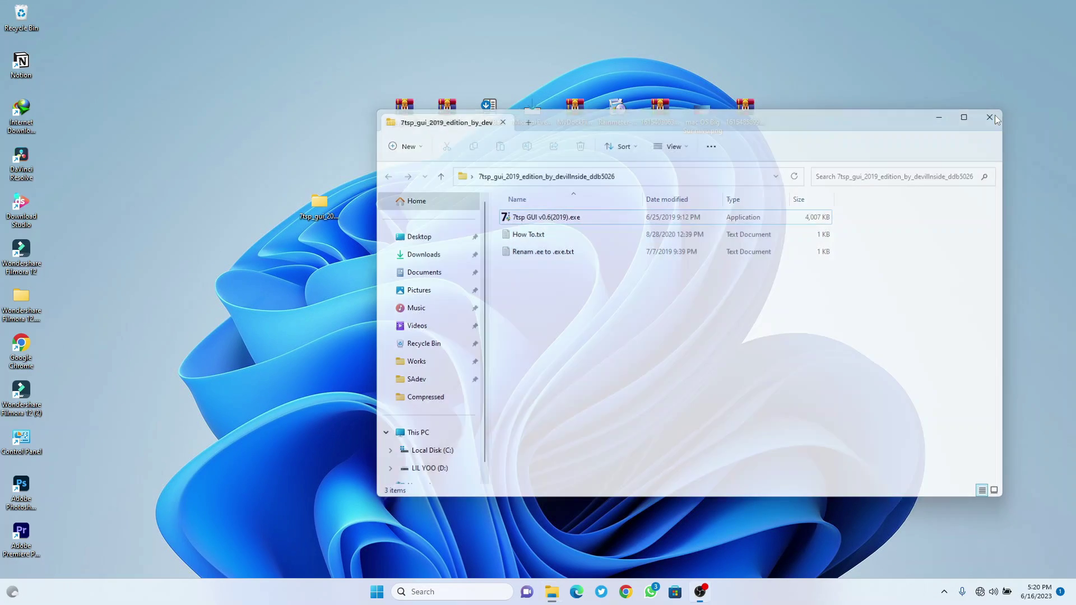
click(447, 112)
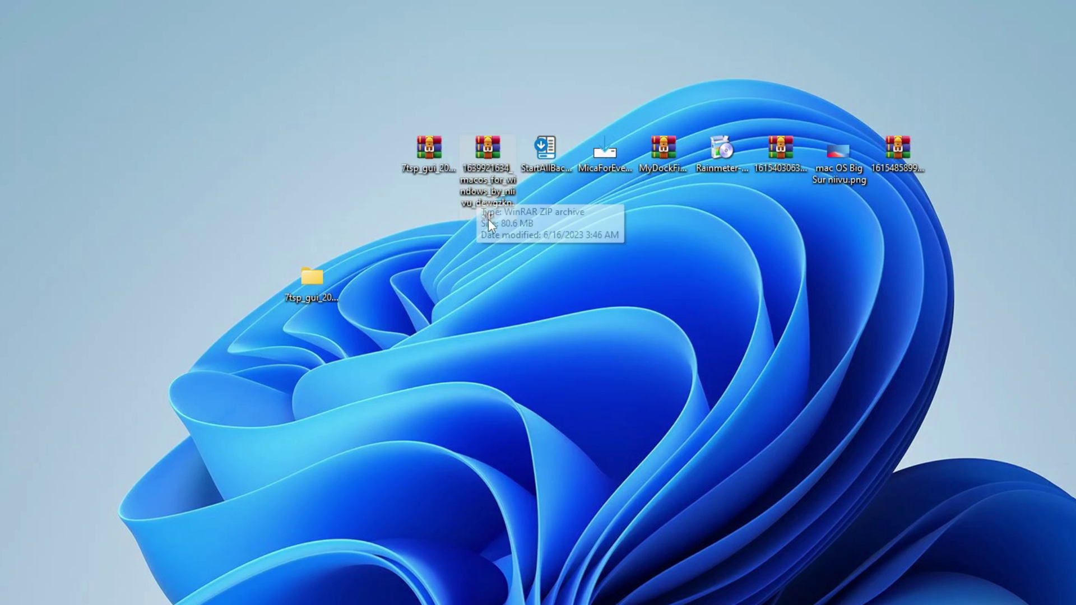
right_click(489, 141)
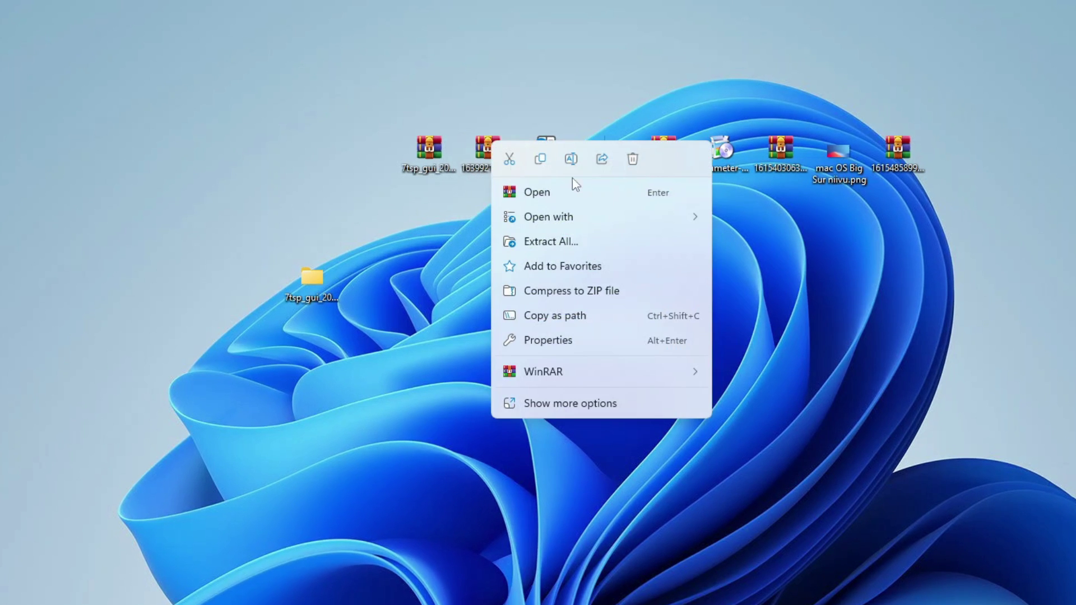
mouse_move(599, 220)
mouse_move(609, 376)
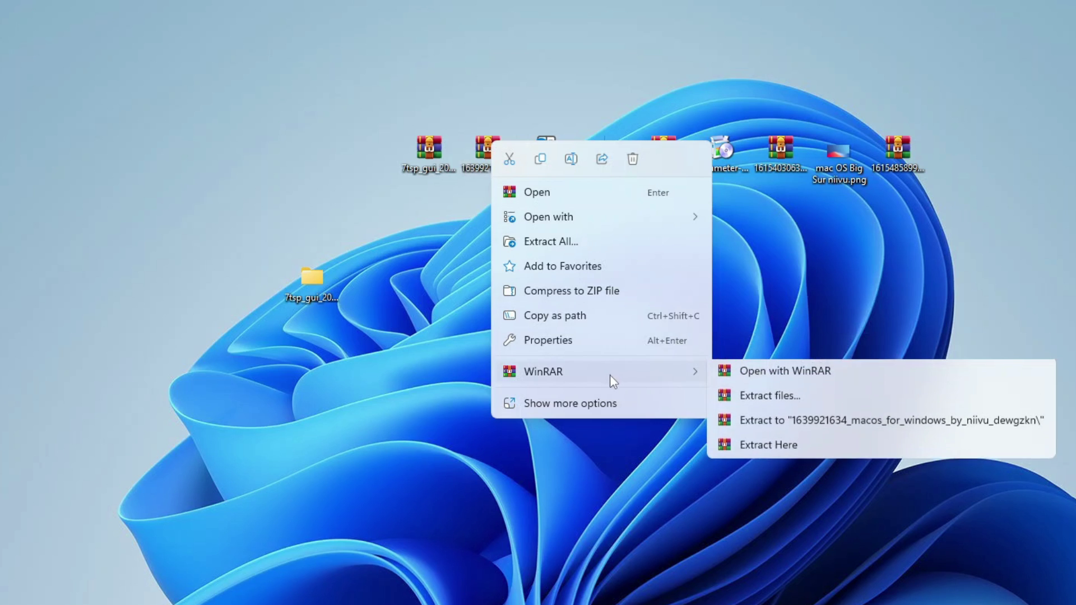
click(735, 422)
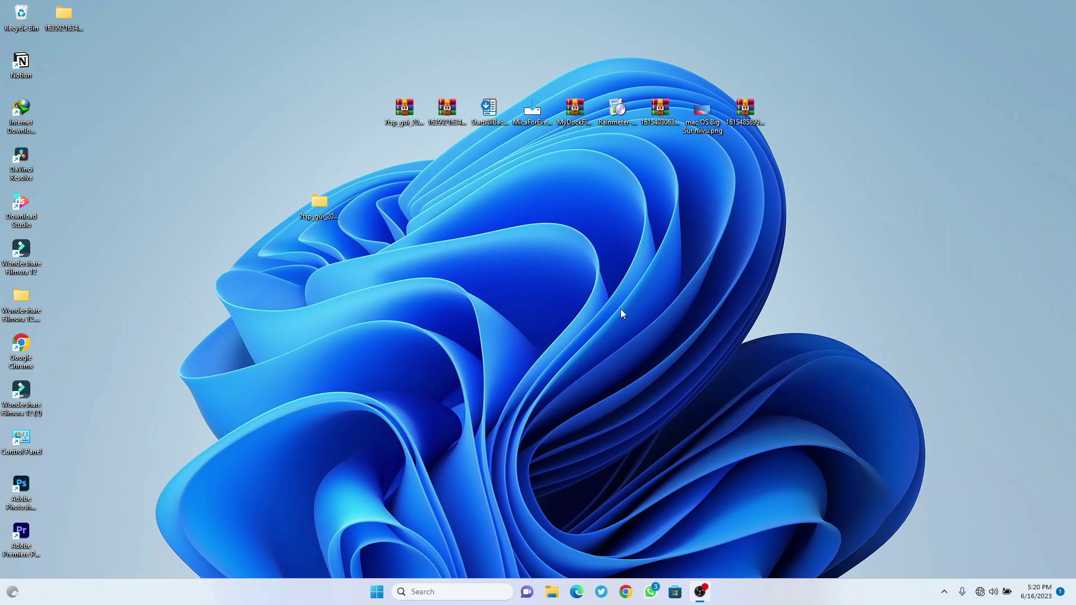
Open the 7TSP Icons Themes folder inside the extracted macOS for Windows folder on the desktop
double_click(57, 22)
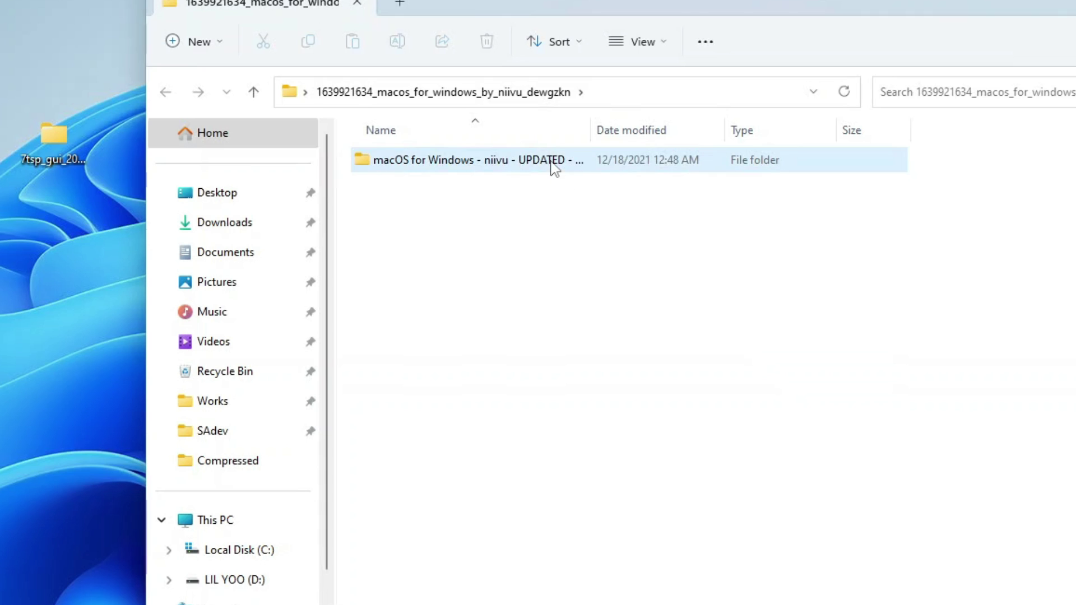
double_click(554, 161)
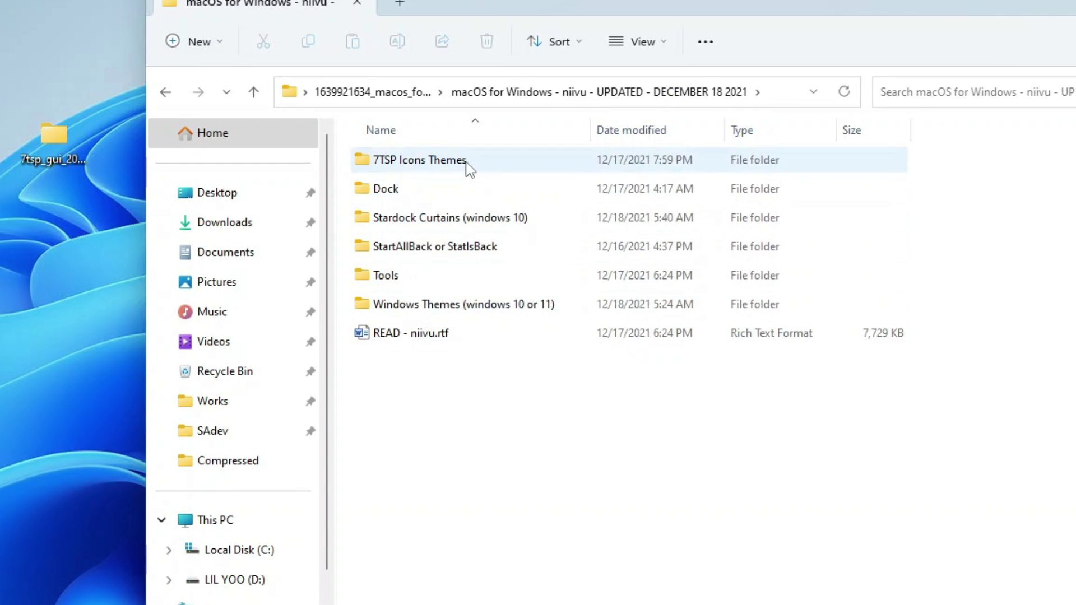
click(438, 163)
double_click(438, 162)
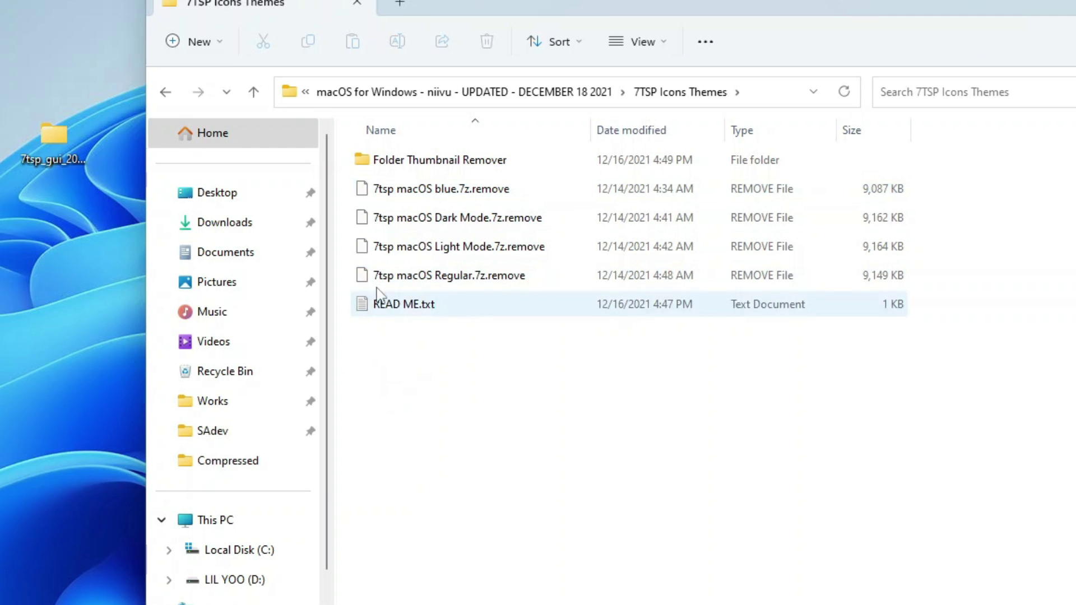
Rename the blue icon pack file as 7tsp macOS blue.7z by removing its .remove ending, and close the folder
click(472, 192)
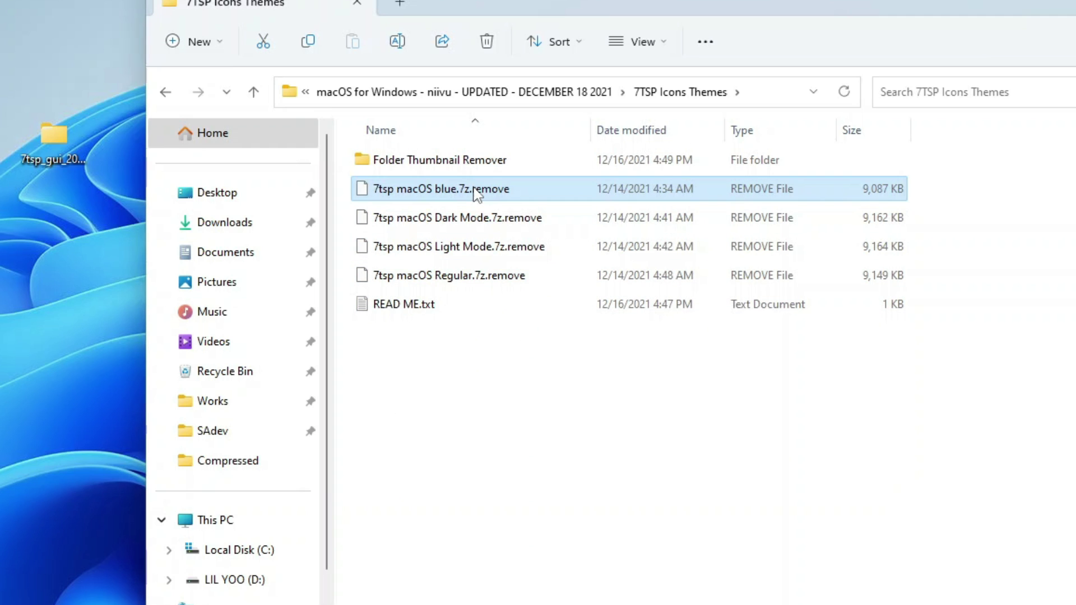
click(493, 191)
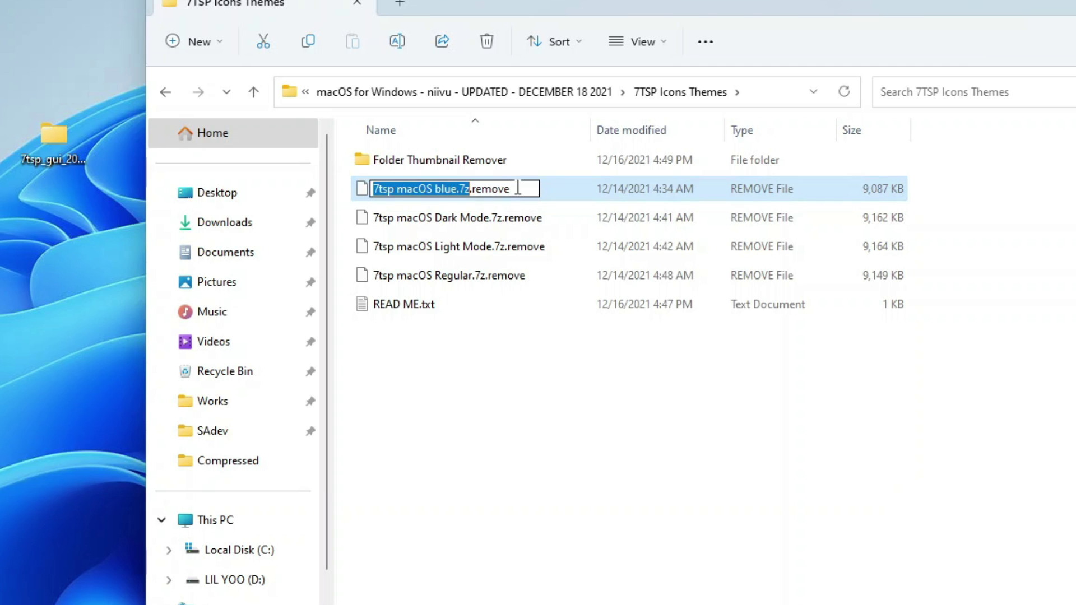
drag(511, 189, 475, 189)
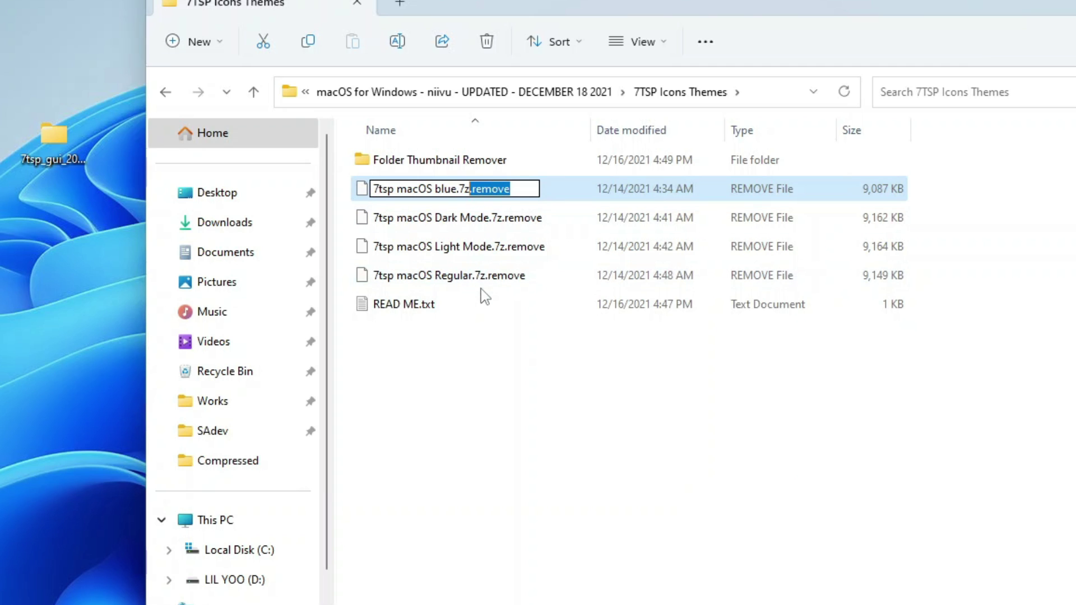
key(BackSpace)
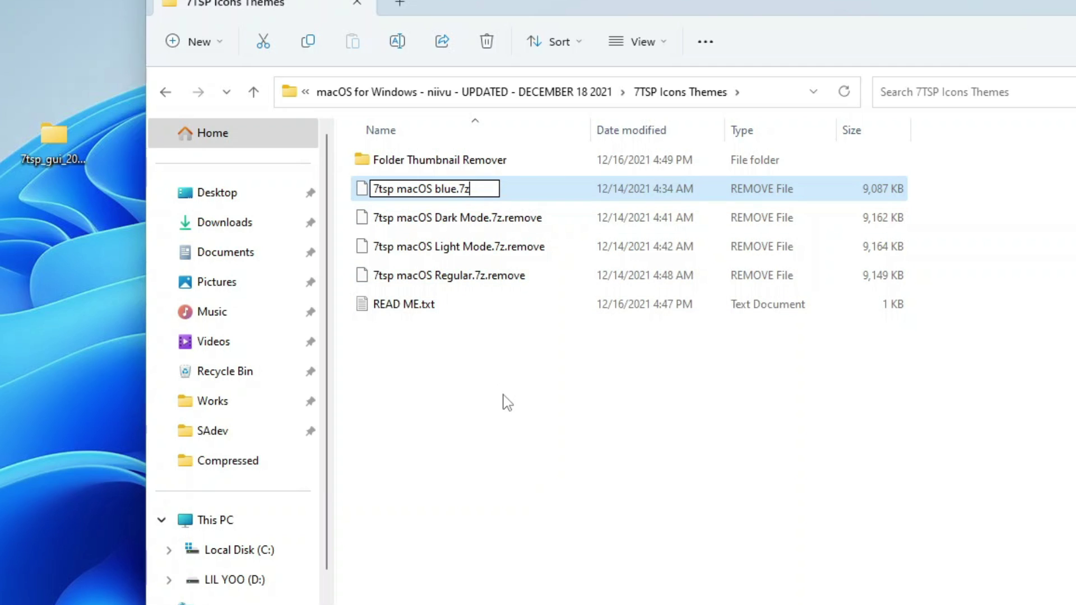
key(Return)
click(514, 299)
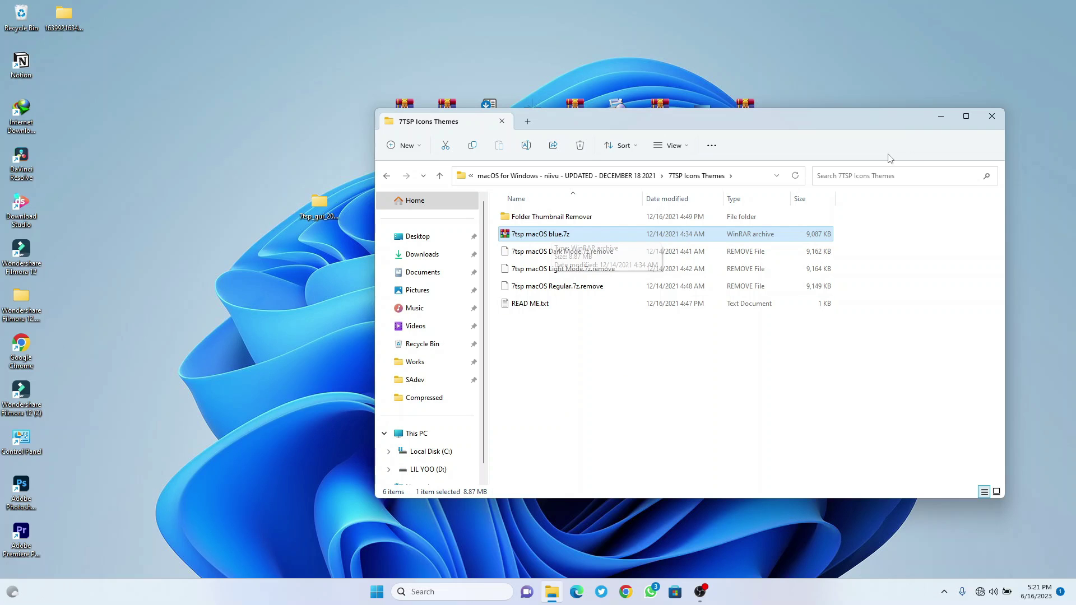
click(992, 116)
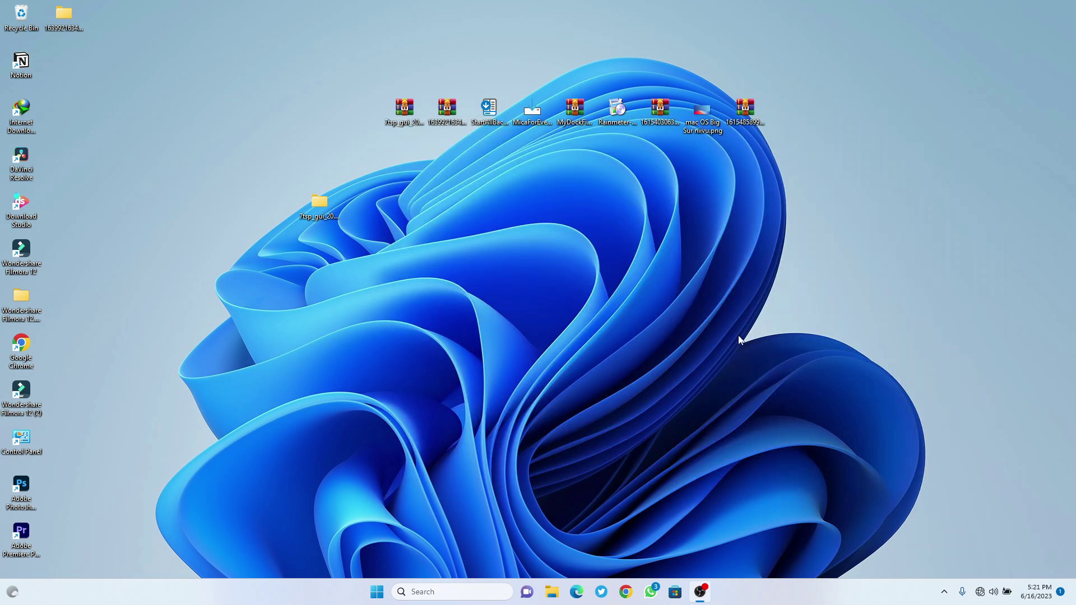
Launch 7tsp GUI v0.6(2019).exe from the extracted 7tsp_gui_2019_edition folder on the desktop
click(322, 201)
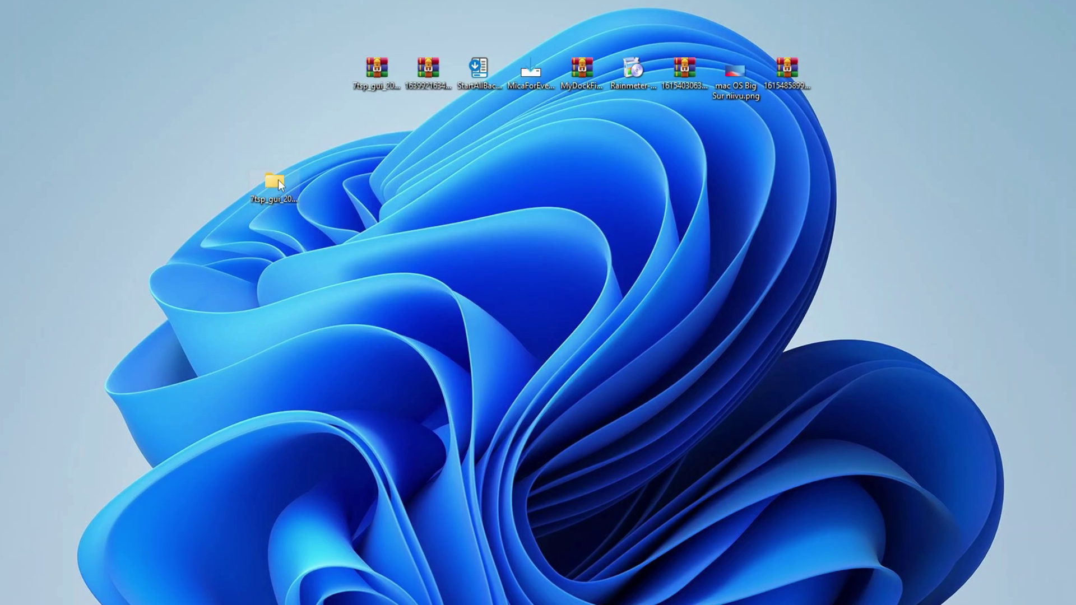
double_click(275, 183)
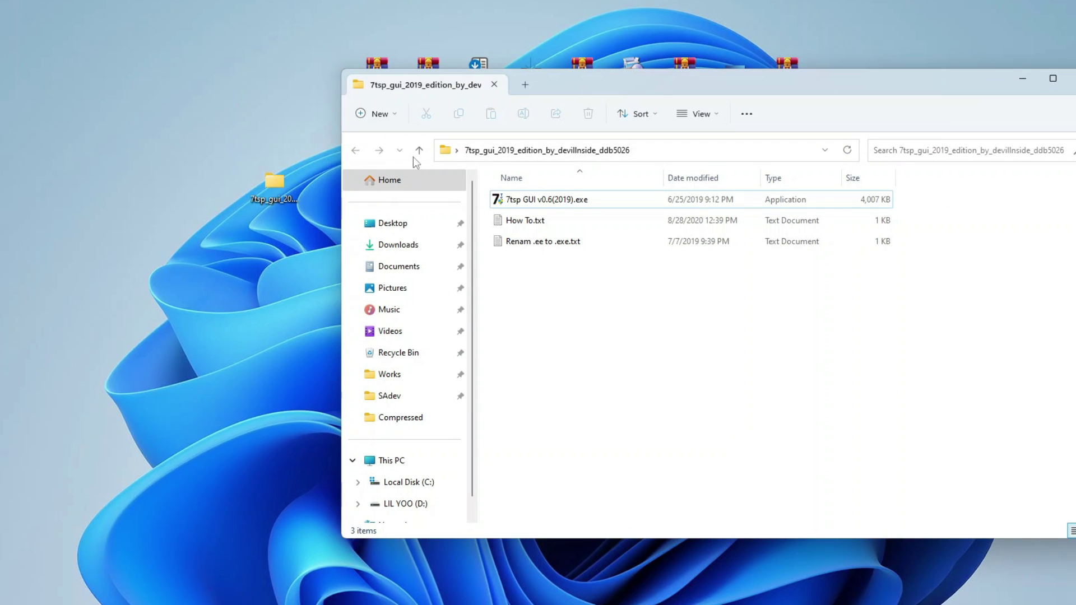
click(550, 204)
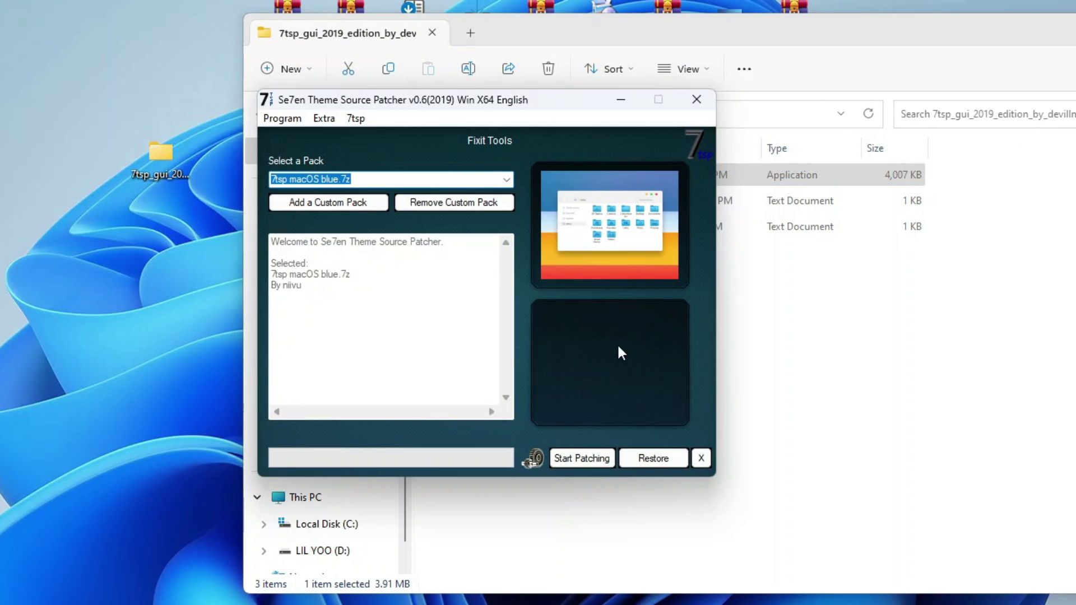
Add 7tsp macOS blue.7z from the 7TSP Icons Themes folder as a custom pack, overwriting the existing pack, and start patching
click(318, 202)
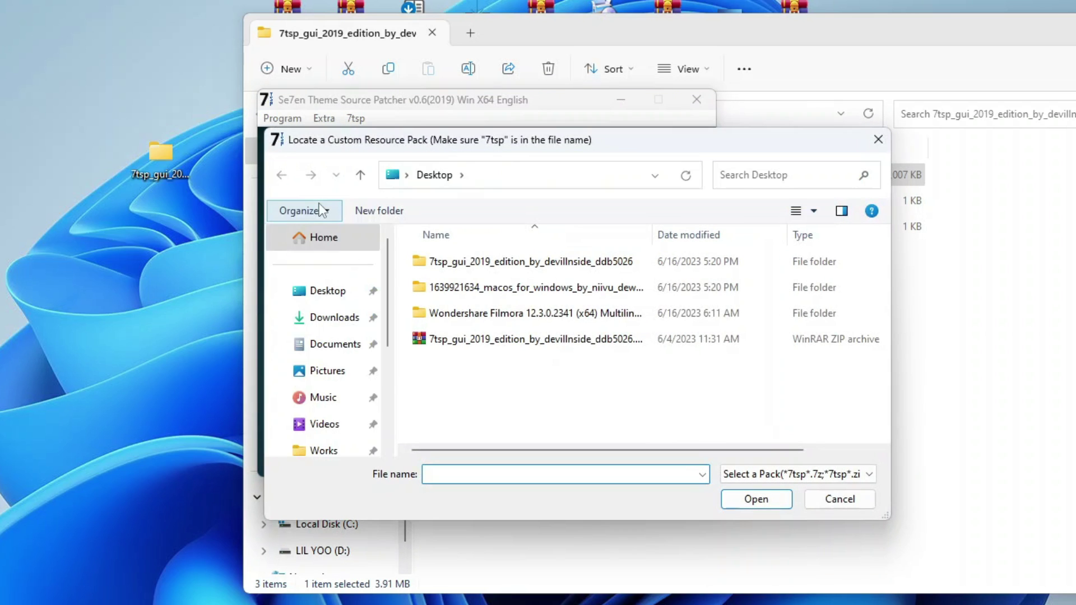
click(339, 295)
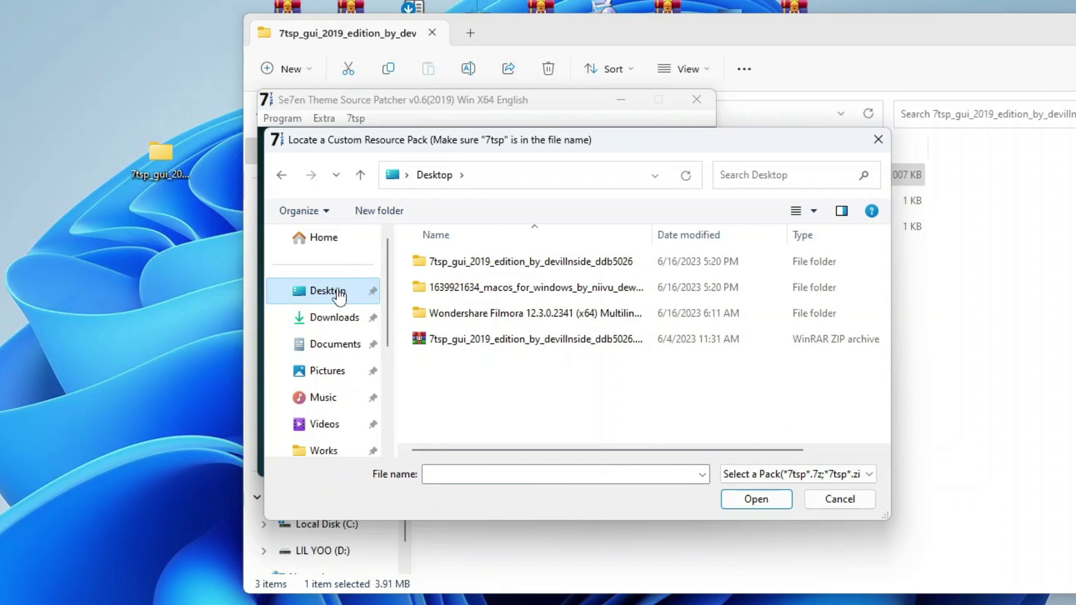
click(487, 290)
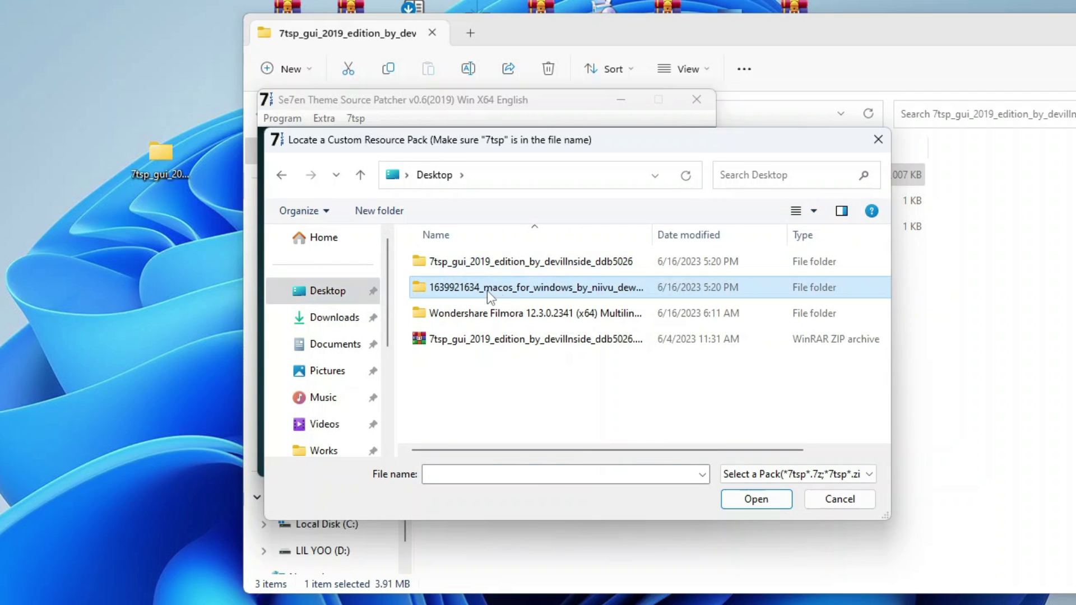
double_click(514, 285)
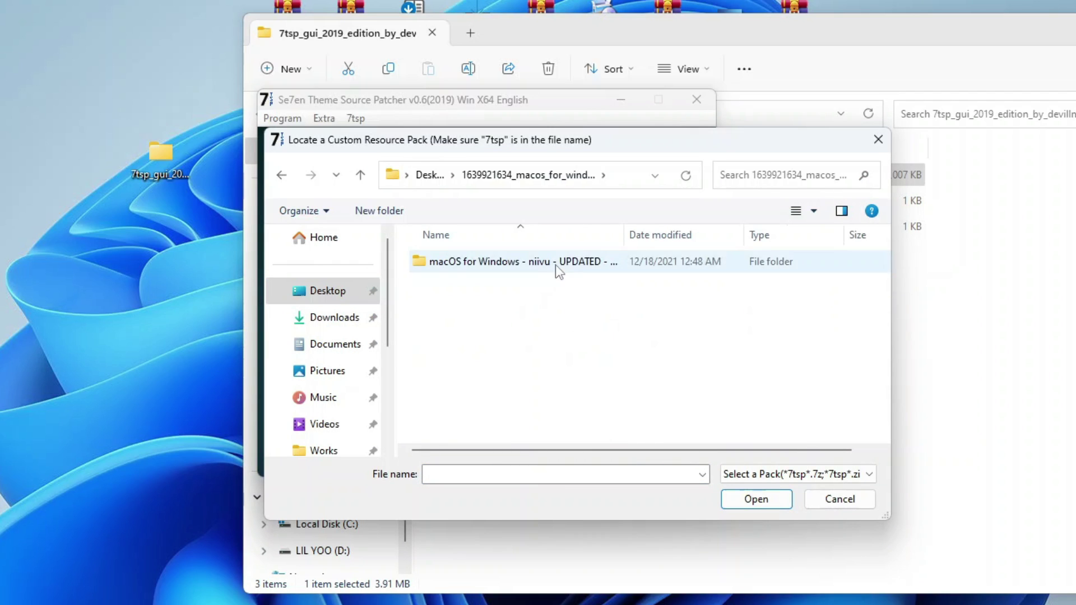
double_click(515, 263)
click(528, 262)
double_click(527, 262)
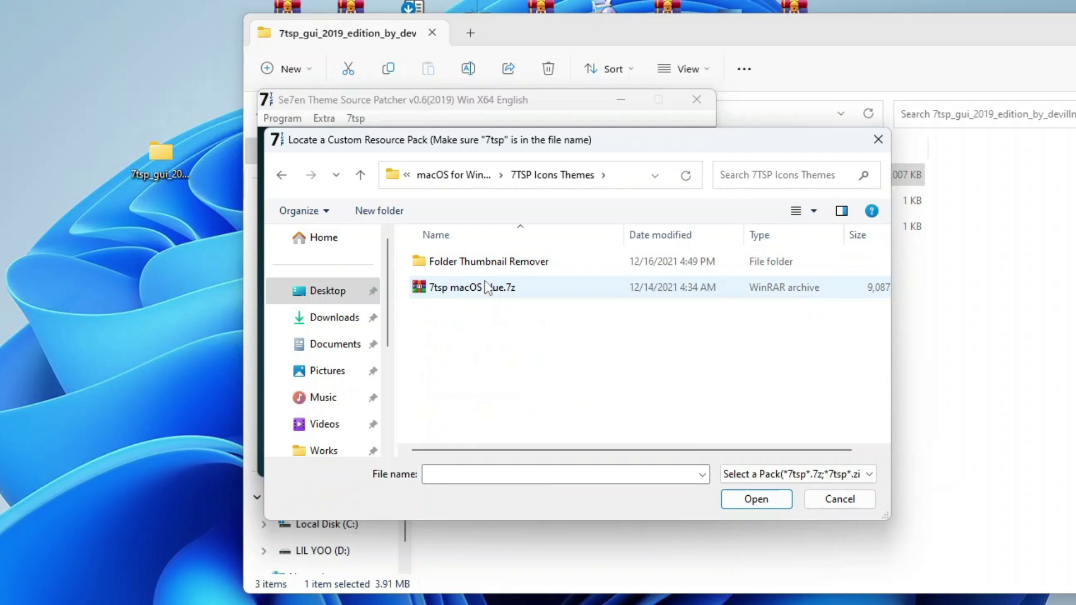
click(456, 288)
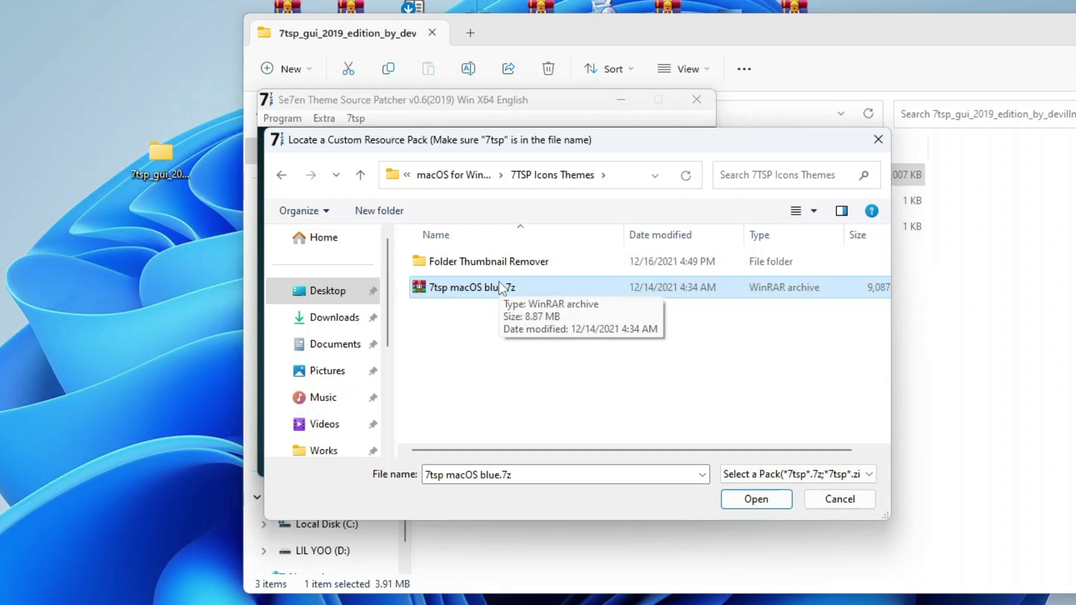
click(754, 498)
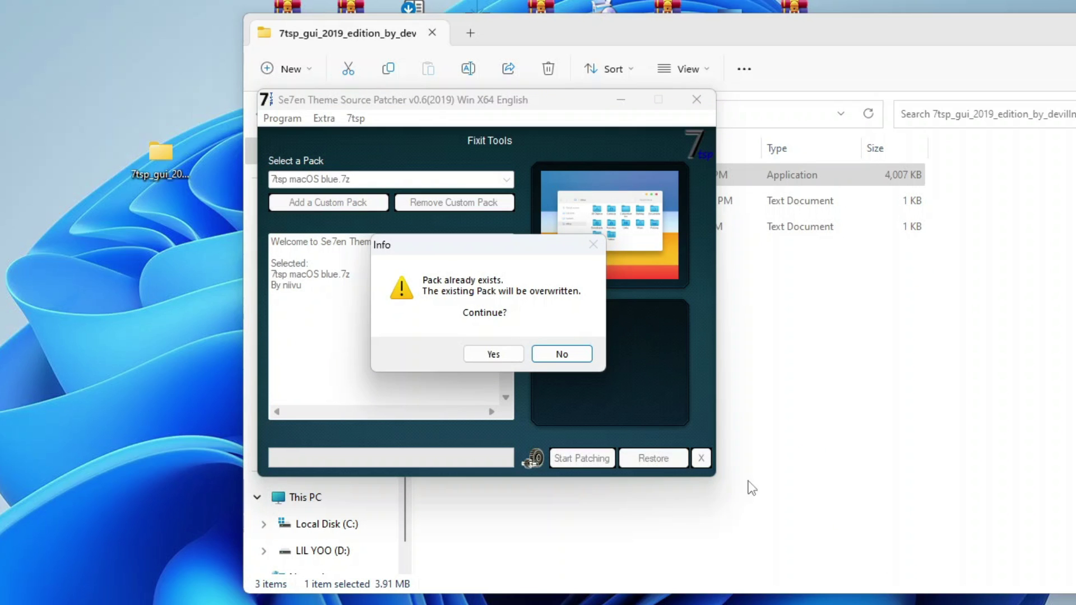
click(505, 352)
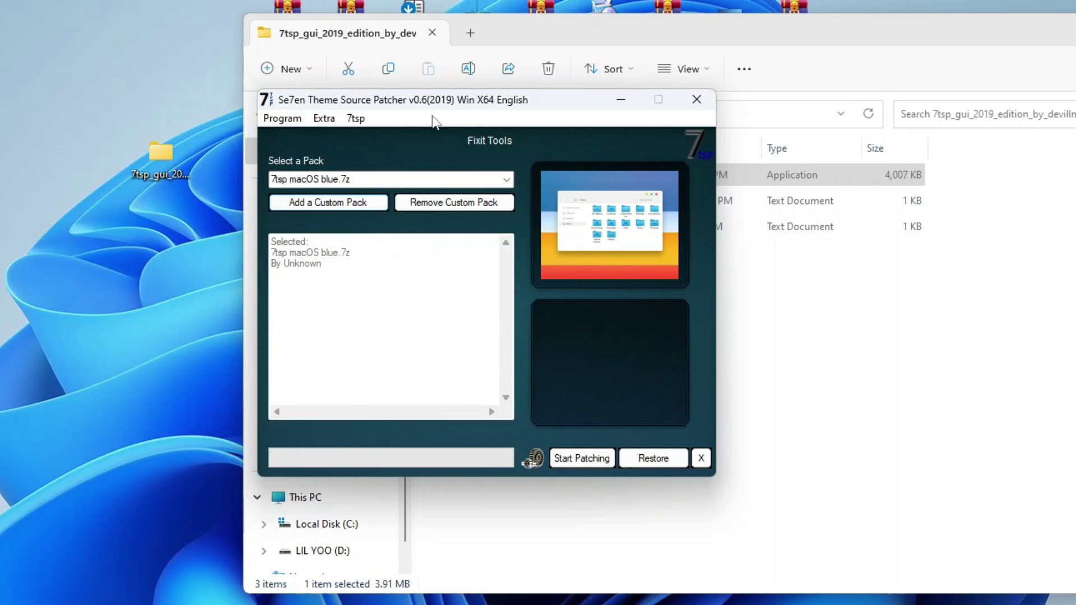
click(577, 459)
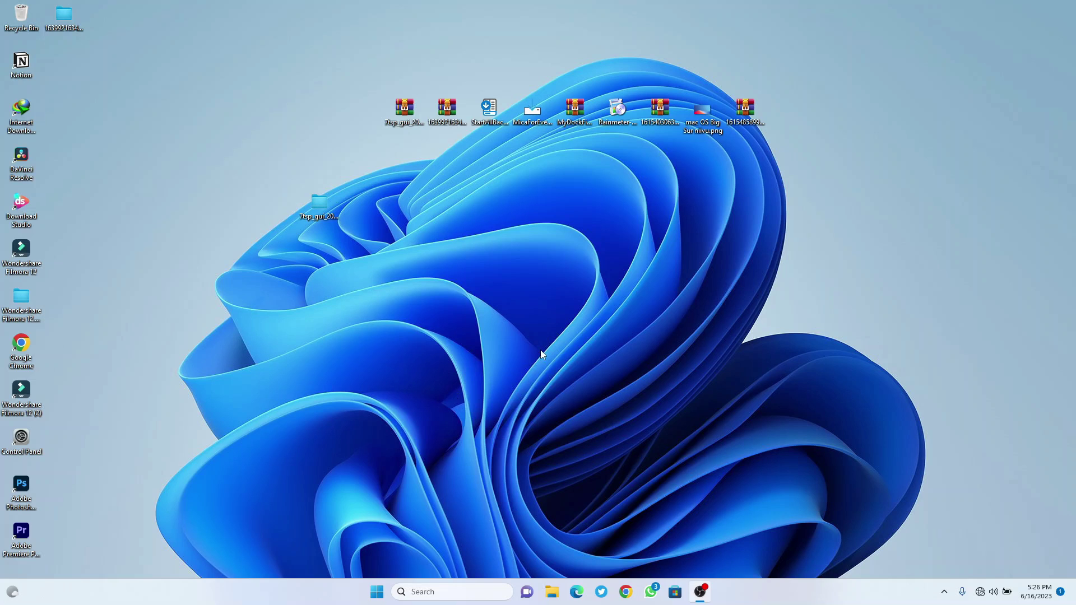
double_click(317, 218)
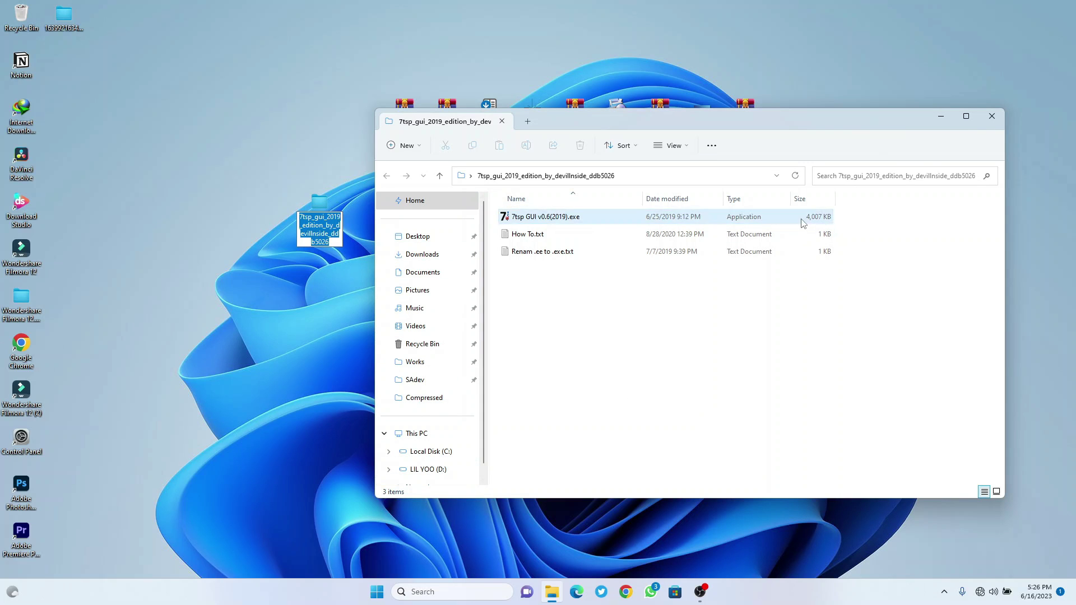
click(989, 117)
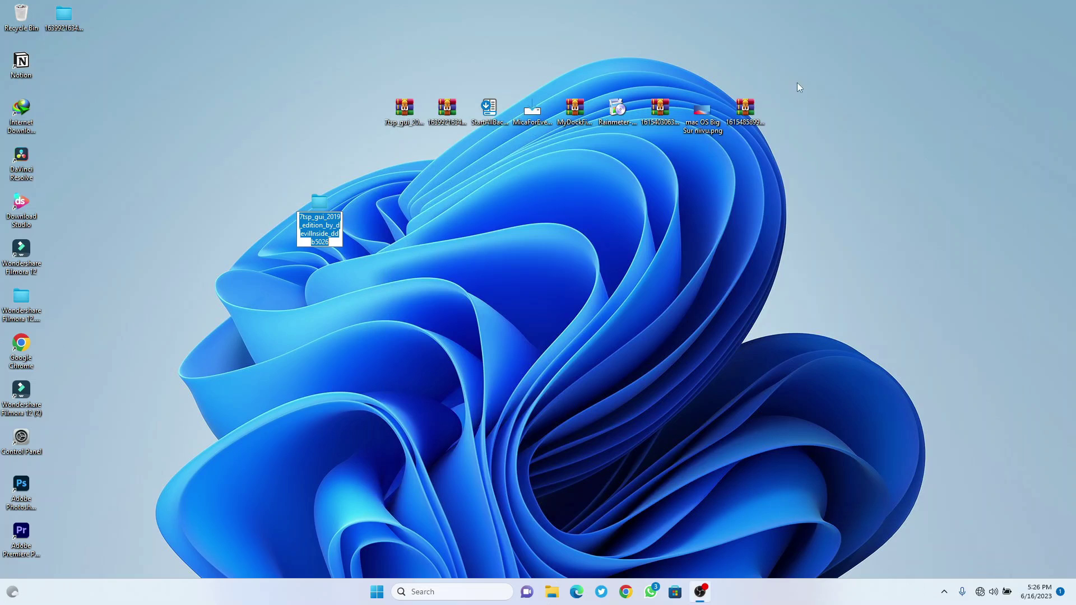
key(Return)
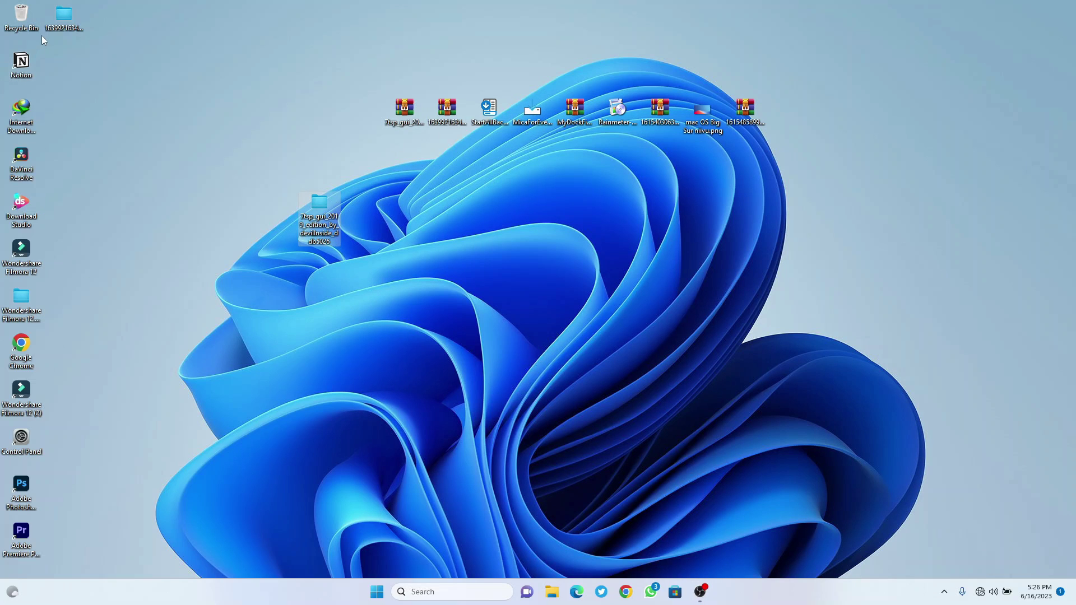
Copy the macOS folder and all the theme files in the extracted pack's Windows Themes (windows 10 or 11) folder
click(63, 25)
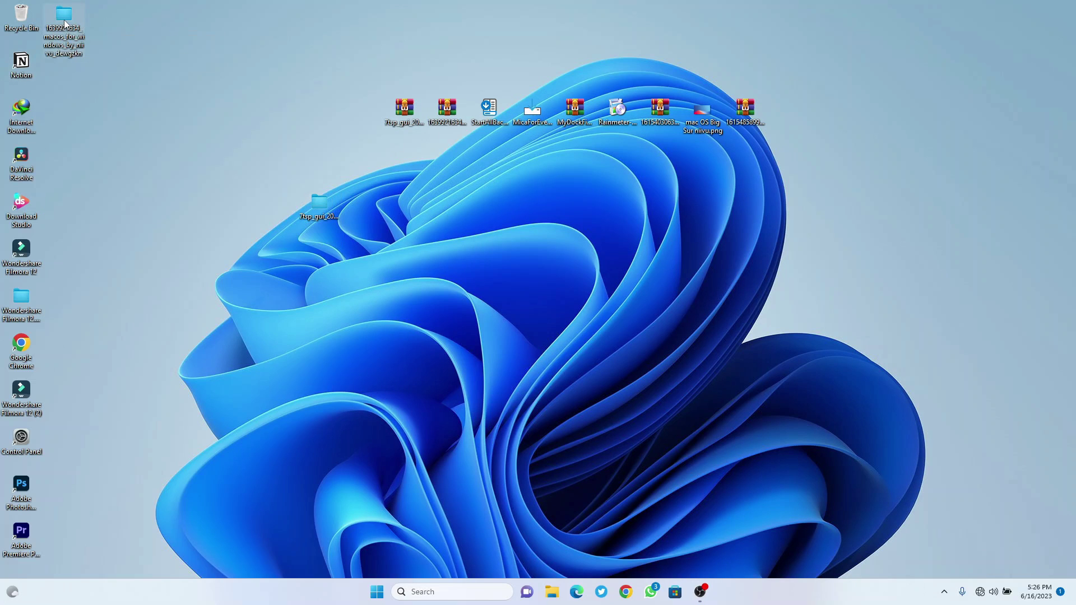
double_click(64, 24)
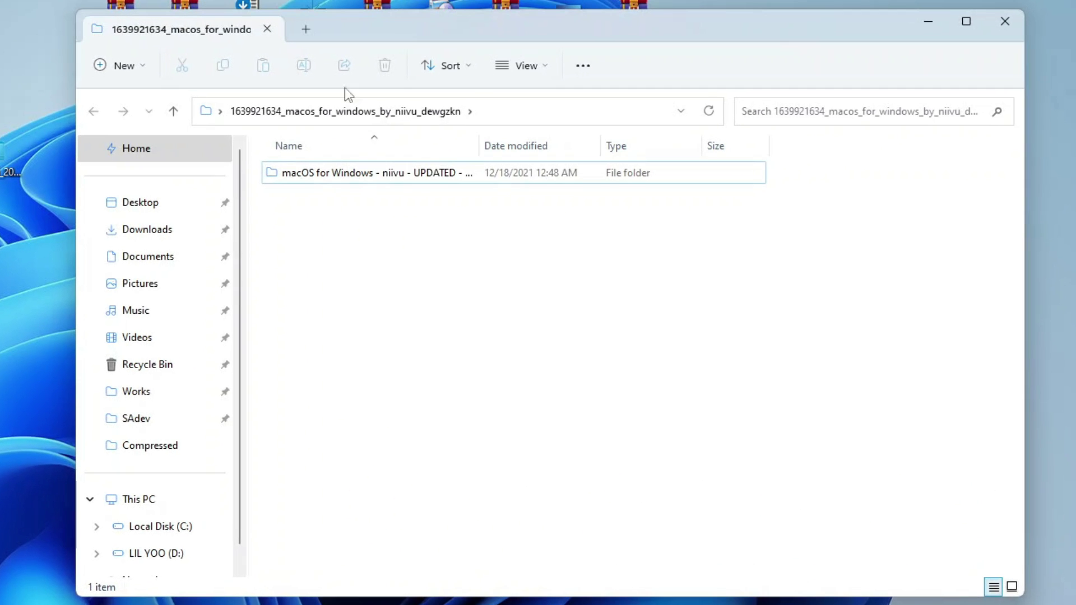
double_click(377, 171)
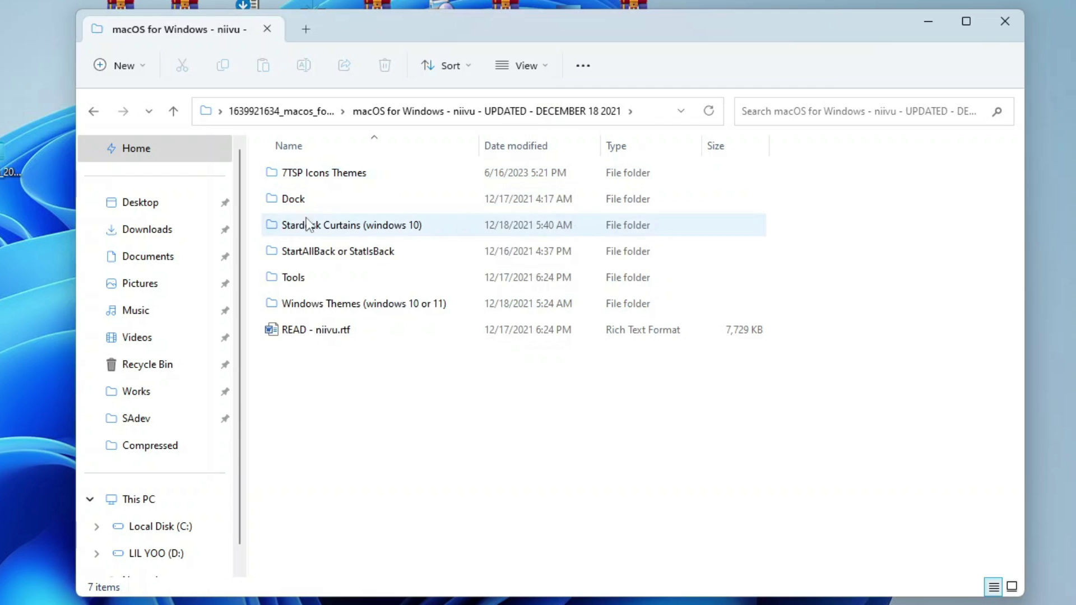
click(310, 306)
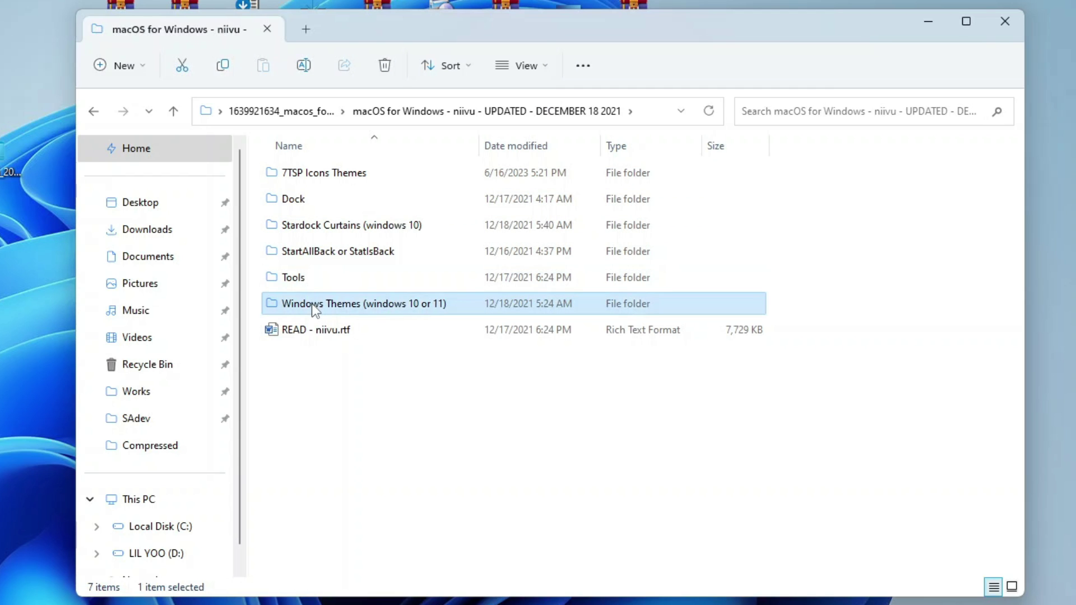
double_click(311, 306)
drag(334, 467, 378, 159)
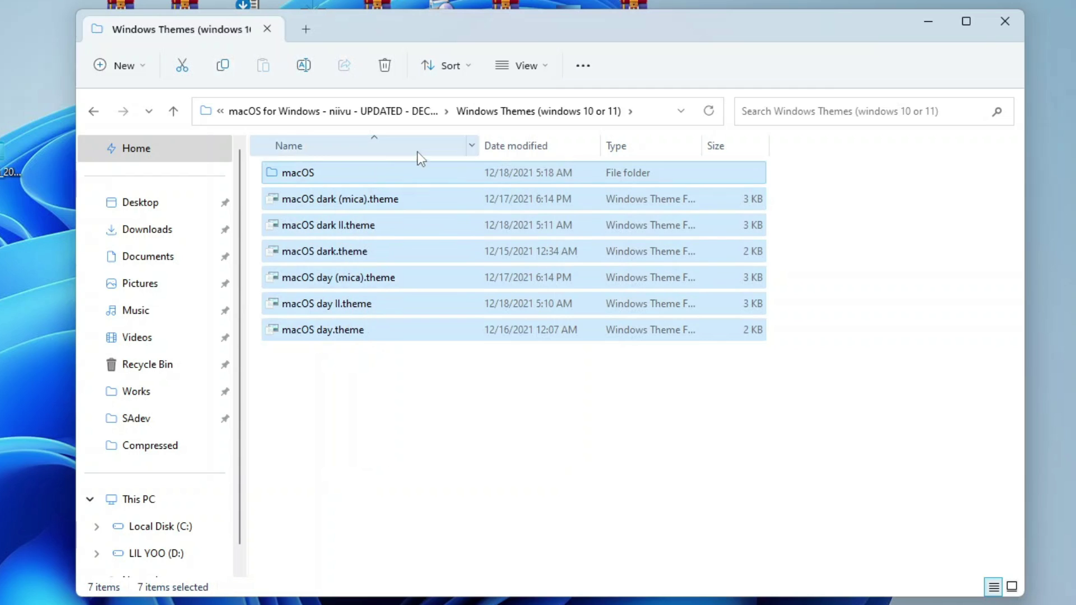
click(224, 67)
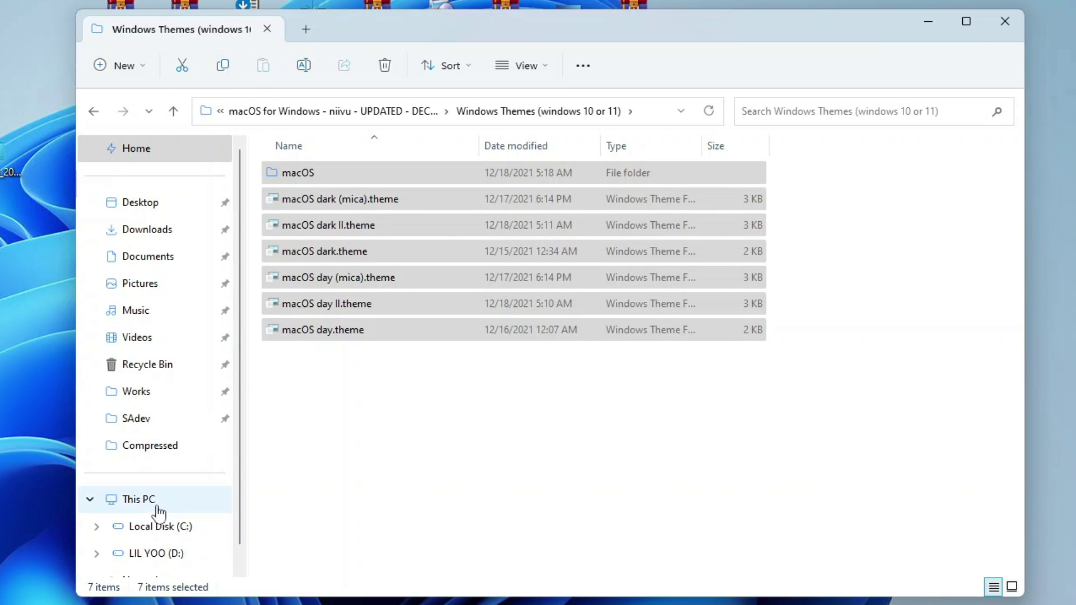
Open the Windows folder on Local Disk (C:)
click(158, 507)
click(384, 186)
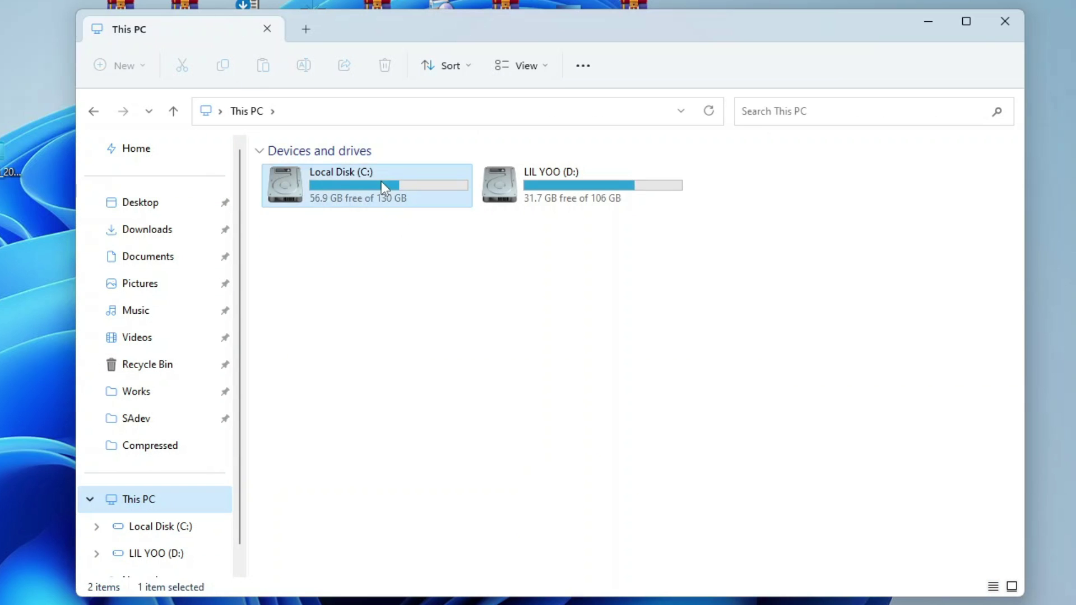
double_click(381, 180)
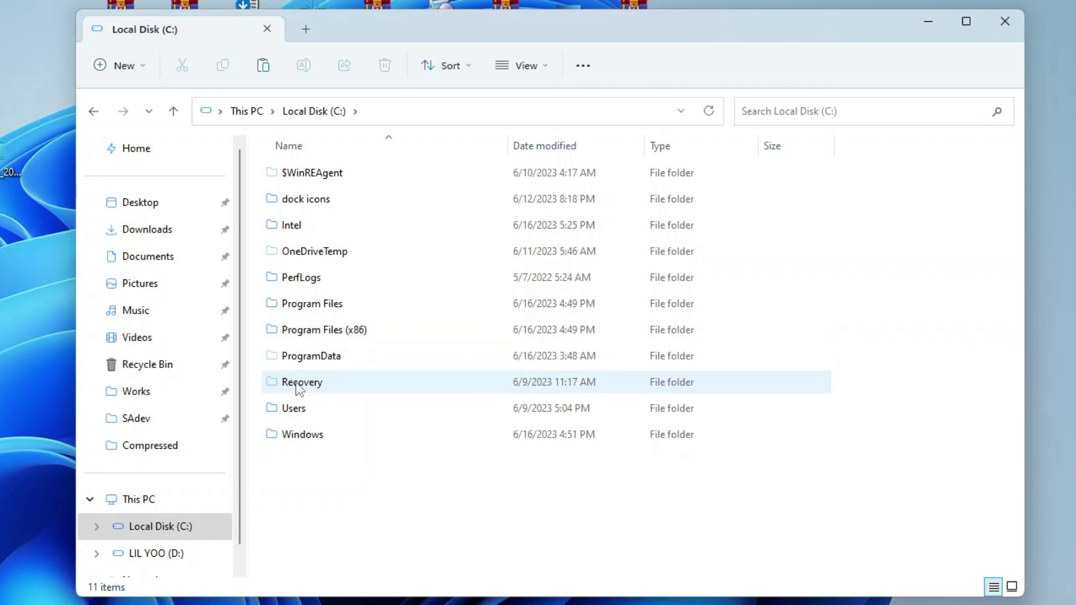
double_click(312, 437)
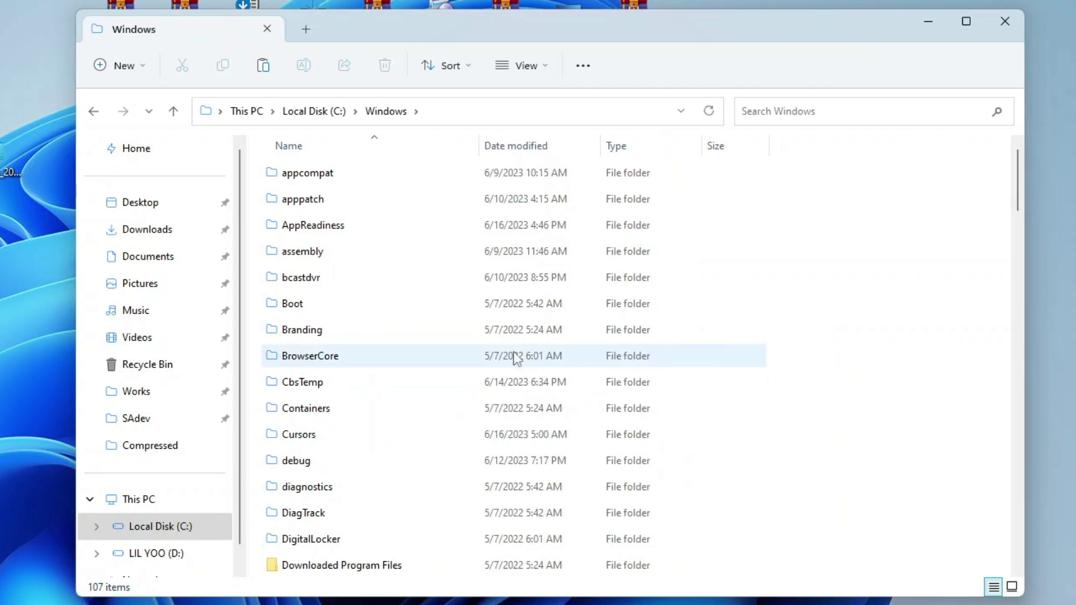
Find the Resources folder inside the Windows folder and open its Themes subfolder
scroll(443, 331, down, 4)
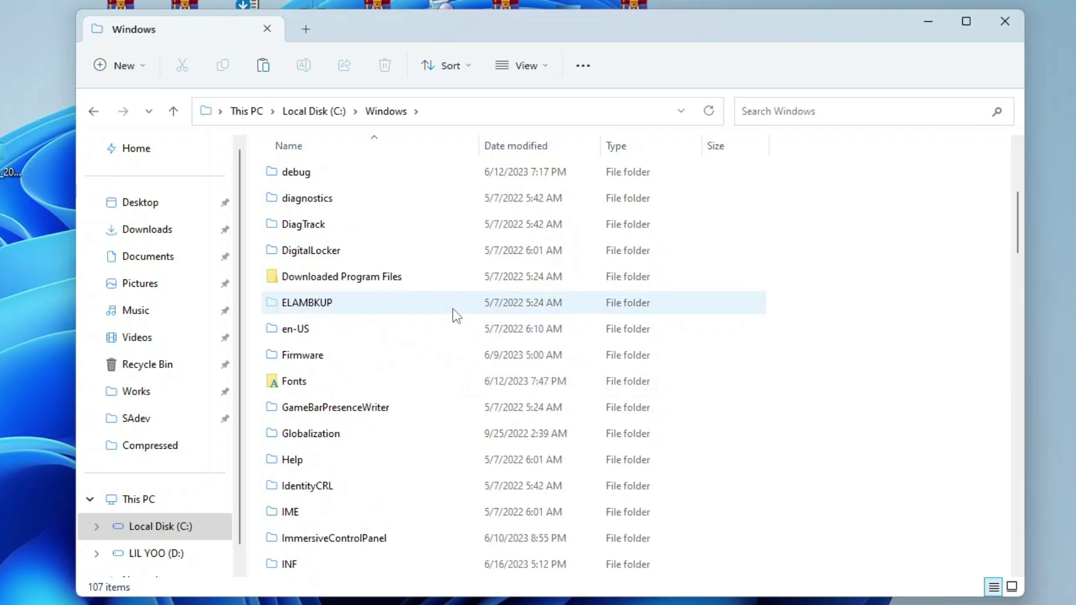
scroll(455, 319, down, 12)
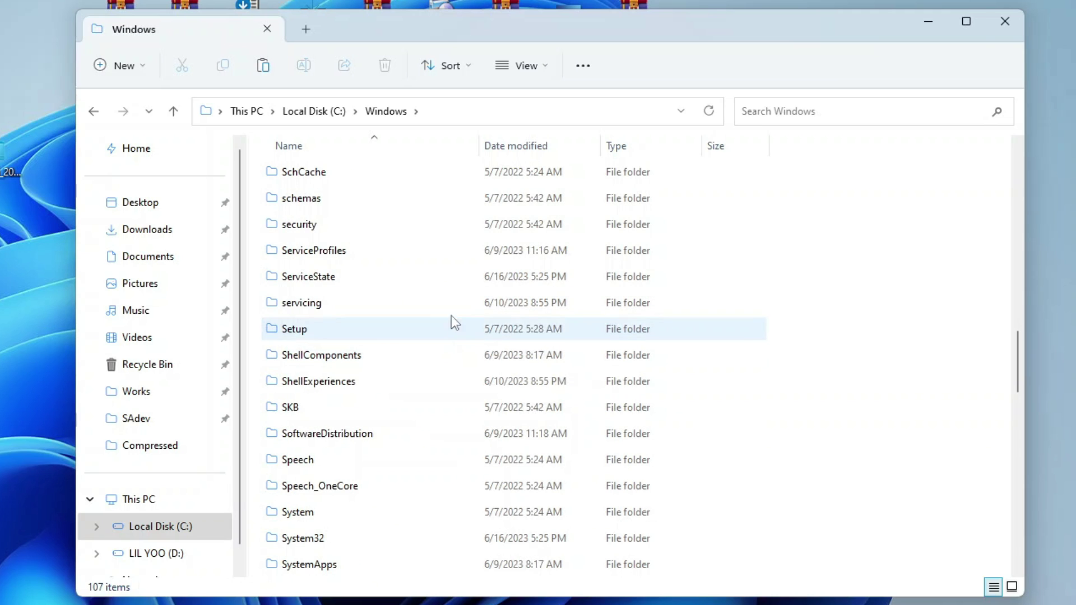
scroll(455, 324, down, 6)
scroll(458, 301, down, 4)
scroll(458, 303, up, 10)
scroll(459, 309, down, 1)
scroll(459, 311, down, 2)
scroll(458, 311, up, 10)
scroll(455, 311, up, 1)
scroll(455, 311, down, 5)
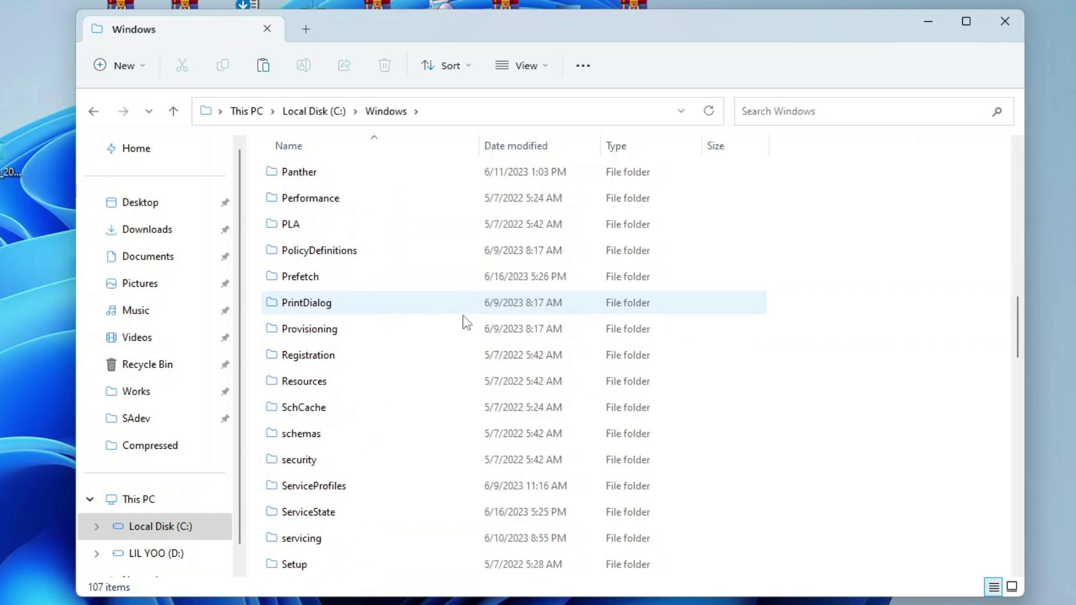
click(468, 354)
click(330, 387)
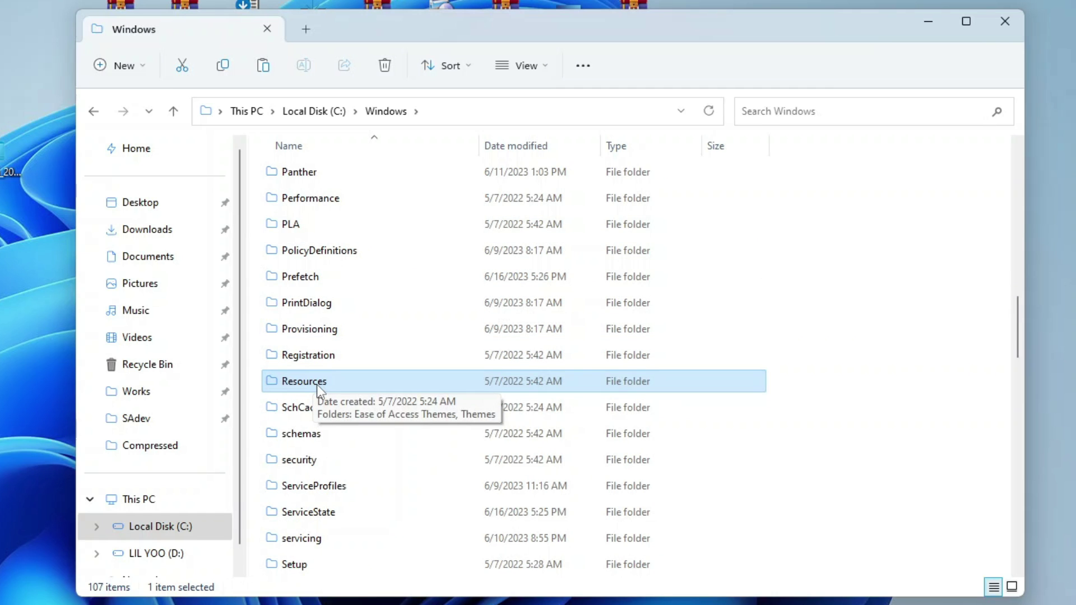
double_click(318, 391)
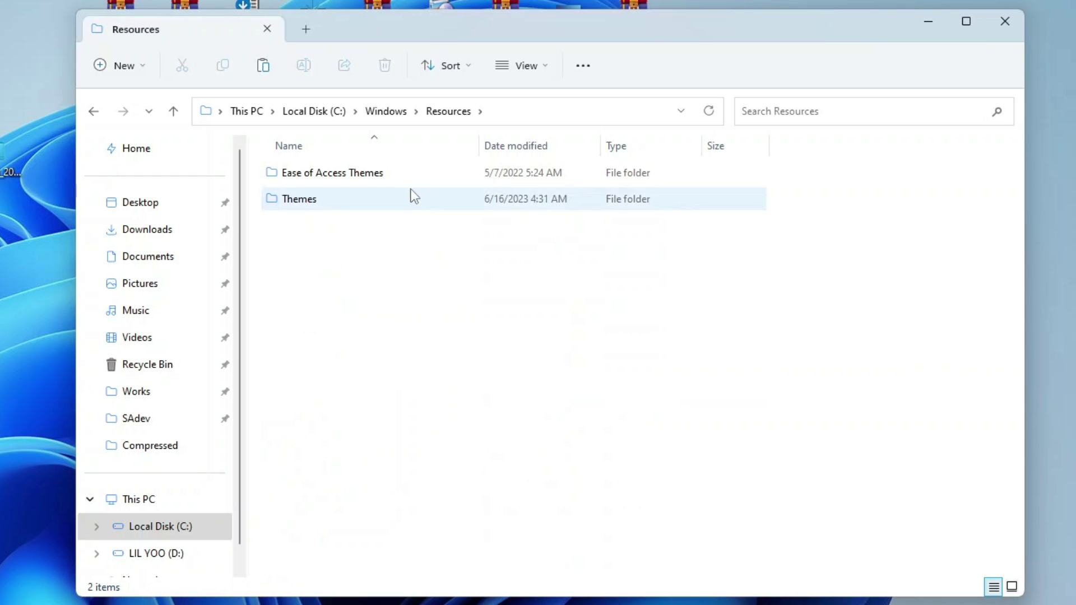
click(322, 209)
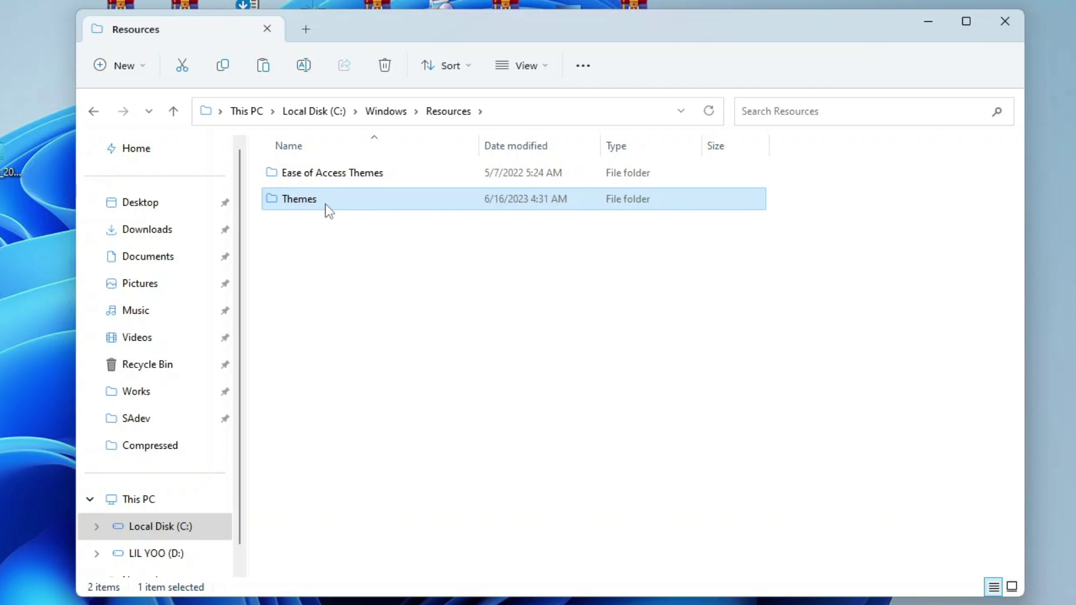
double_click(325, 209)
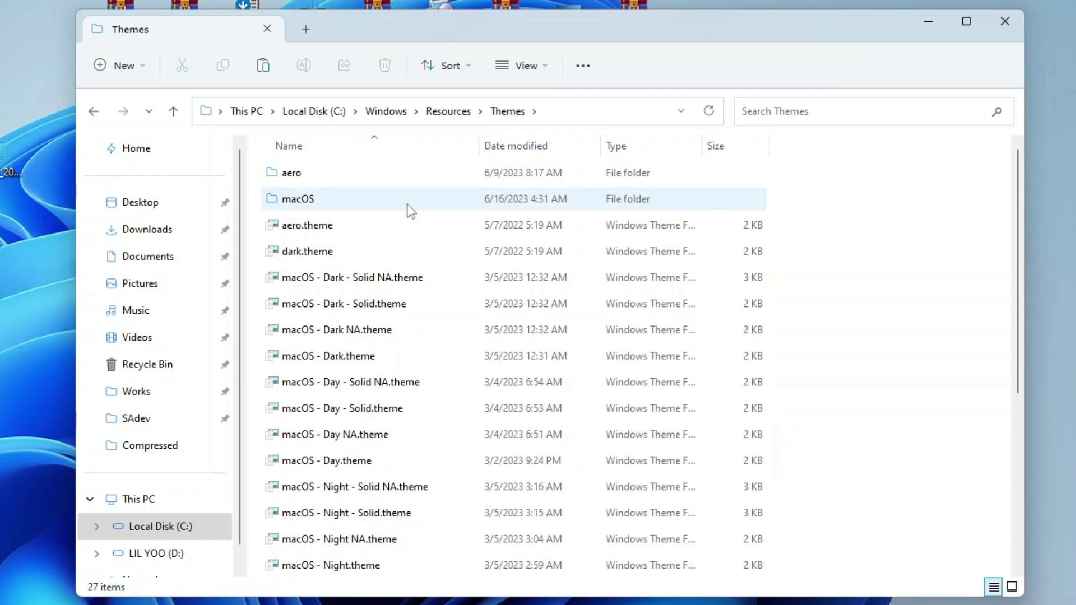
Paste the copied macOS theme files into the Themes folder, replacing the files with the same names, and close the folder
click(262, 66)
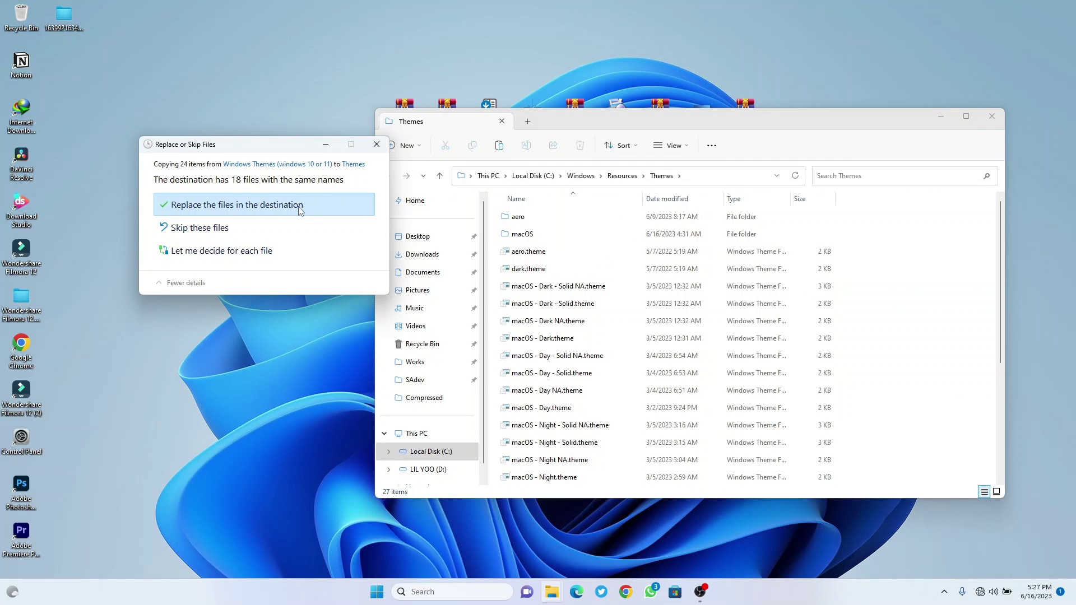
click(298, 207)
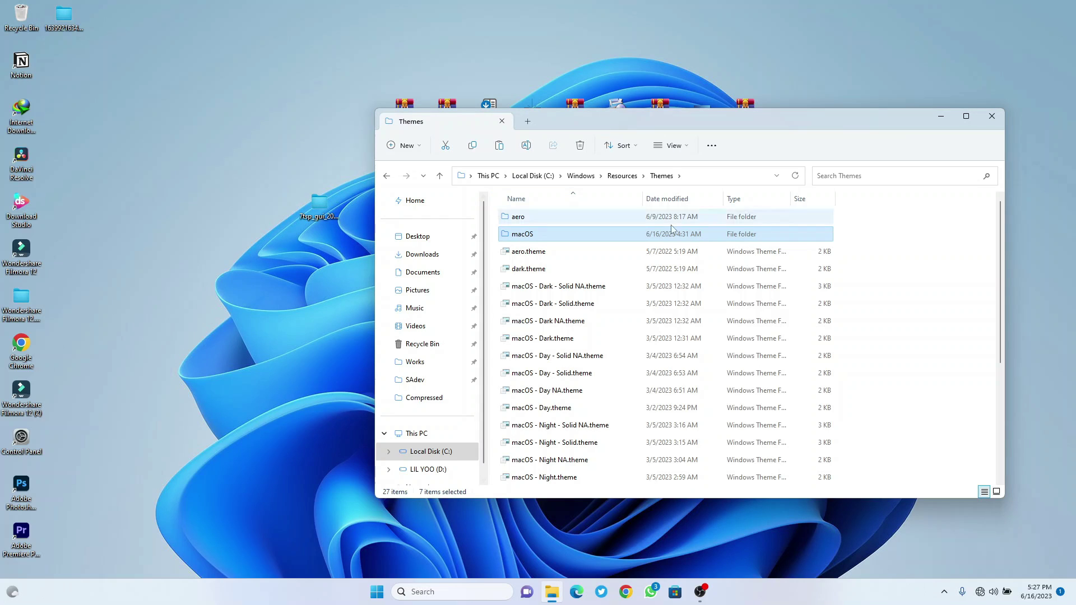
scroll(829, 403, down, 4)
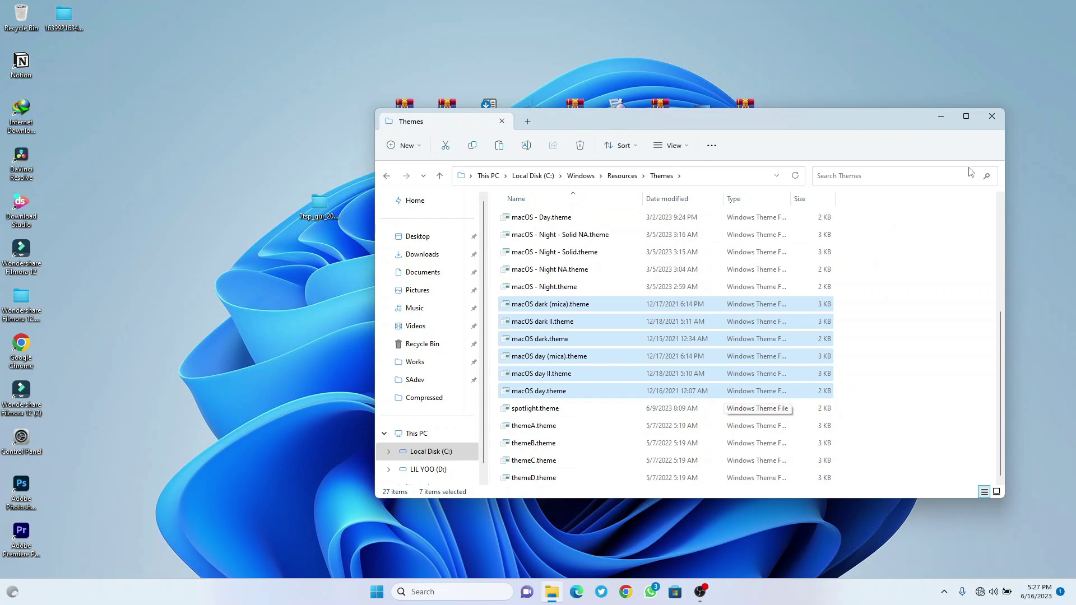
click(992, 117)
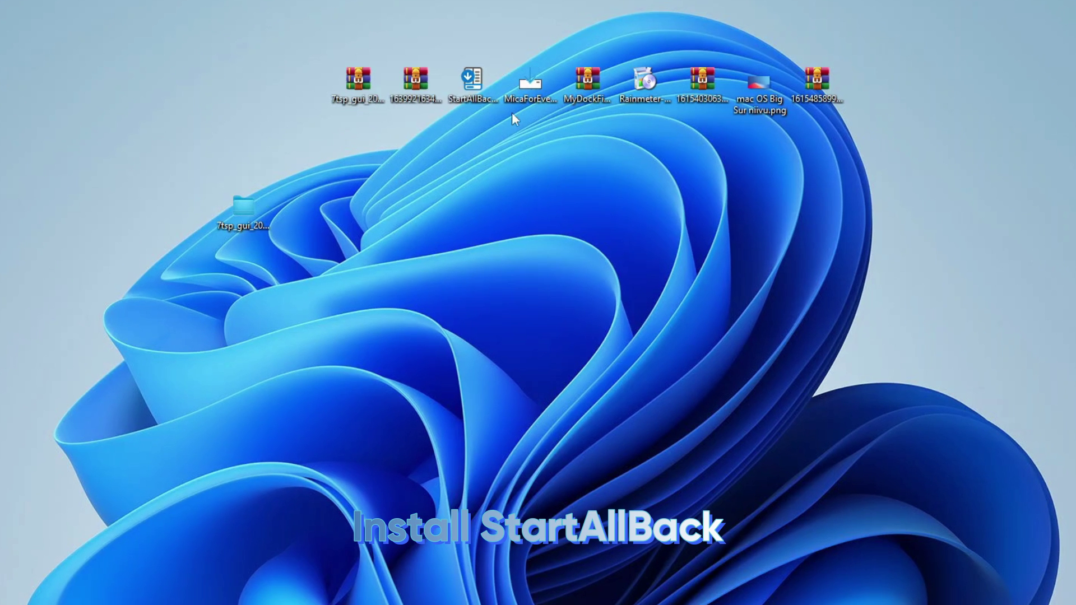
Run the StartAllBack setup file from the desktop and apply the Proper 11 theme in its configuration
click(479, 84)
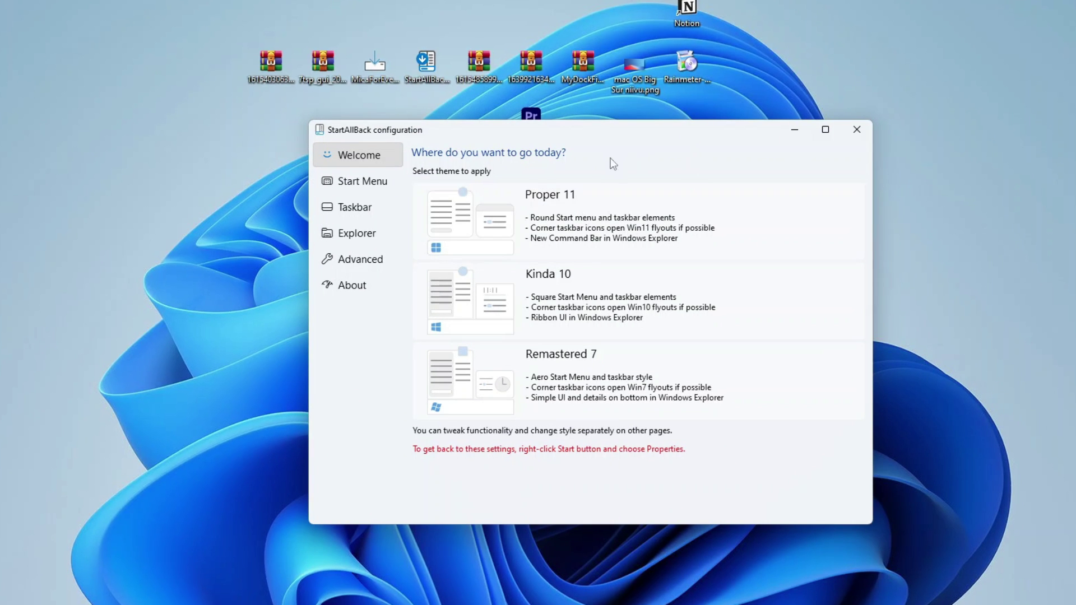
click(582, 212)
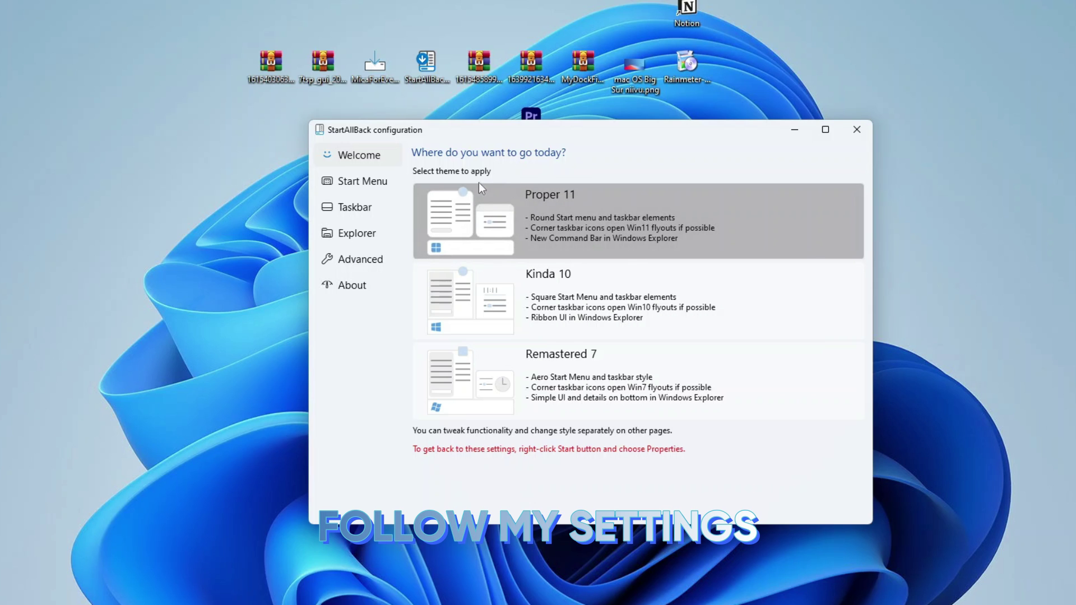
Turn off the enhanced classic start menu and enable centered task icons for the taskbar in StartAllBack
click(358, 185)
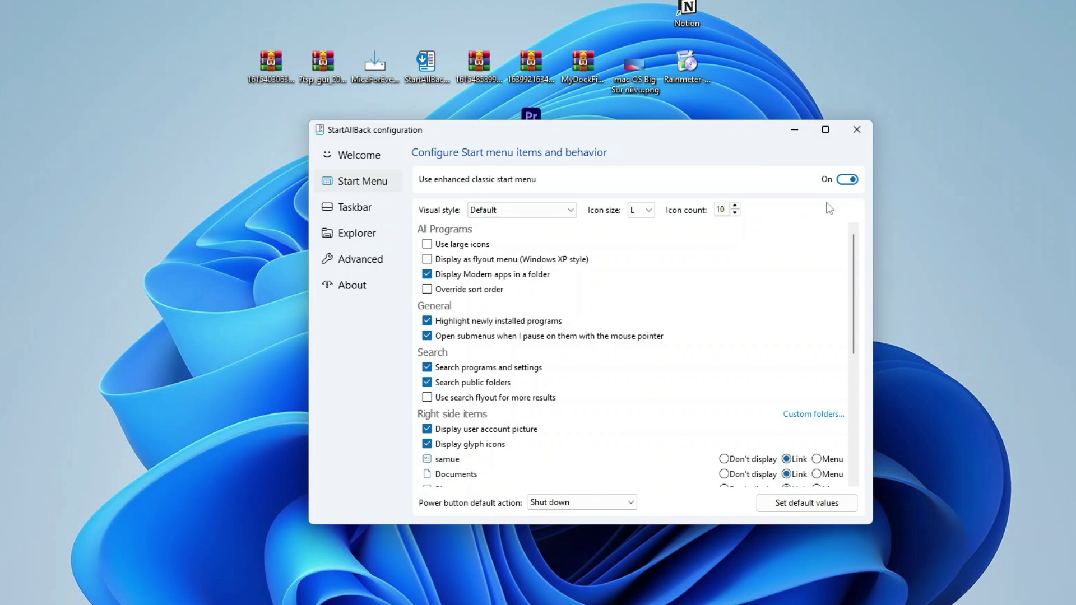
click(847, 180)
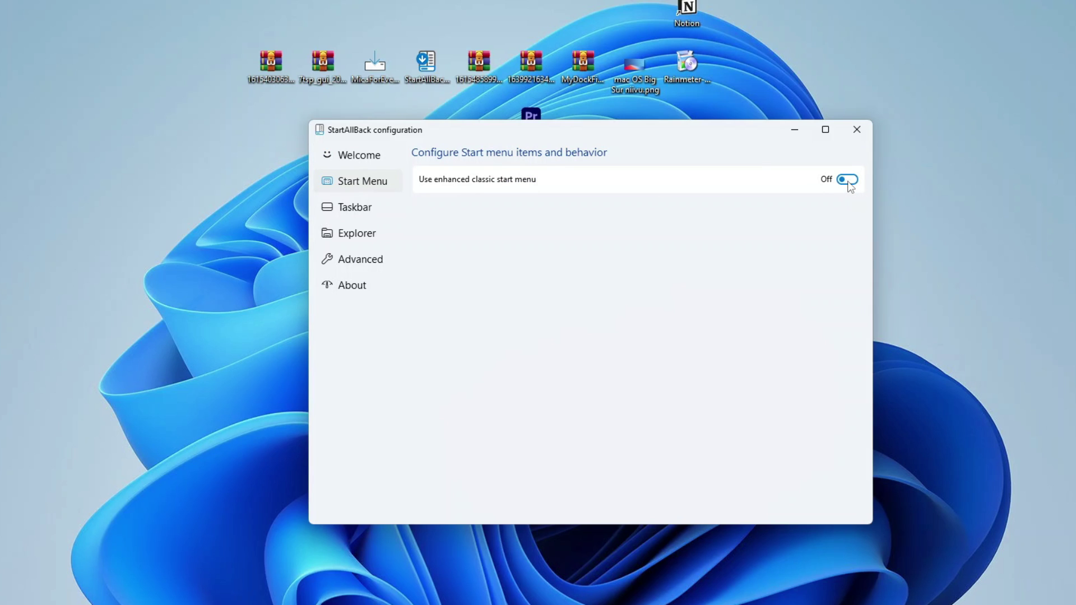
click(354, 211)
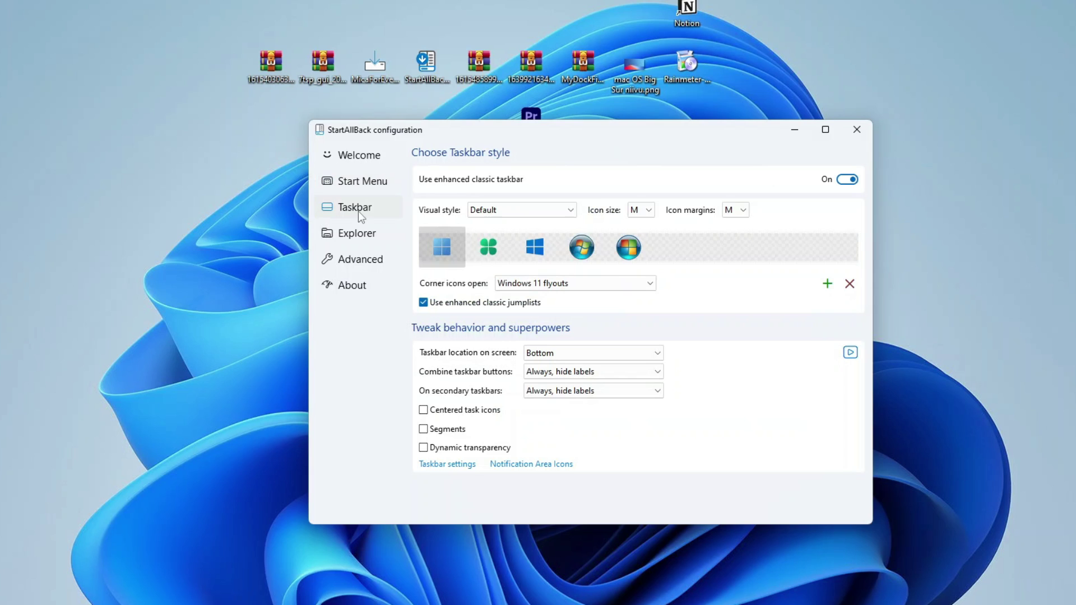
click(446, 412)
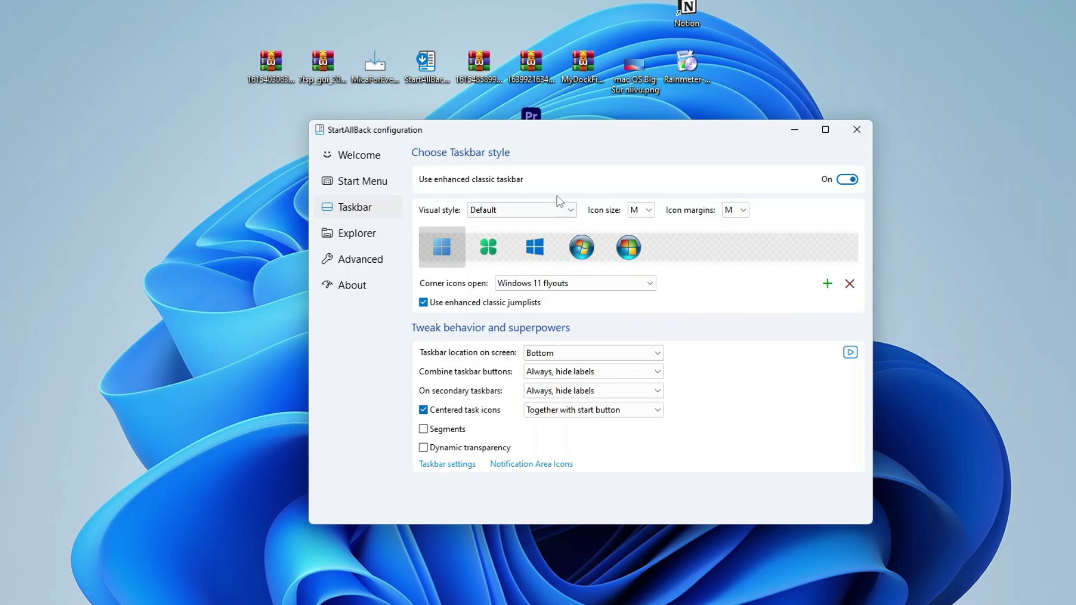
click(847, 180)
Set the StartAllBack Explorer style to Win7 Command Bar and close the configuration window
click(371, 240)
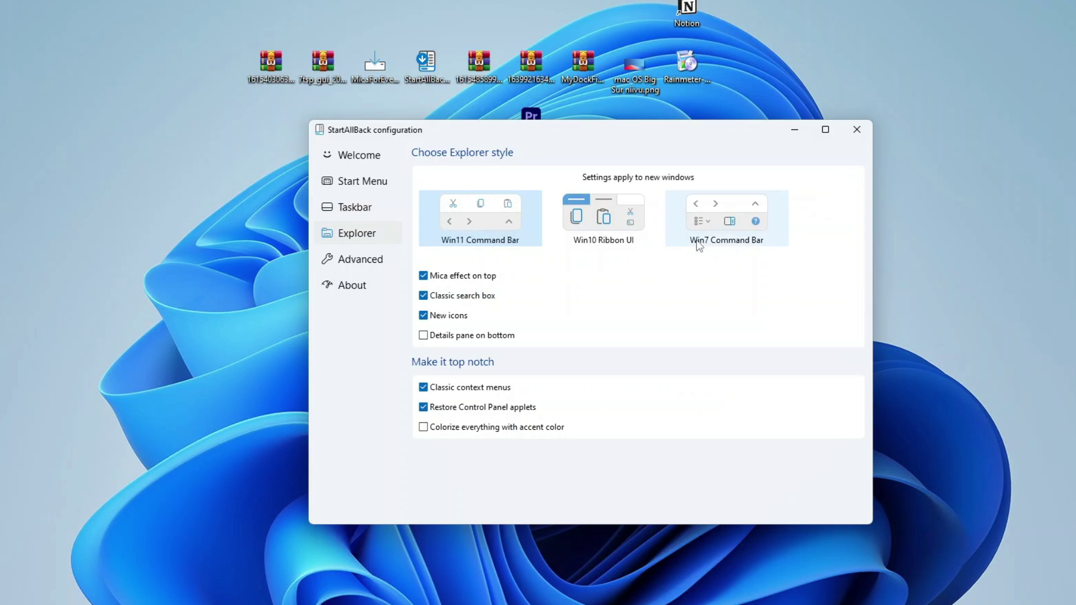
click(705, 224)
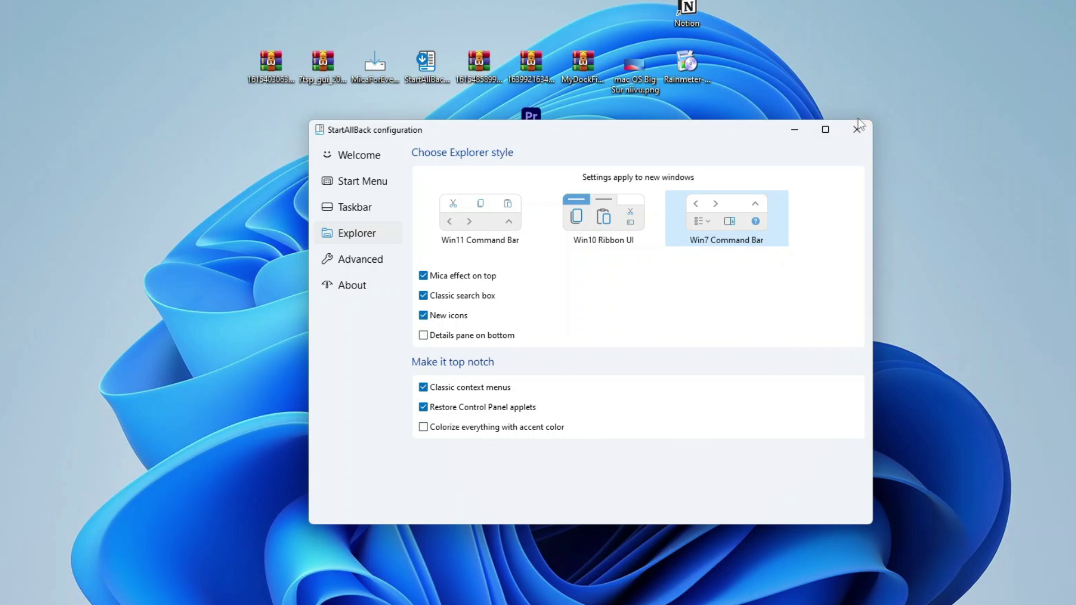
click(857, 129)
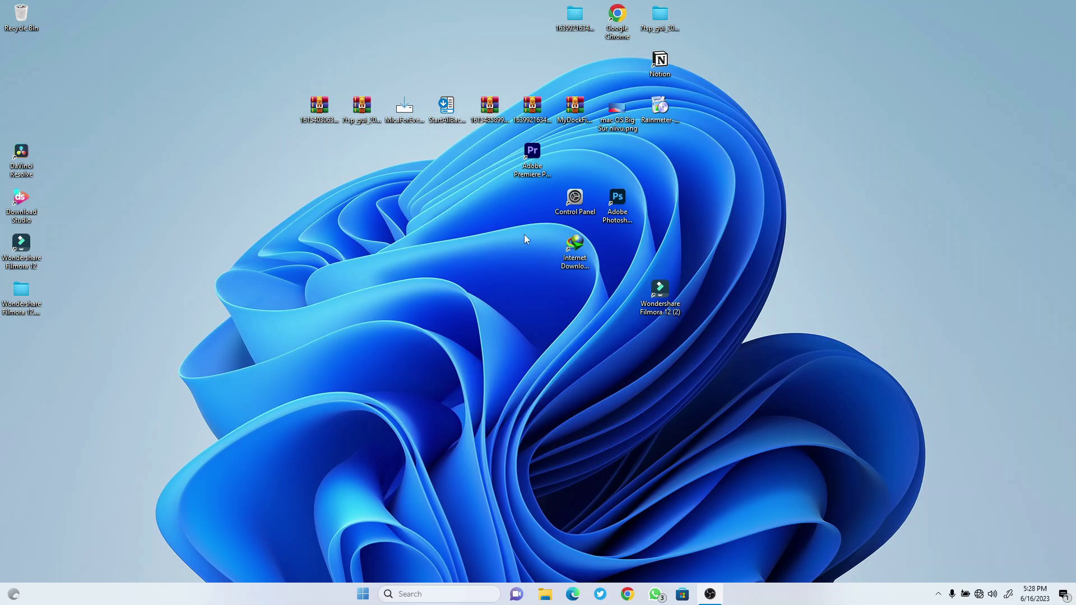
Apply the macOS - Dark Solid theme in the Windows personalization settings and close Settings
click(363, 593)
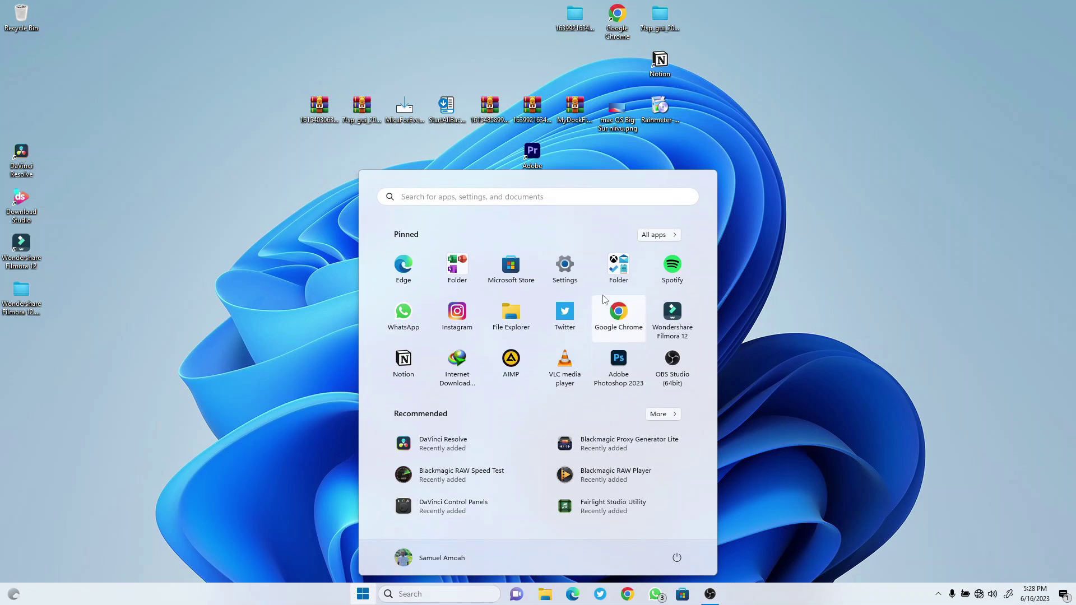
click(566, 264)
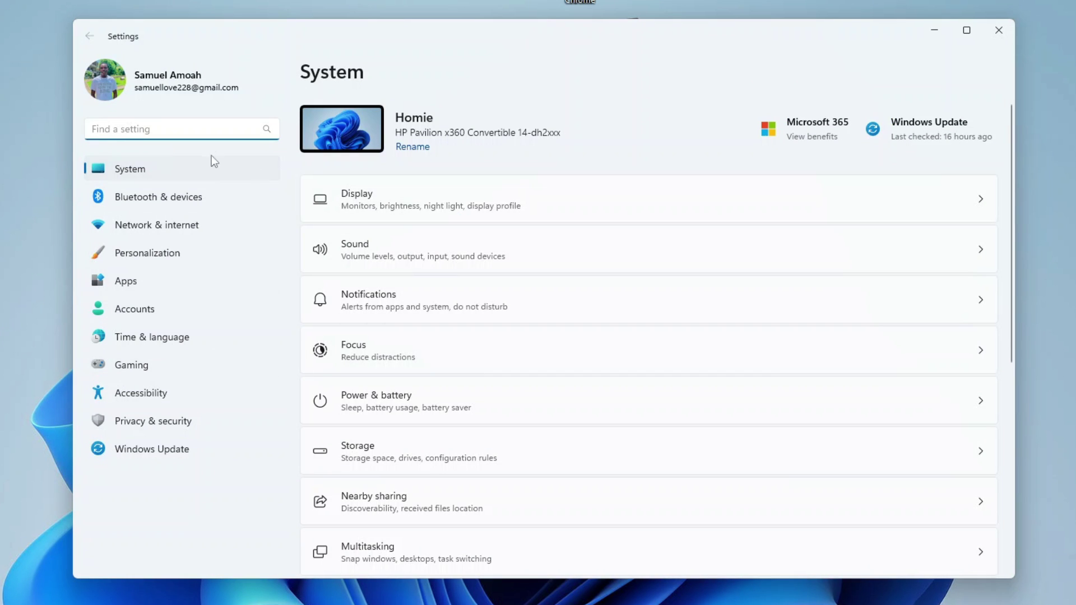
click(150, 256)
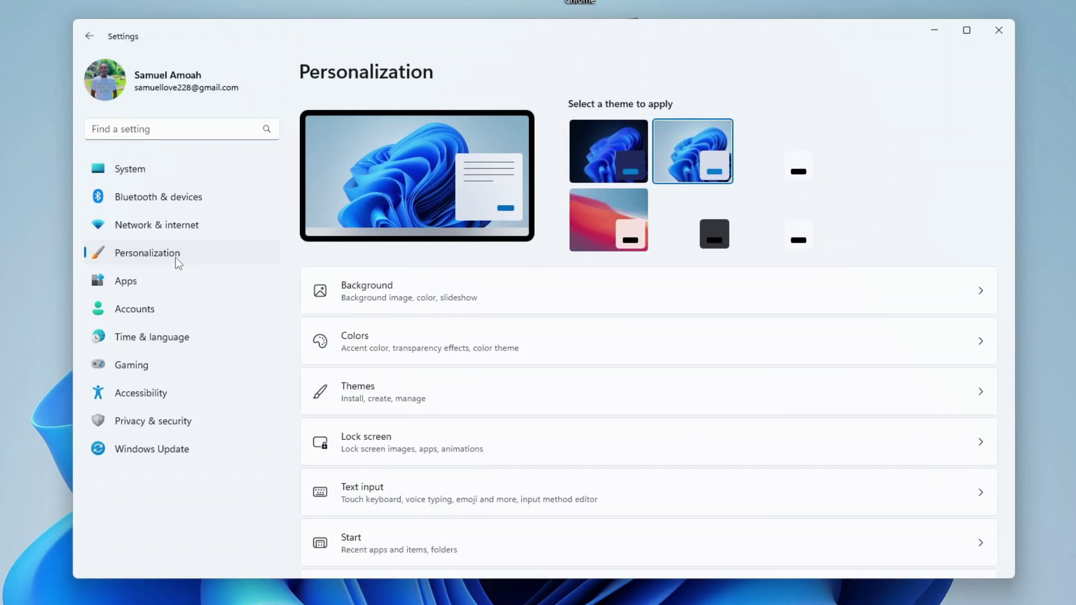
click(383, 392)
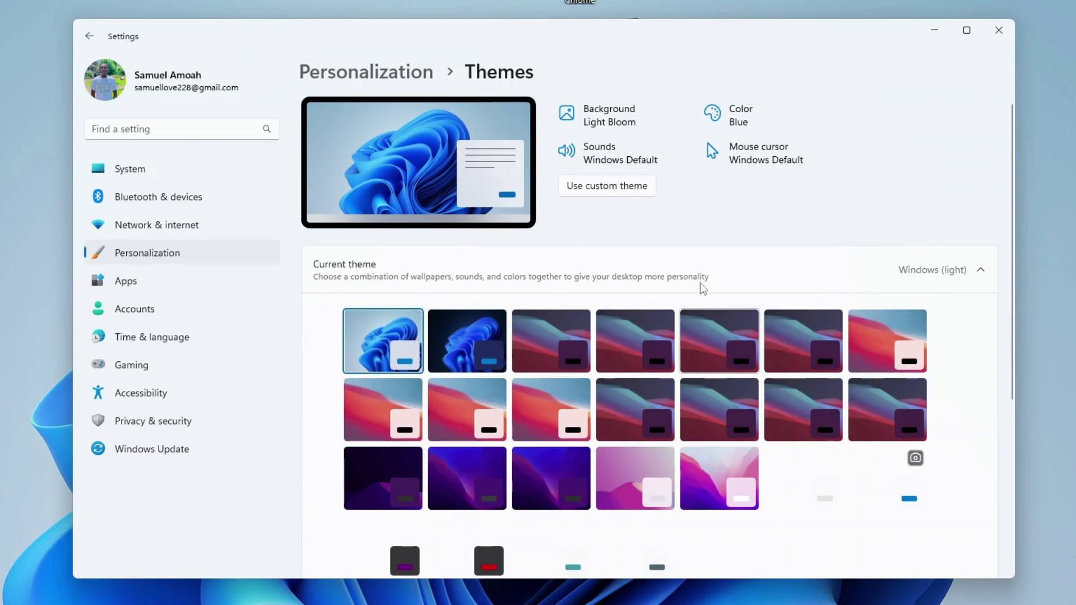
click(613, 332)
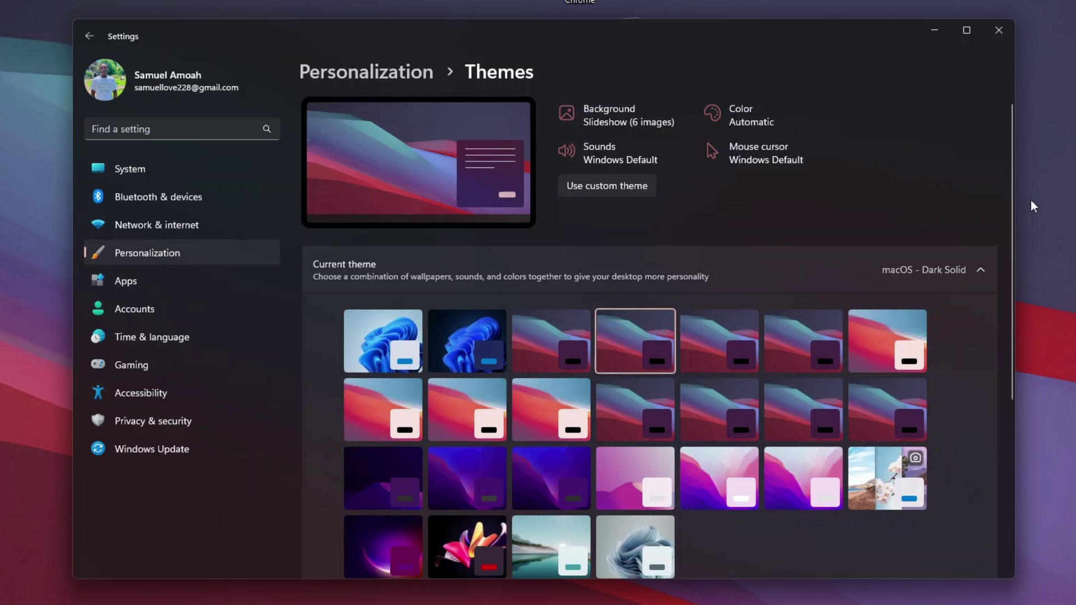
click(996, 30)
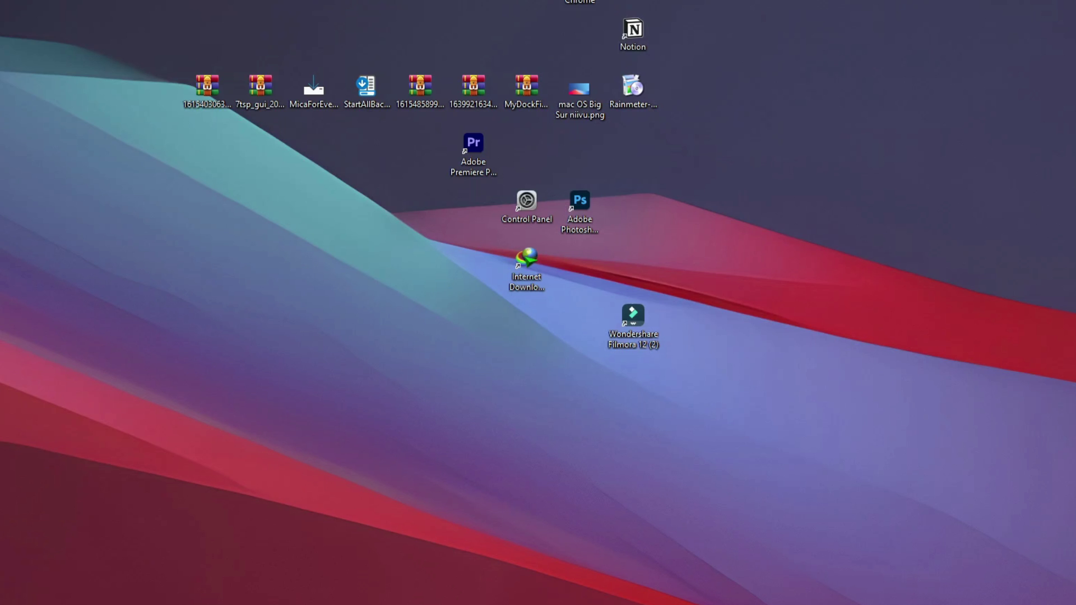
Open a File Explorer window to examine how the macOS theme looks on it, and close it
key(super+e)
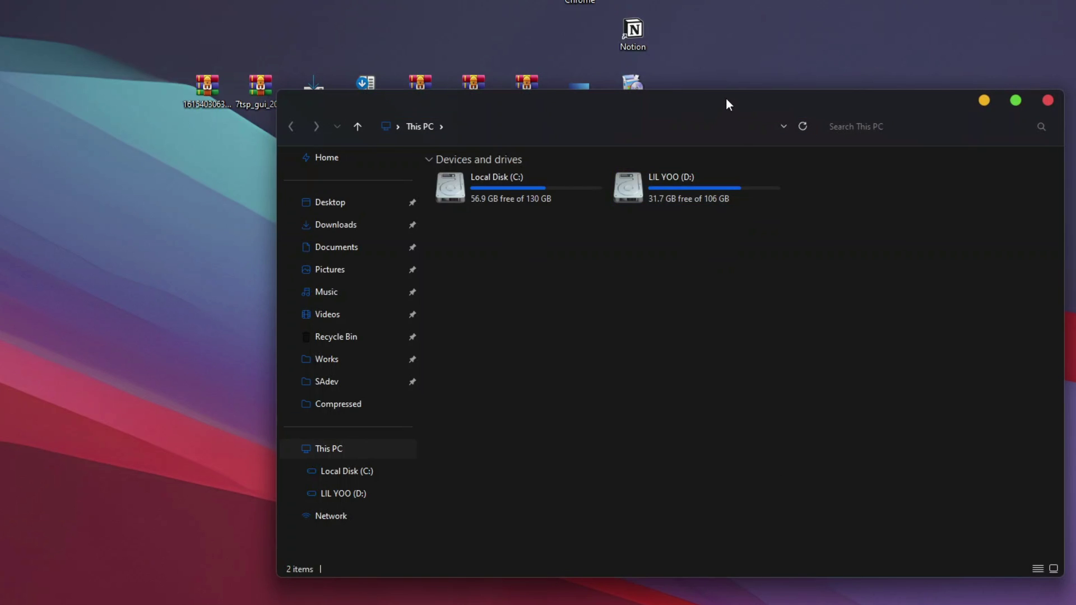
drag(725, 98, 523, 89)
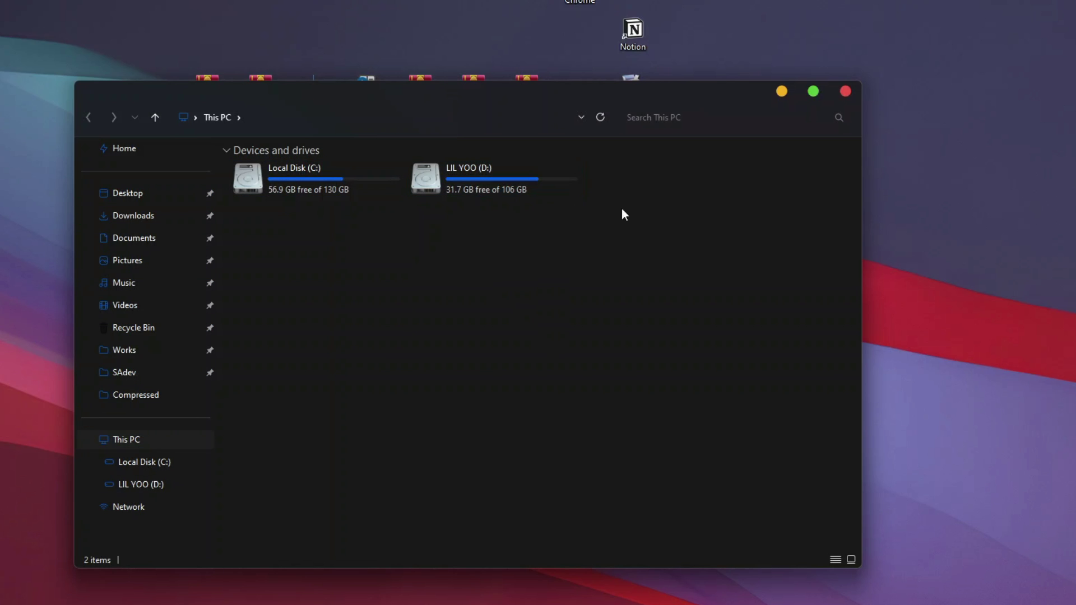
click(845, 91)
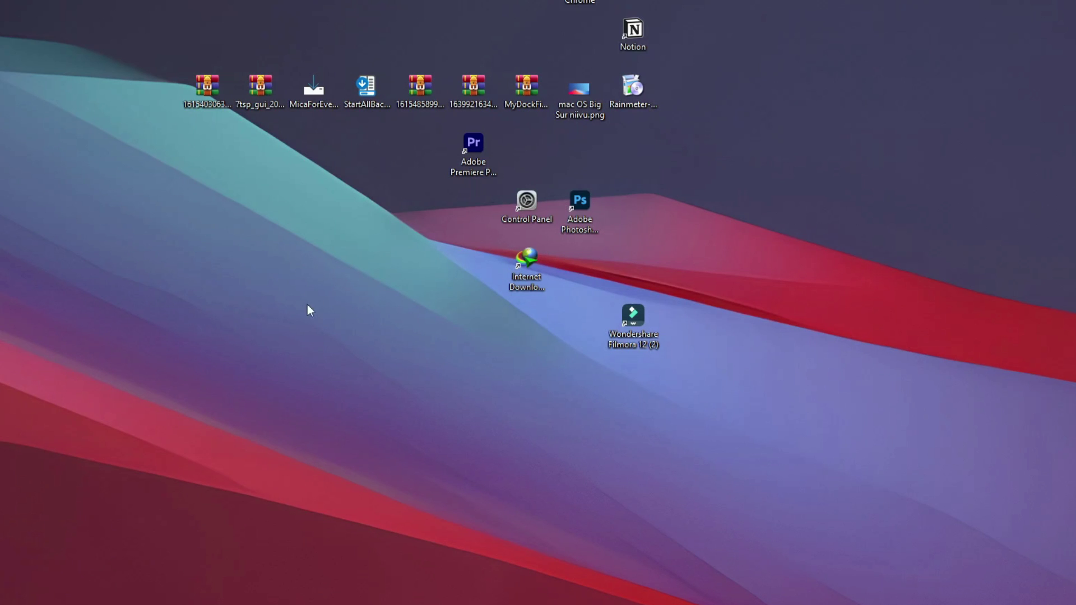
Install Mica For Everyone for all users in the existing default folder without a desktop shortcut, and launch it on finishing
click(317, 93)
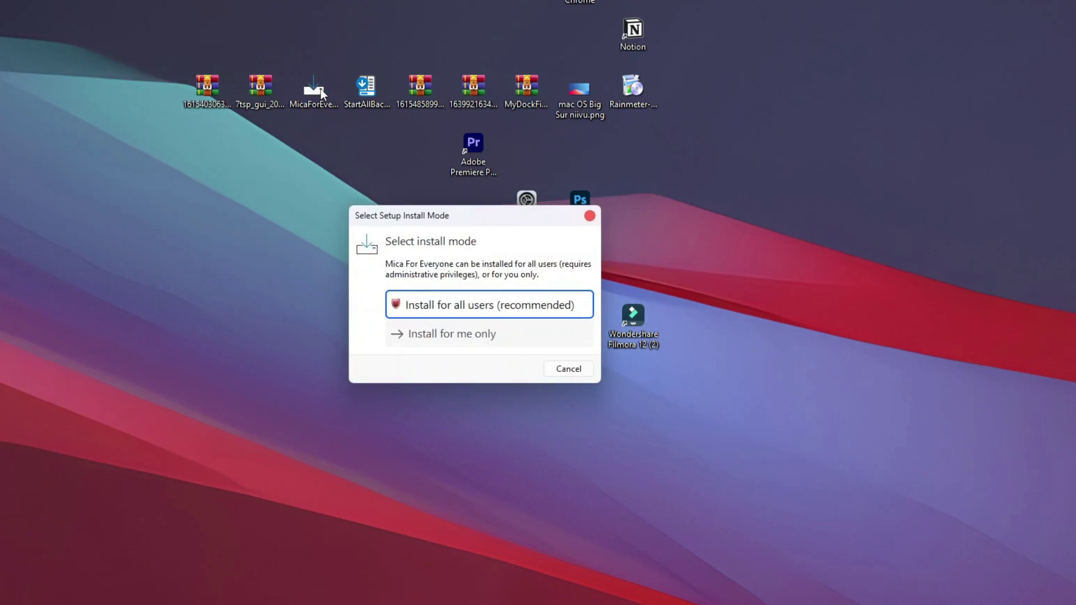
click(455, 303)
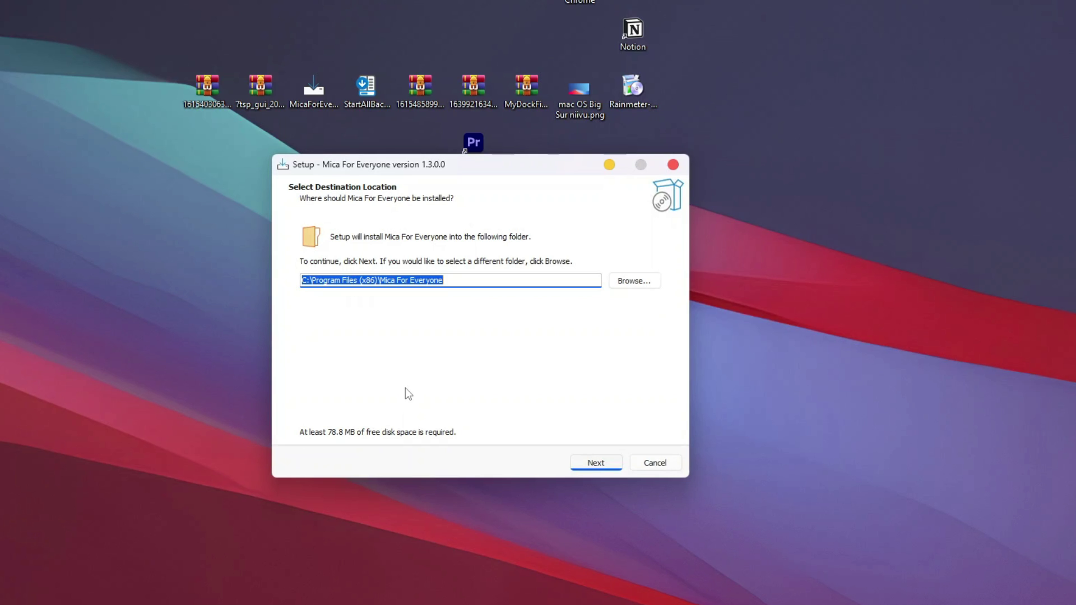
click(597, 466)
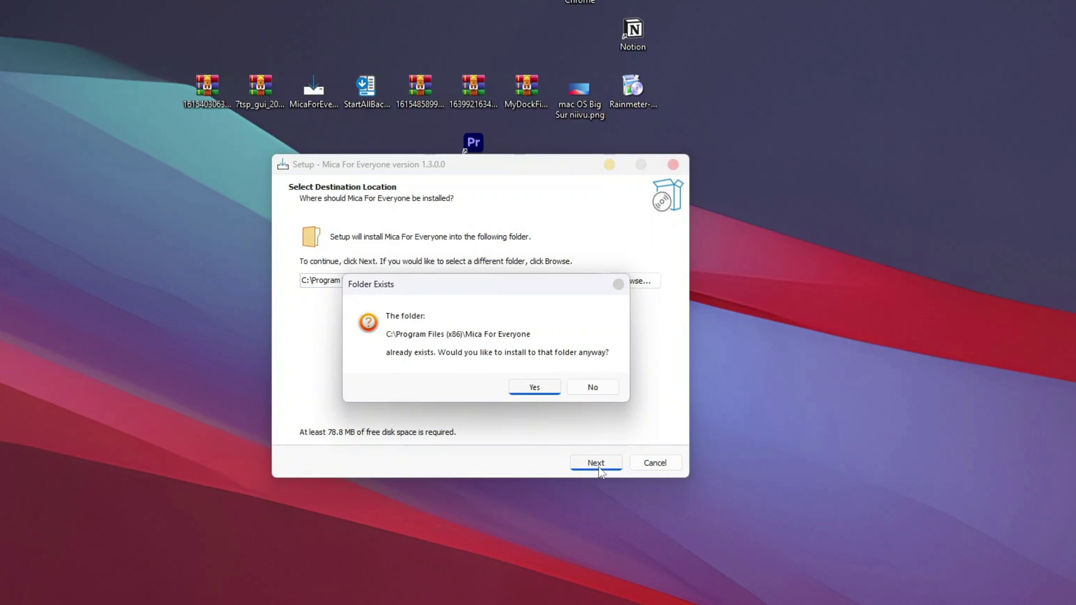
click(534, 386)
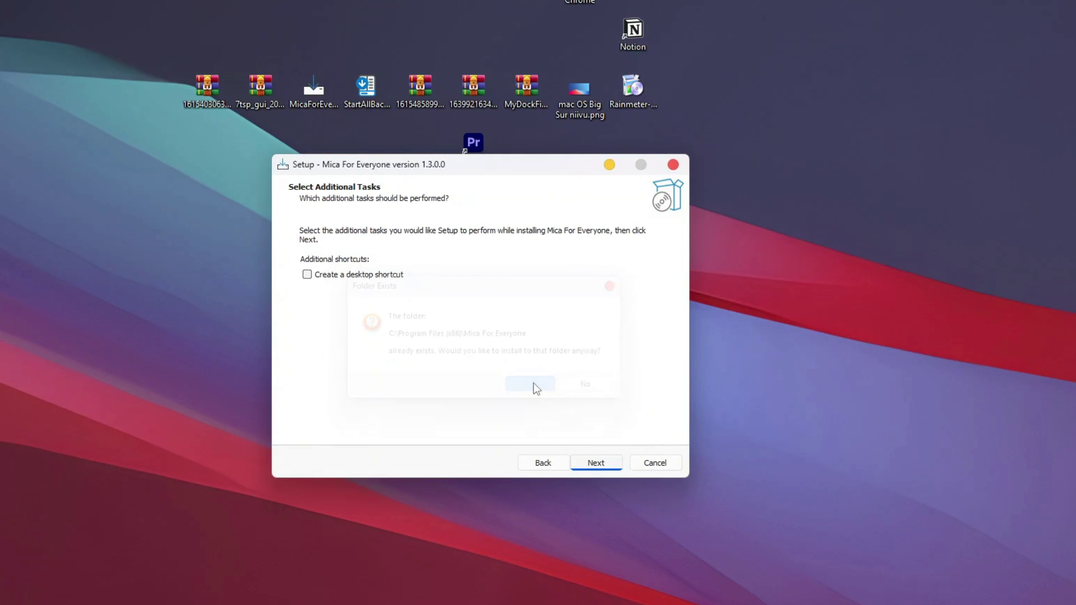
click(347, 275)
click(347, 274)
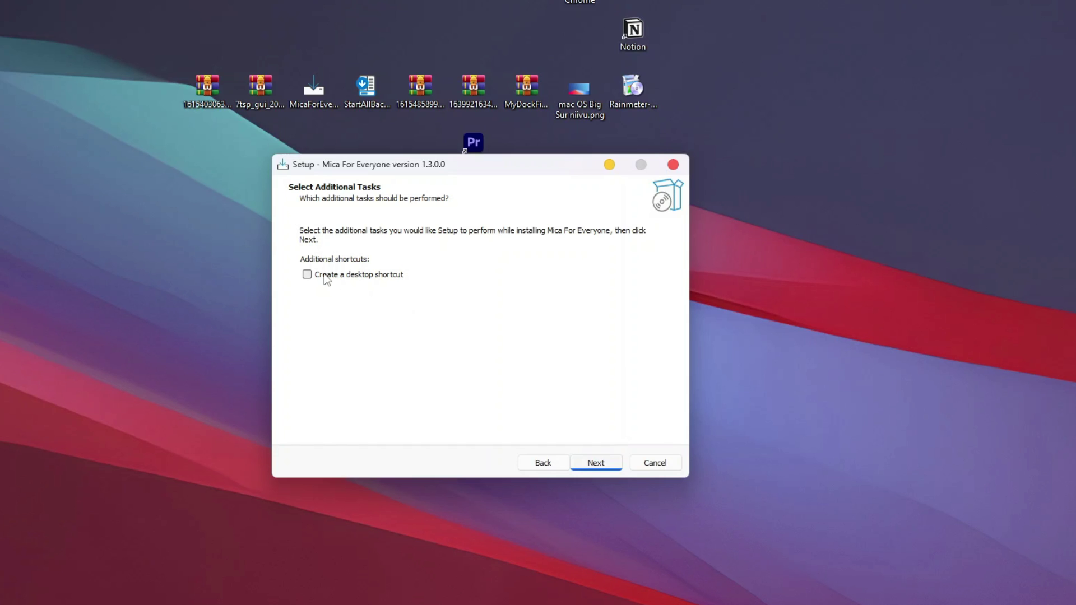
click(596, 464)
click(596, 464)
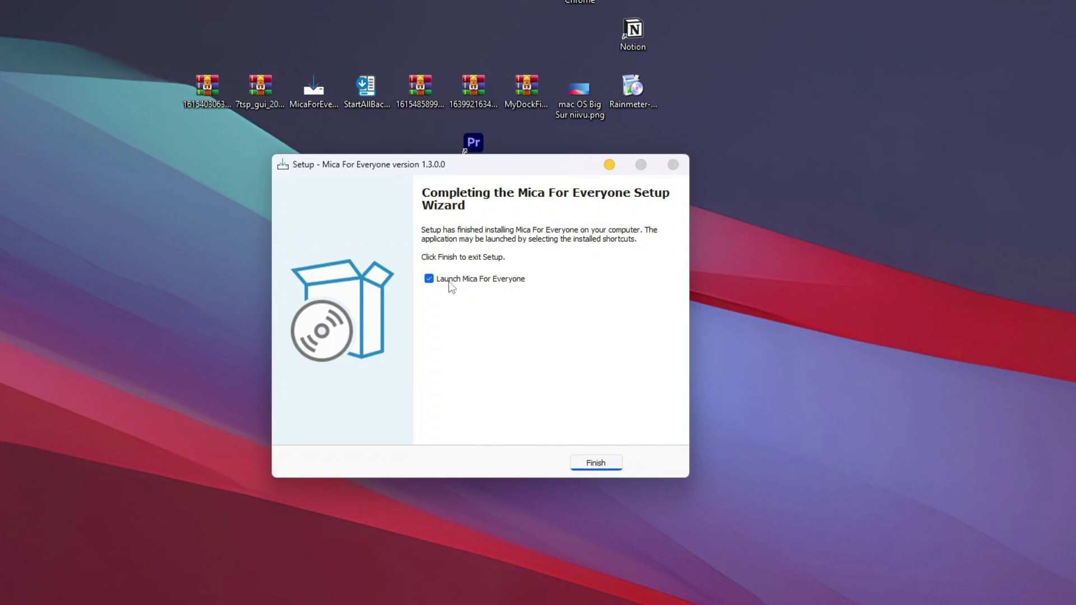
click(599, 464)
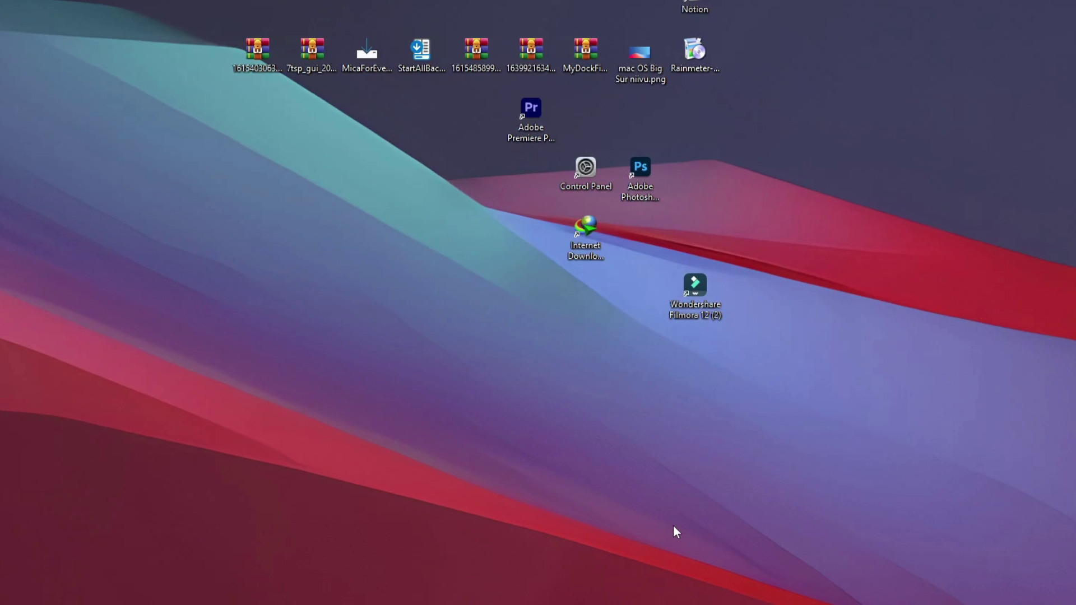
Open the Mica For Everyone settings and set the Global Rule's backdrop type to Acrylic
click(362, 593)
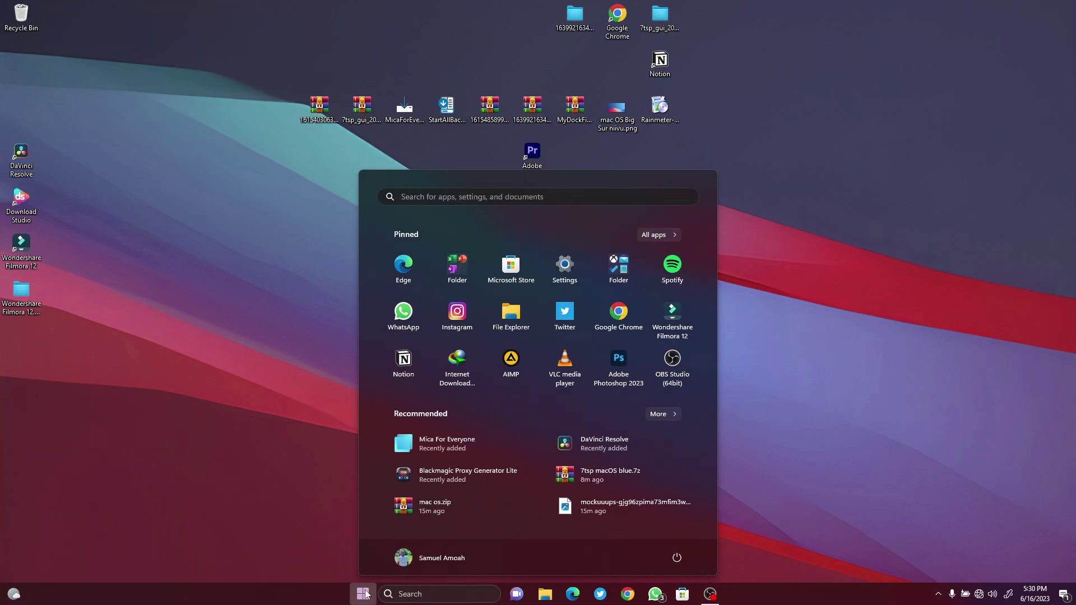
click(437, 443)
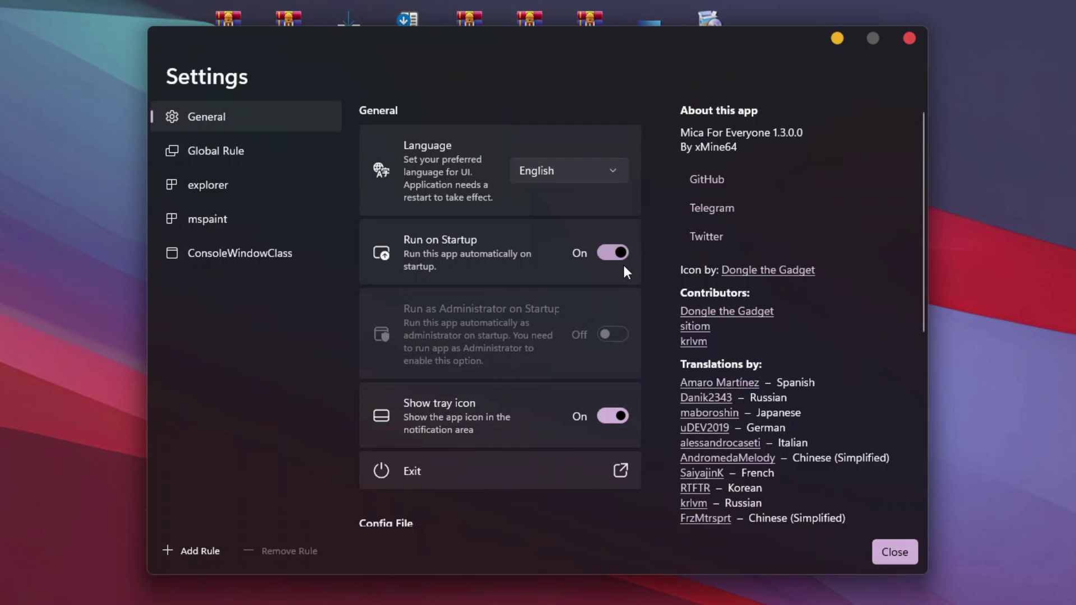
click(216, 152)
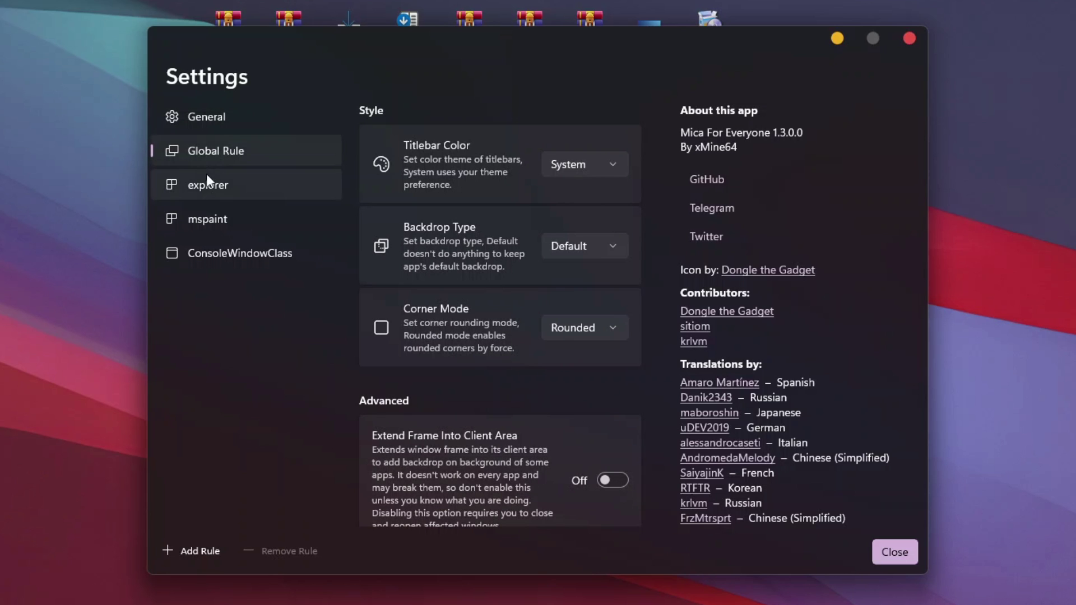
click(562, 247)
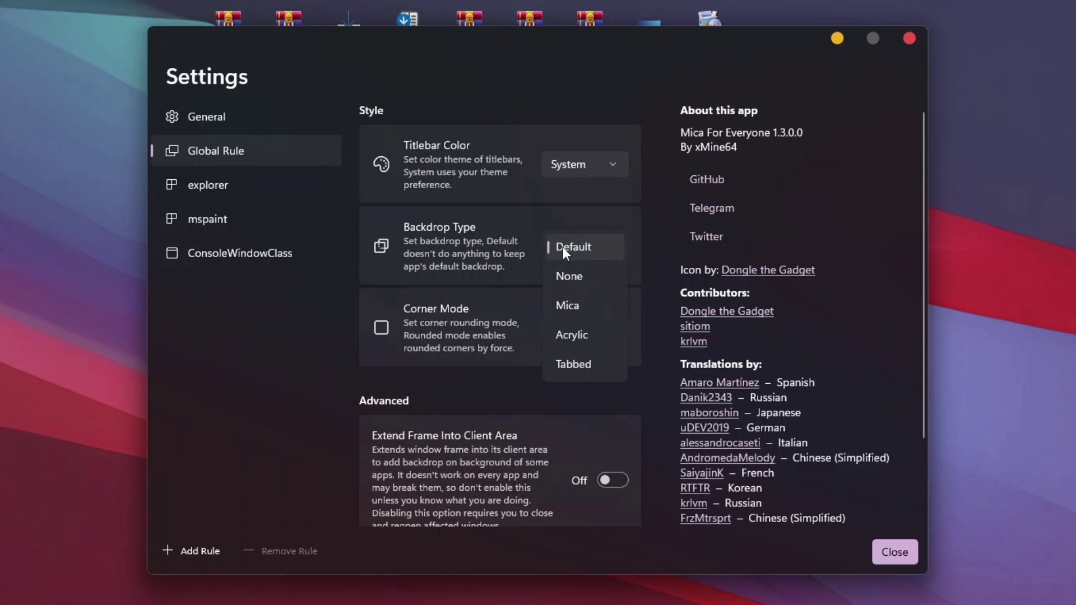
click(571, 336)
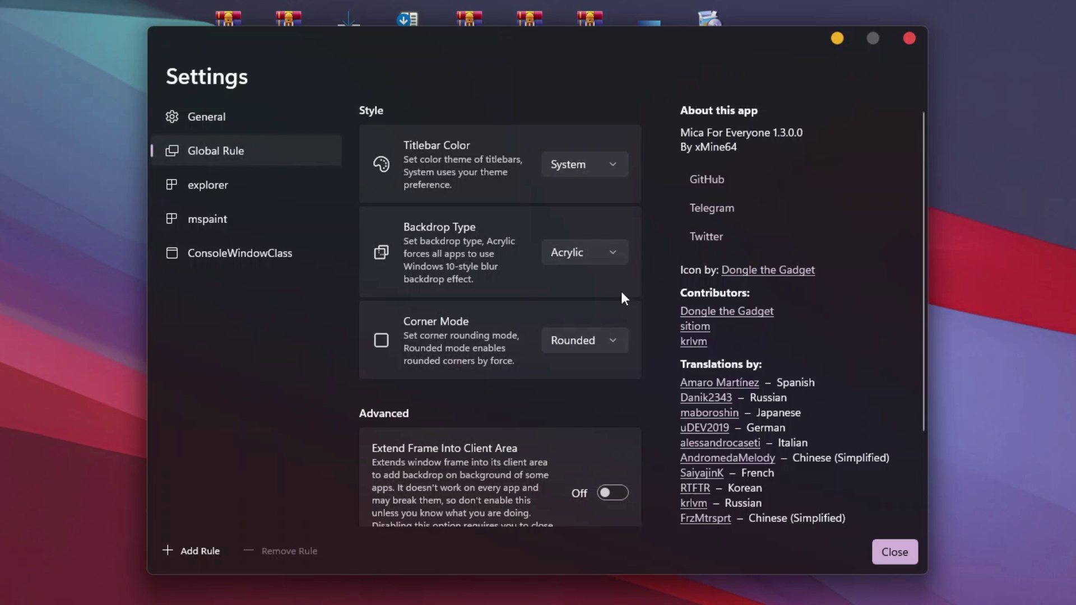
Set the explorer rule's backdrop type to Acrylic and close the Mica For Everyone settings
click(269, 186)
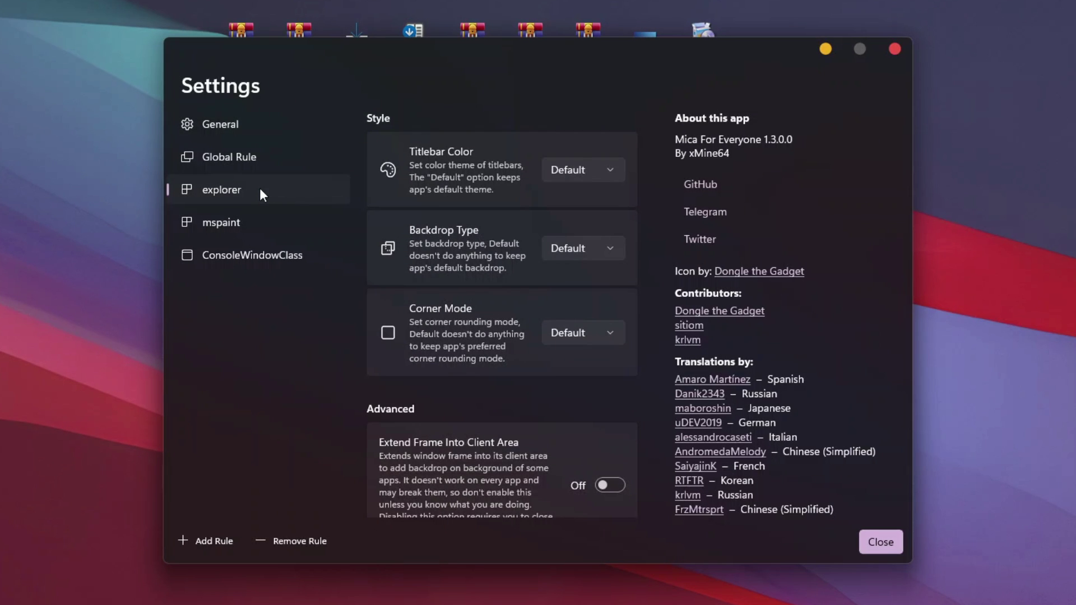
click(555, 249)
click(568, 332)
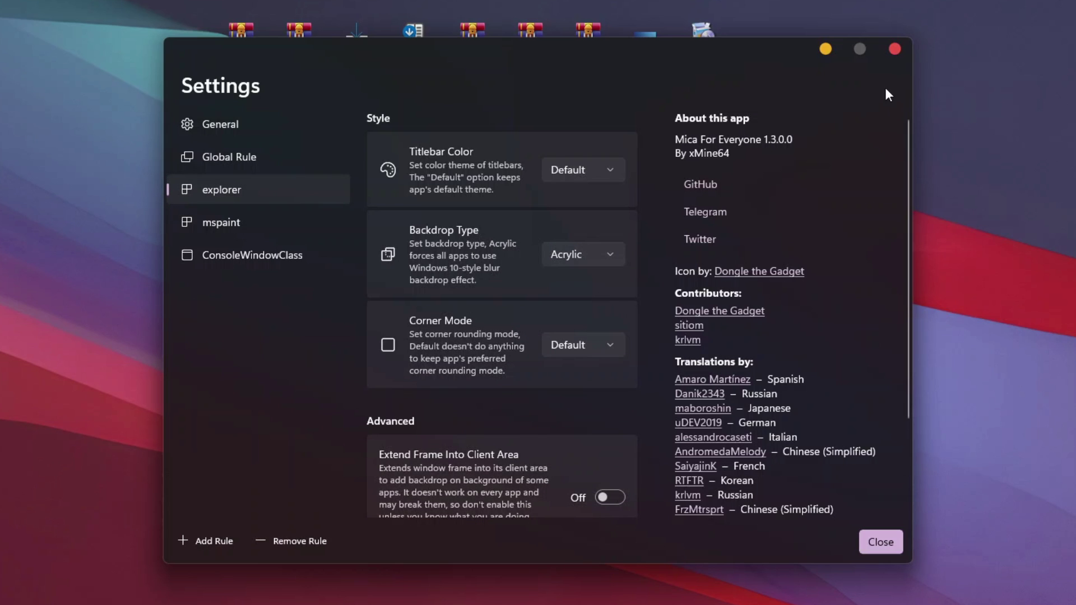
click(894, 49)
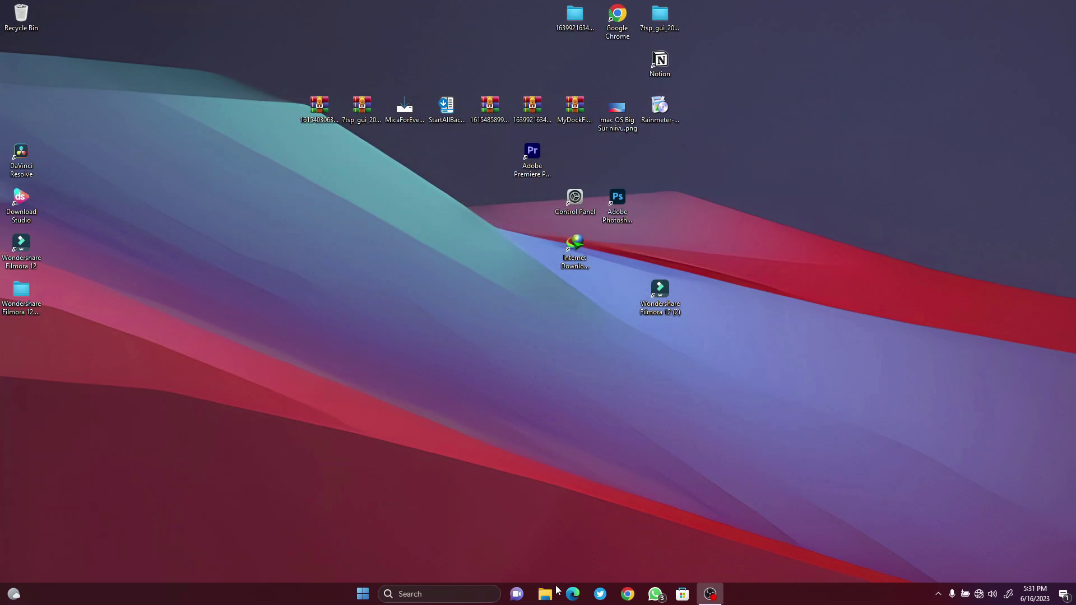
Open a File Explorer window to examine the acrylic backdrop effect on it, and close it
click(554, 592)
drag(648, 115, 601, 120)
click(533, 199)
click(521, 222)
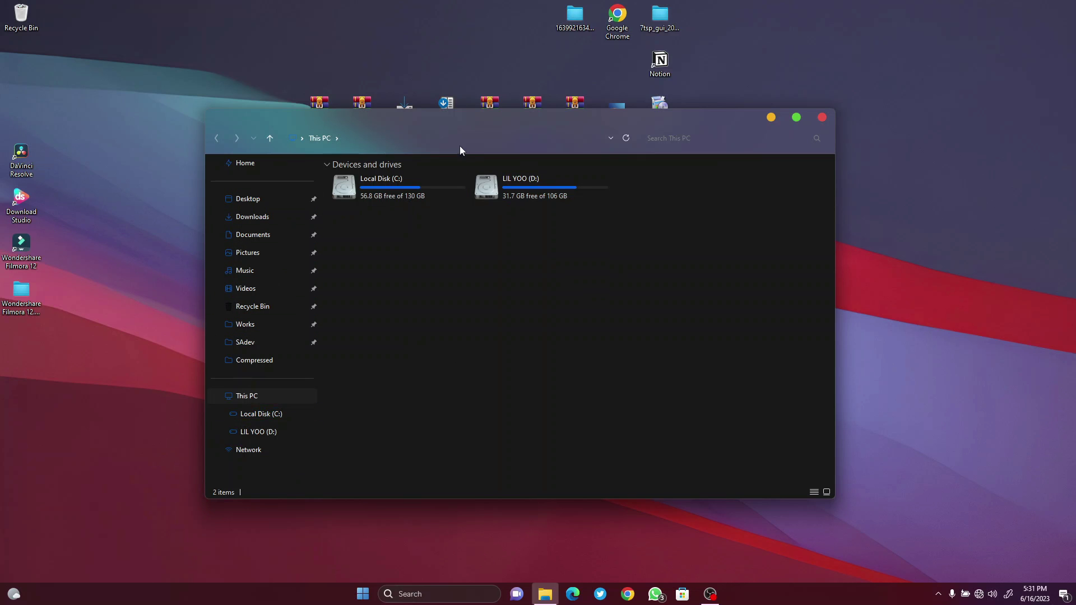
click(822, 119)
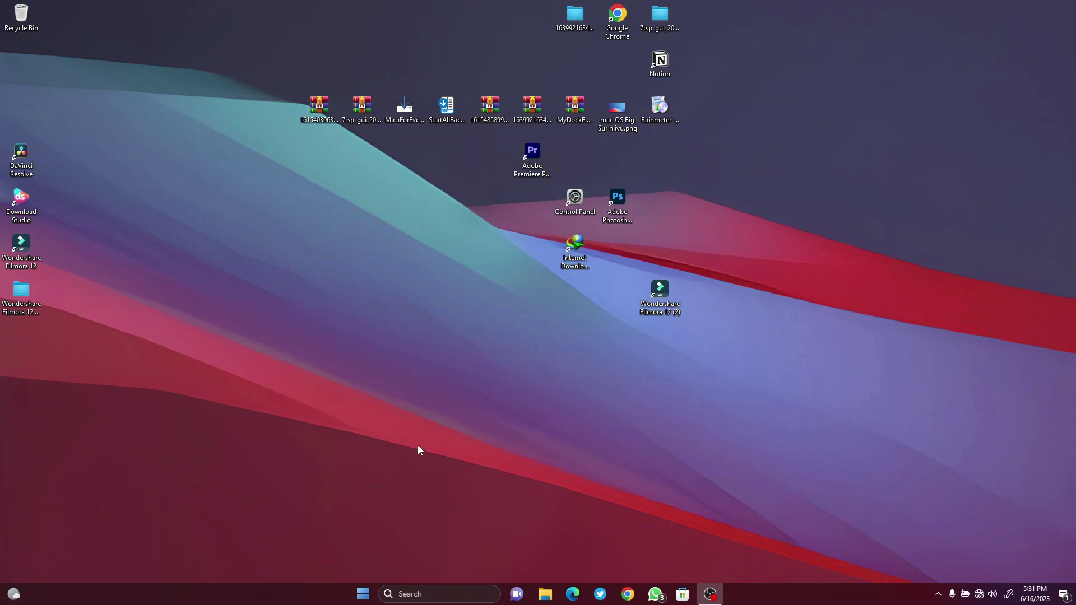
Apply the macOS - Day NA theme in the Windows personalization settings
click(362, 595)
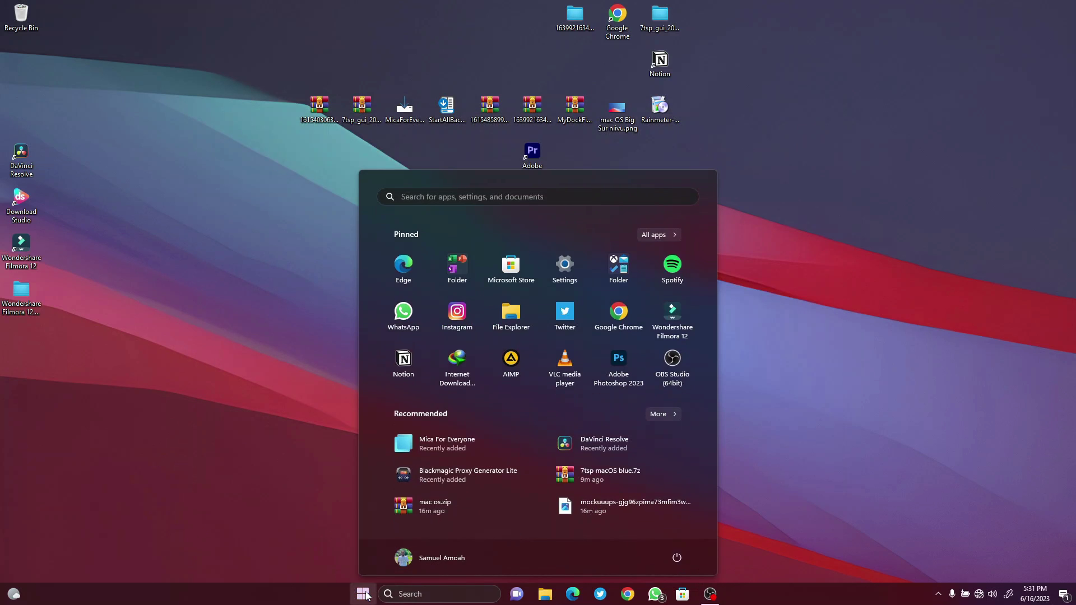
click(572, 272)
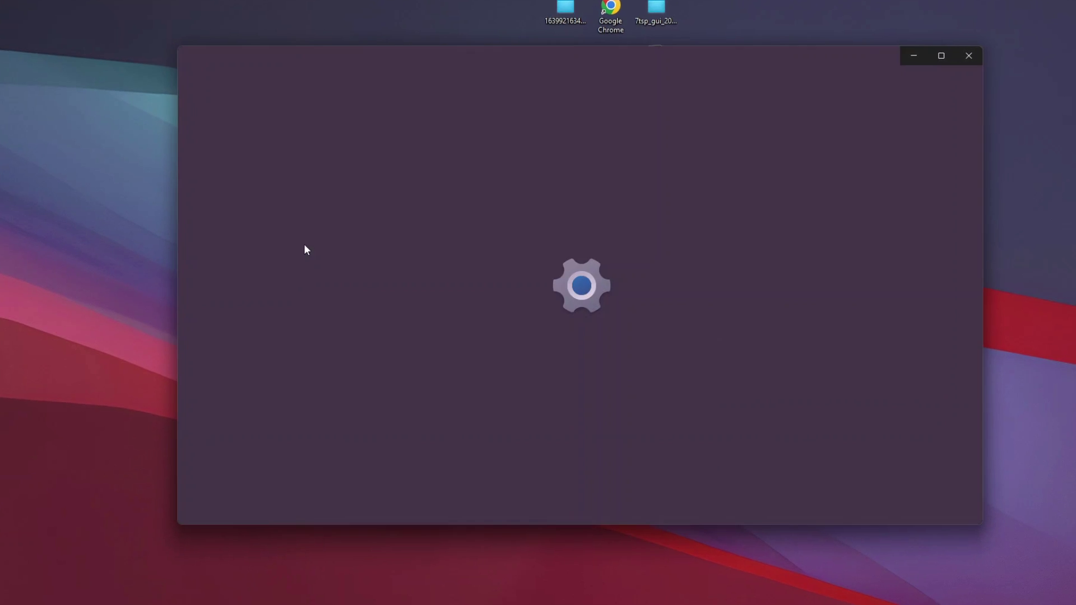
click(268, 247)
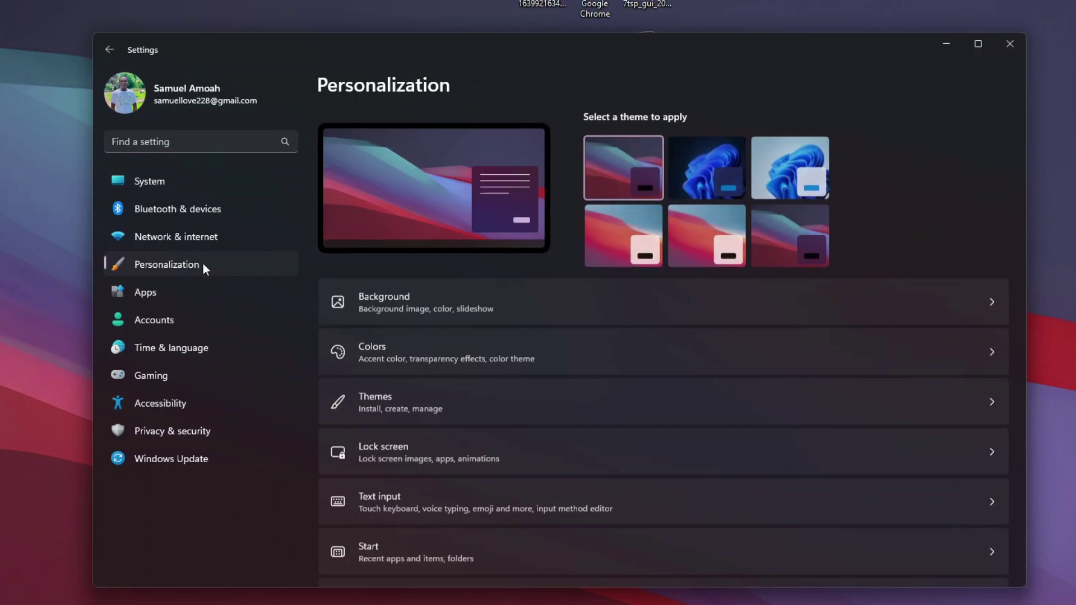
click(475, 399)
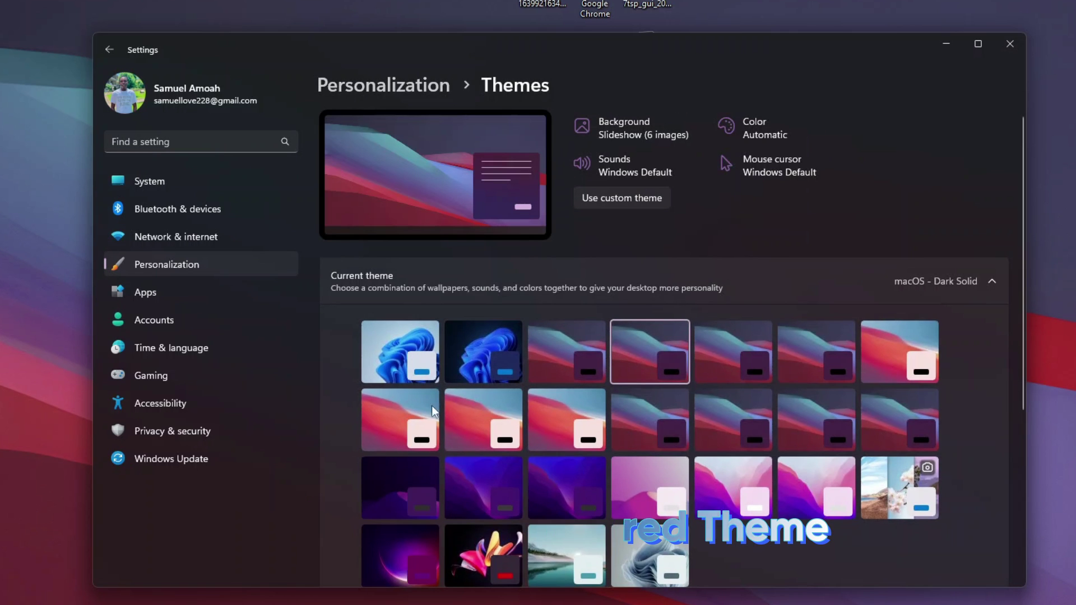
click(473, 418)
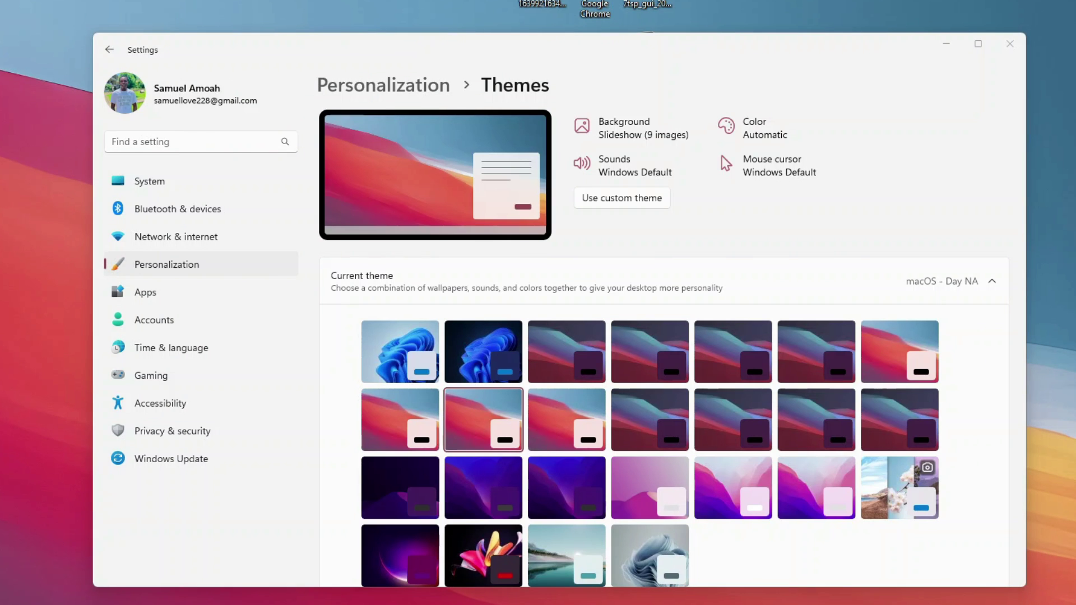
Close Settings and examine the light theme in a File Explorer window on Local Disk (C:), closing that window too
key(super+e)
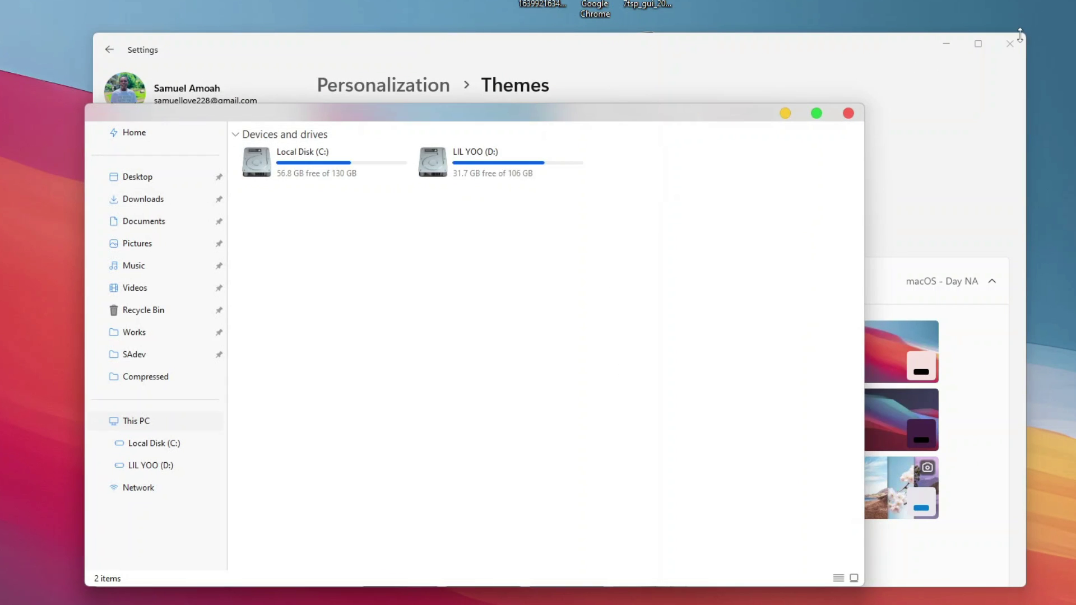
click(1010, 44)
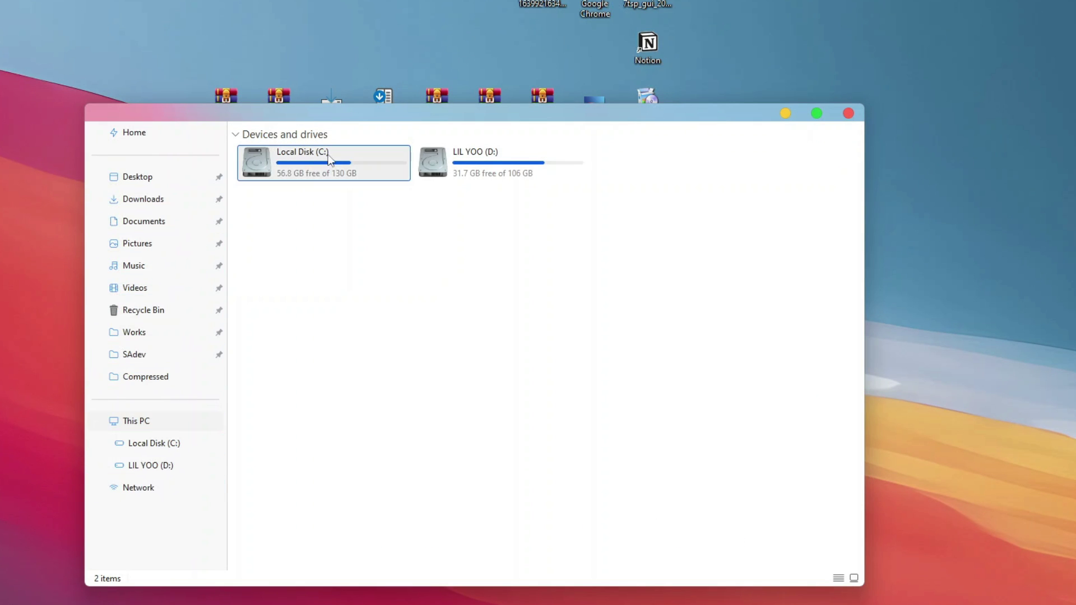
double_click(355, 169)
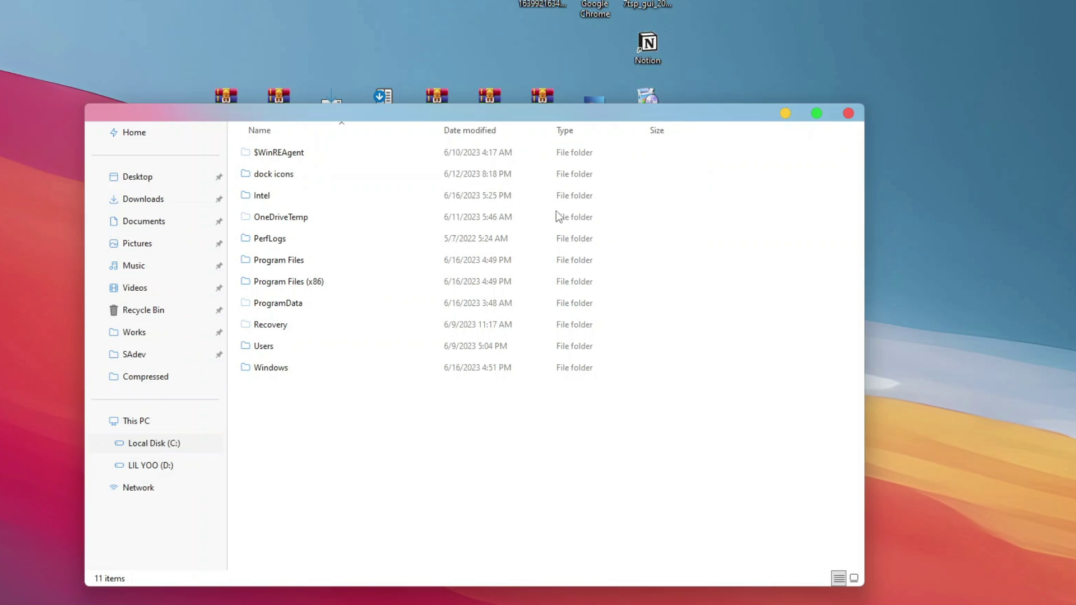
click(849, 113)
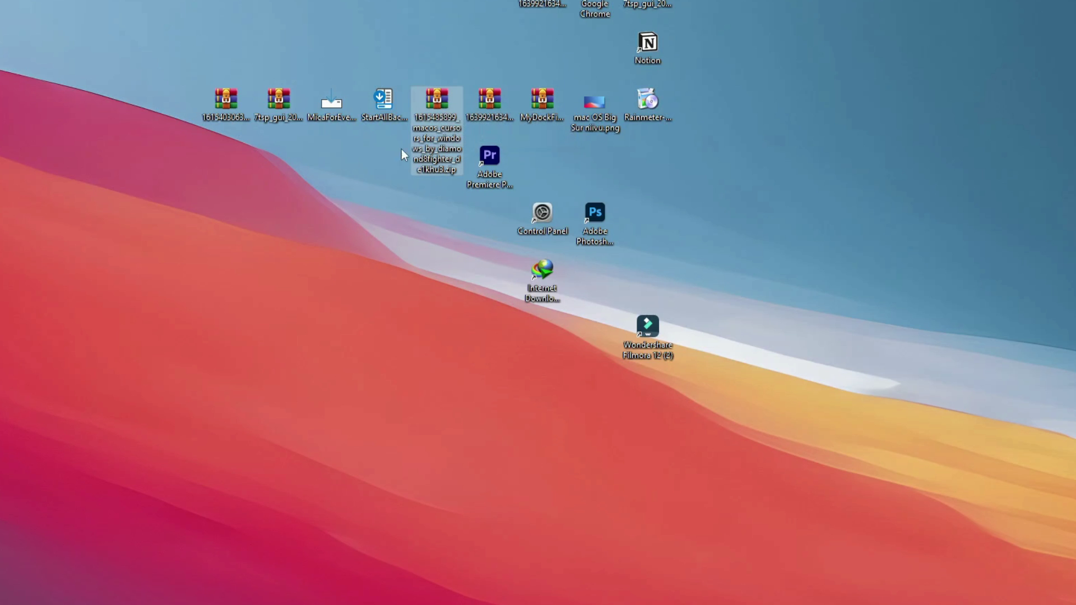
Open the MyDockFinder.zip archive from the desktop and select its MyDock folder
drag(228, 194, 191, 264)
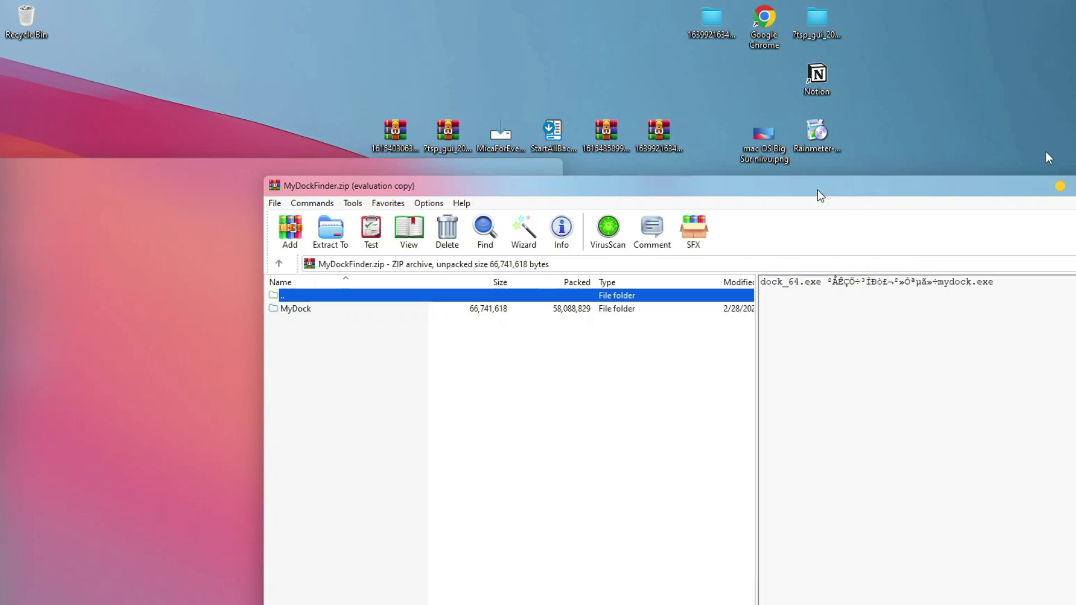
drag(818, 190, 781, 127)
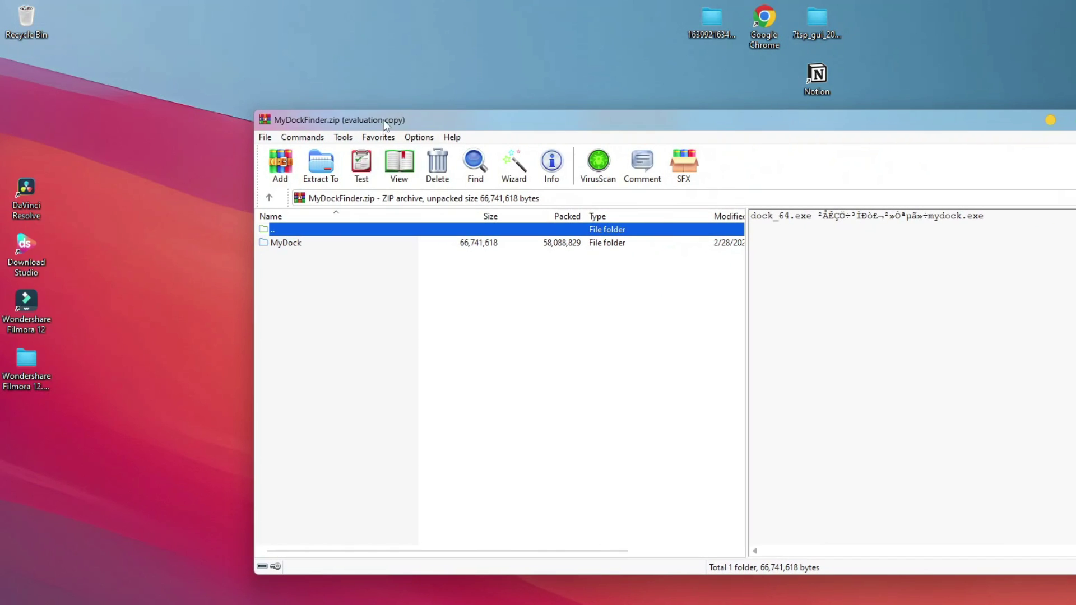
click(293, 245)
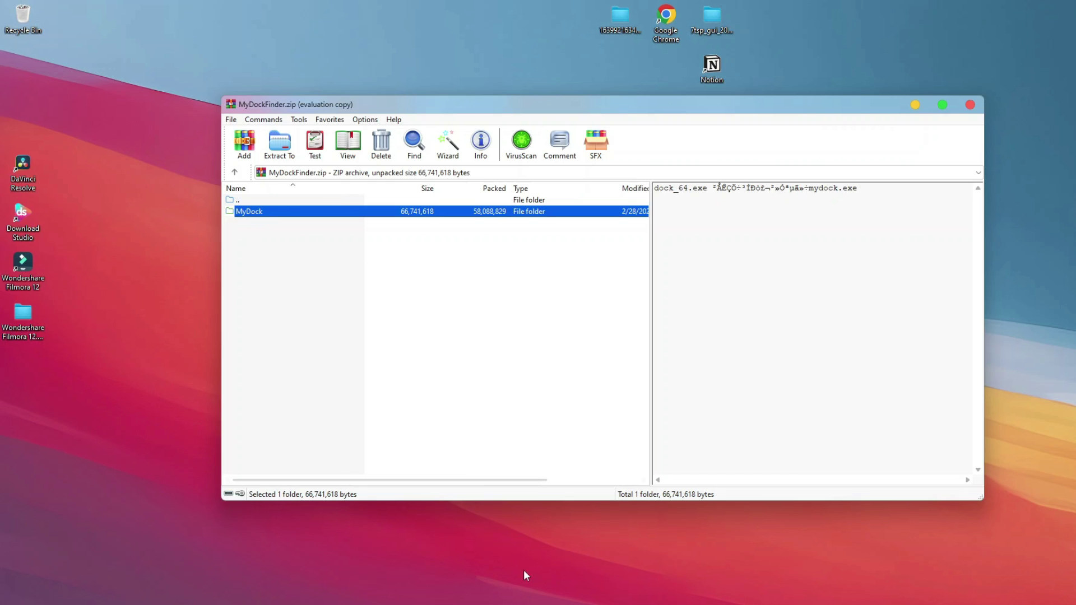
Copy the MyDock folder from the archive into Local Disk (C:) in a File Explorer window placed alongside
key(super+e)
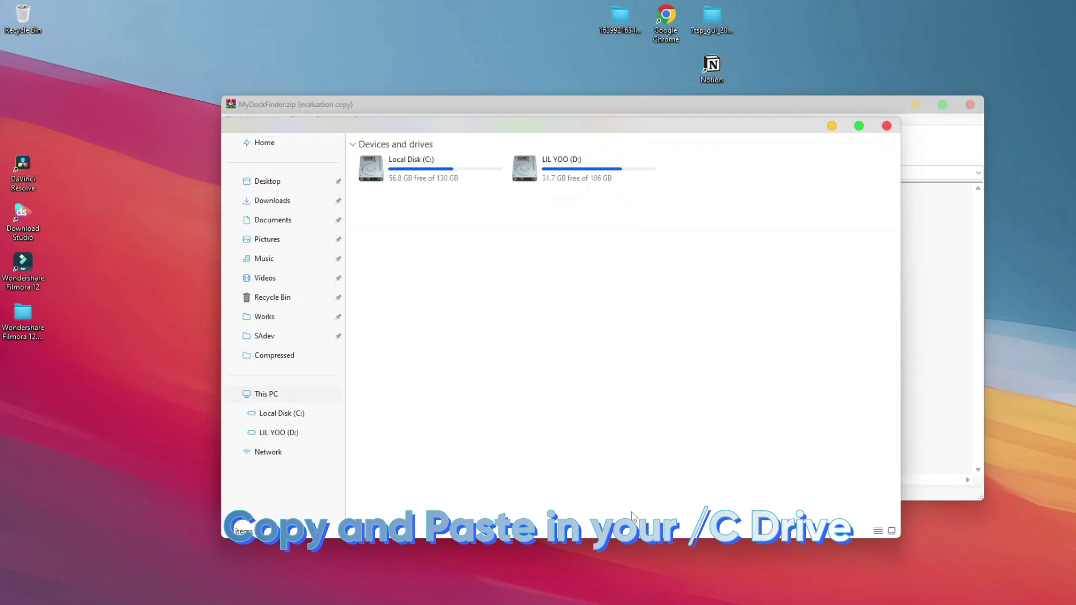
drag(556, 134, 728, 135)
click(601, 166)
click(597, 178)
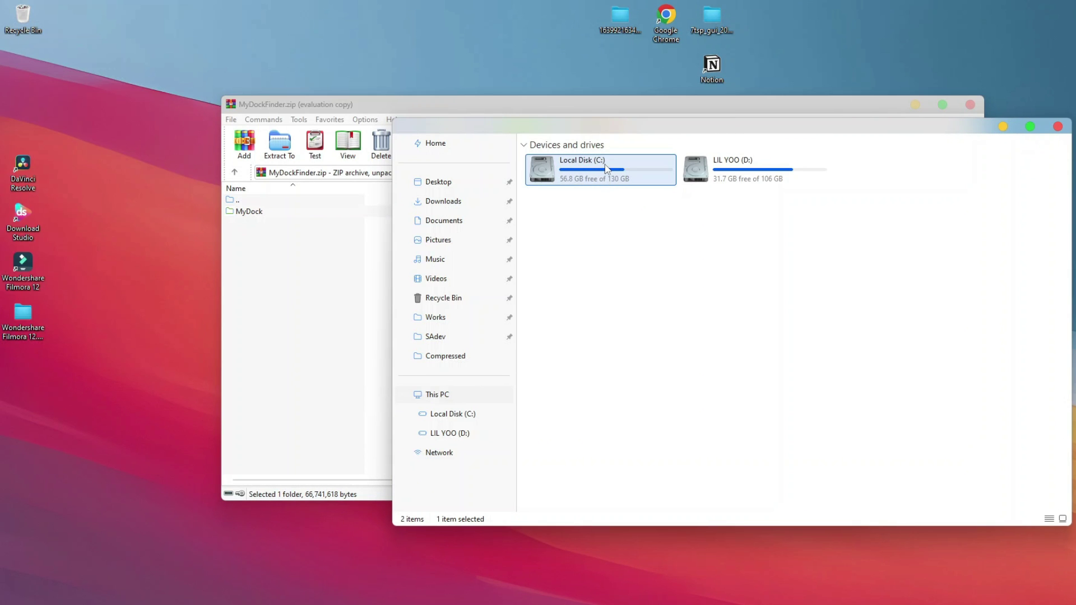
double_click(606, 169)
drag(651, 129, 748, 147)
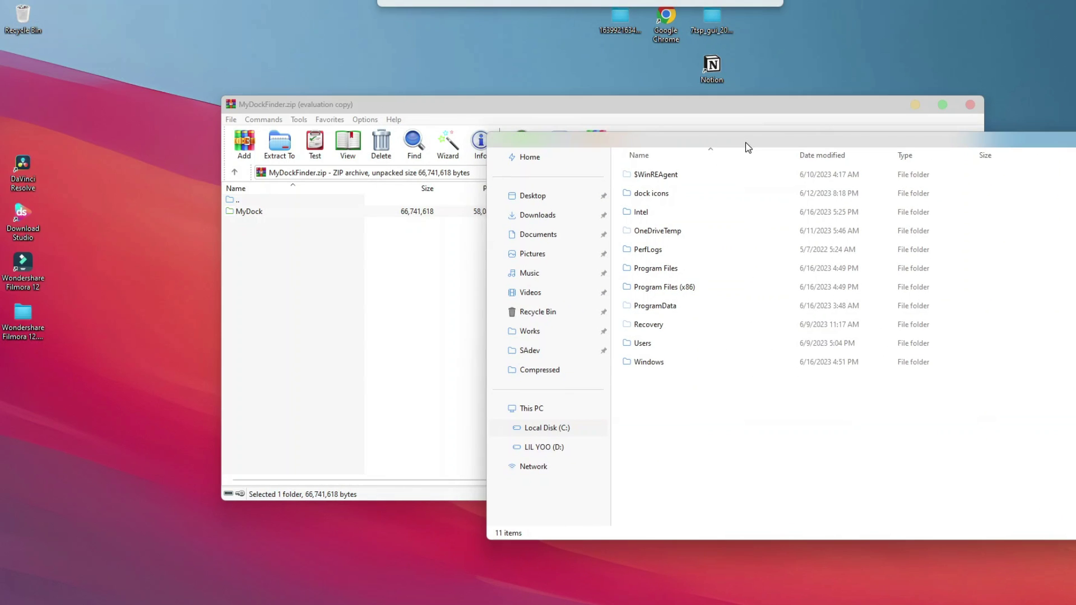
drag(527, 111, 426, 96)
drag(182, 199, 952, 457)
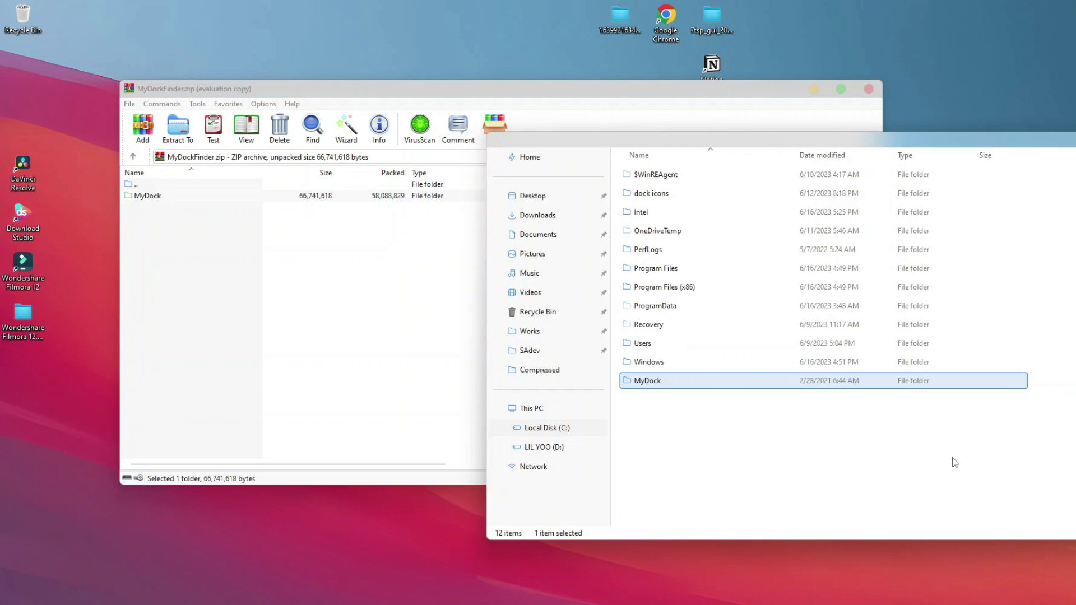
Open the copied MyDock folder on Local Disk (C:) and run Dock_64.exe
double_click(639, 383)
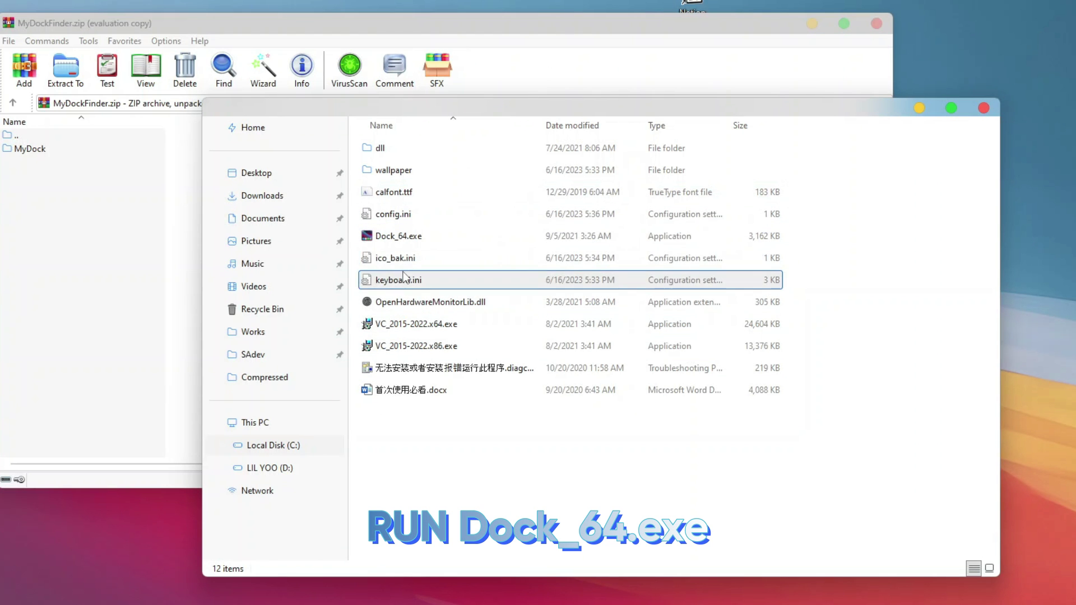
click(408, 238)
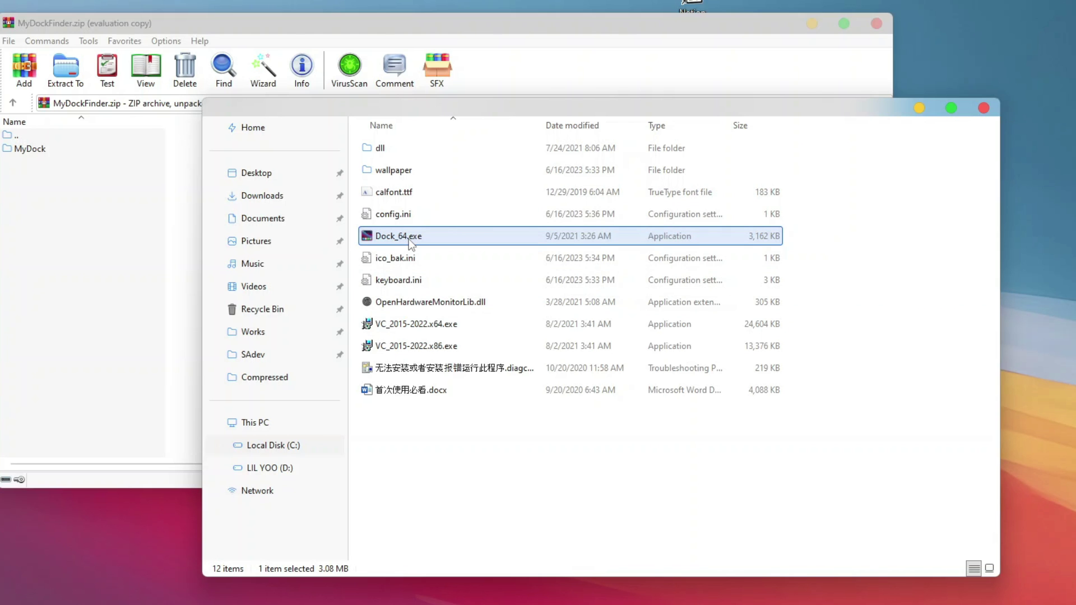
double_click(410, 238)
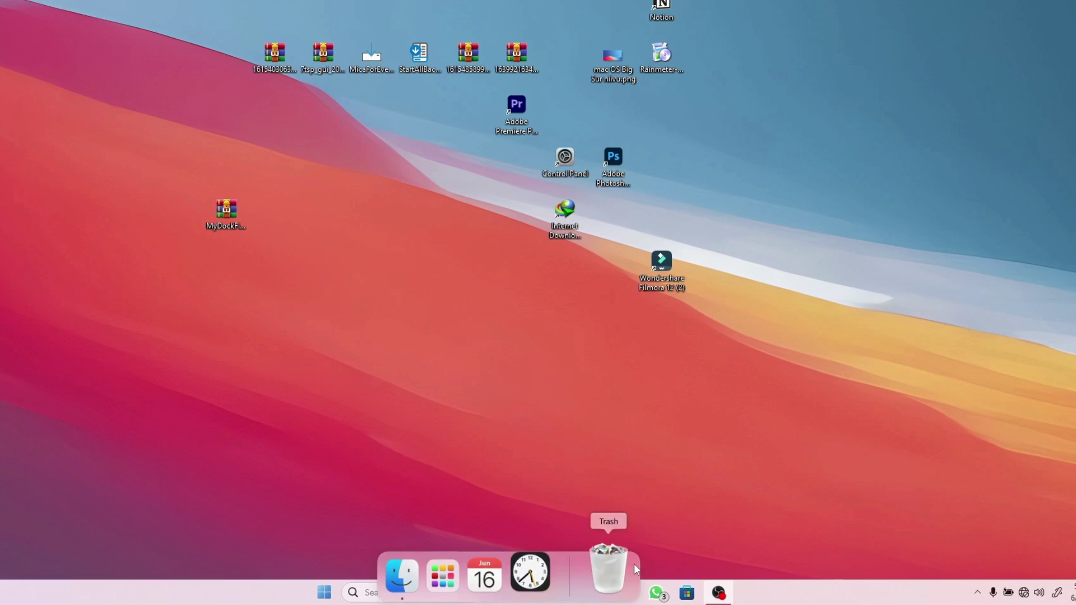
In the dock's global preferences, choose the multicolor accent, make the system color follow MyDockFinder, and enable auto start at boot
right_click(578, 560)
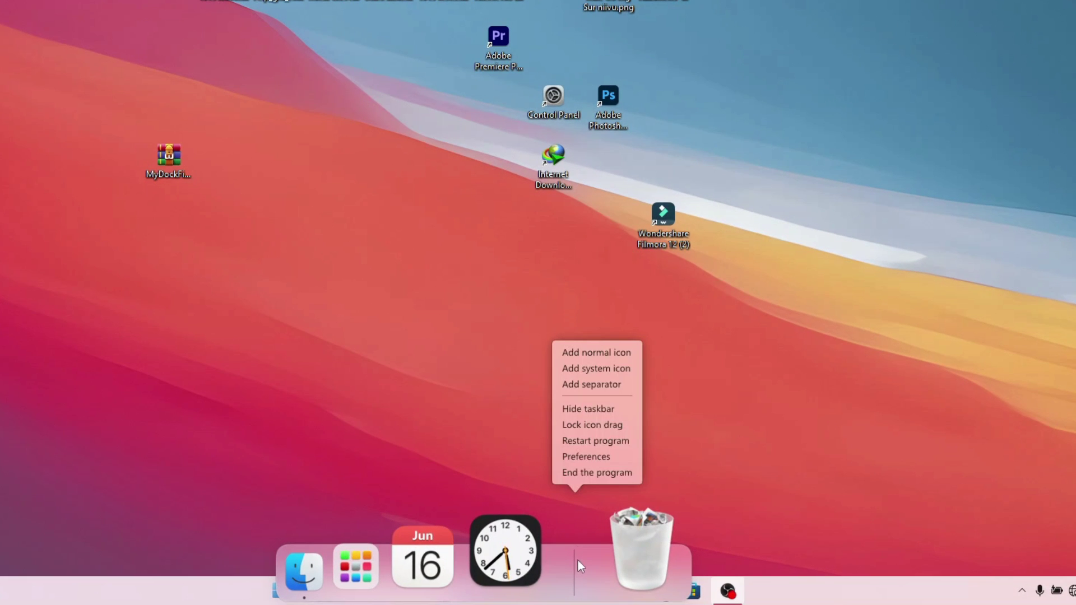
click(590, 455)
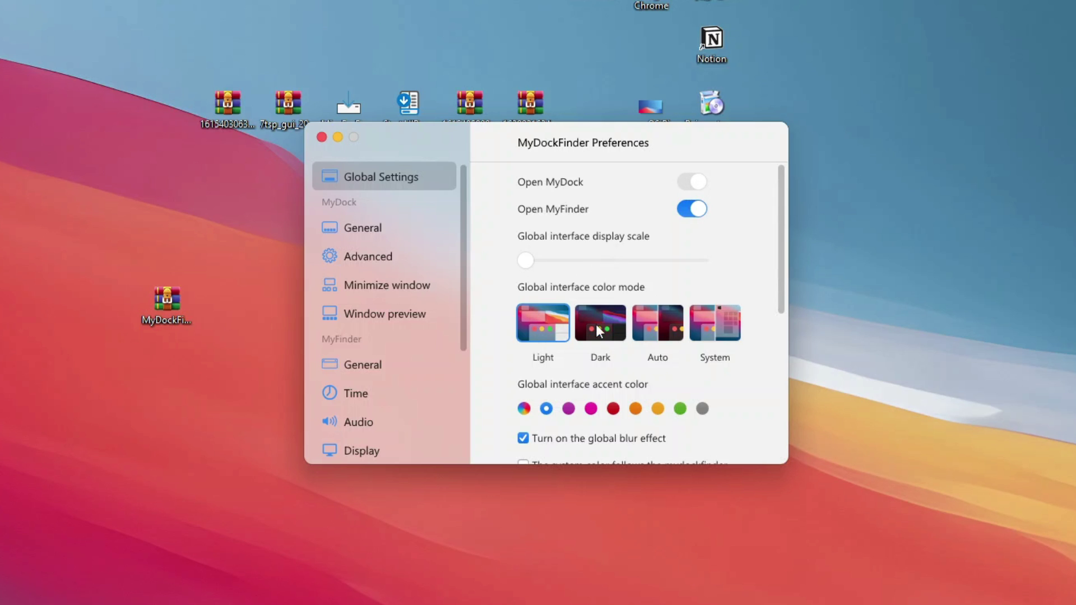
scroll(539, 216, down, 5)
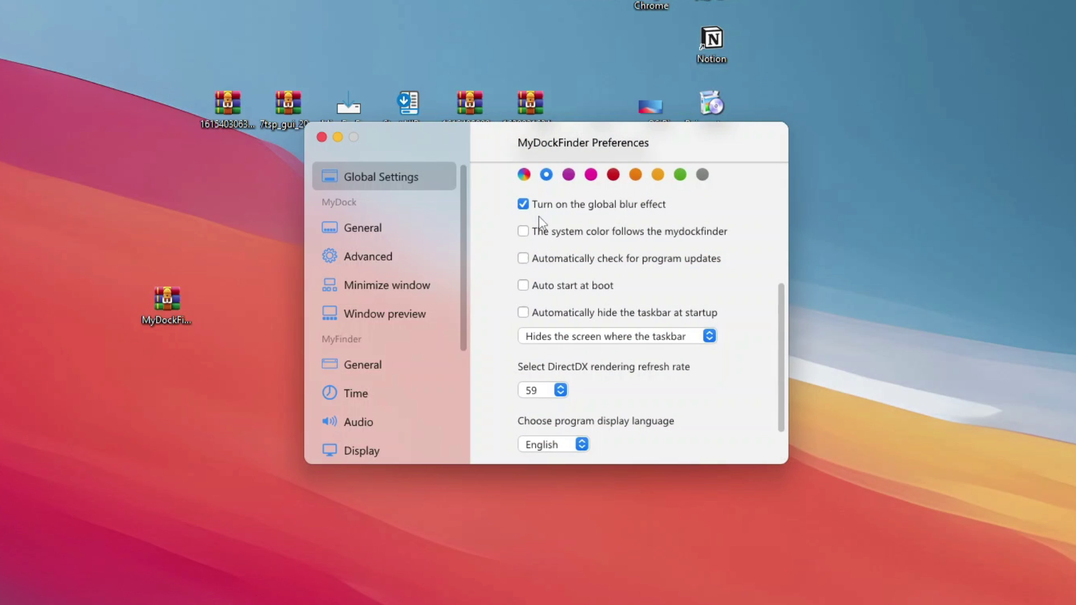
click(523, 174)
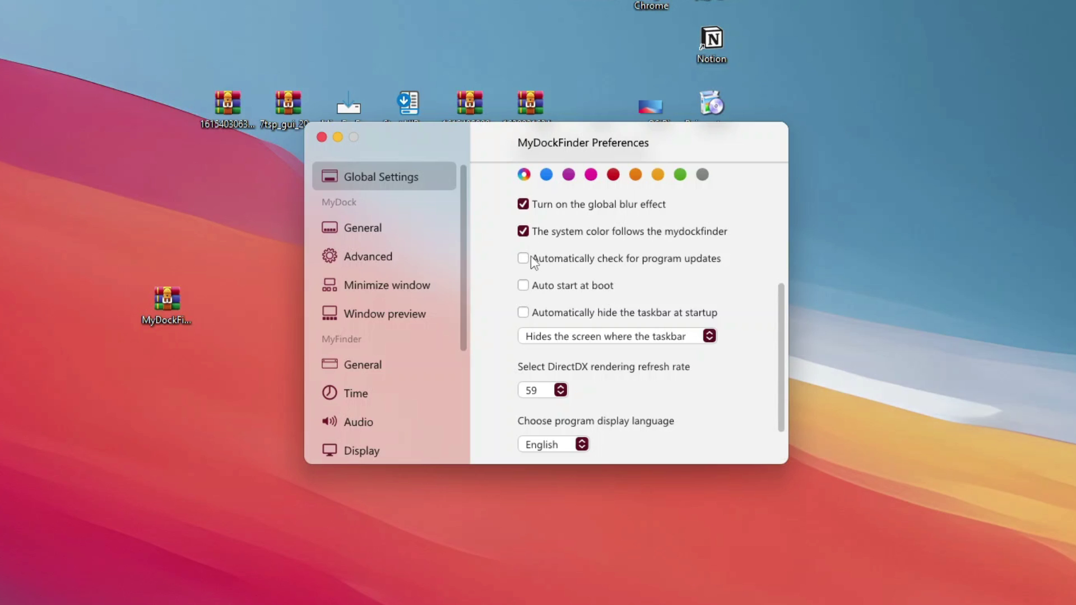
click(524, 285)
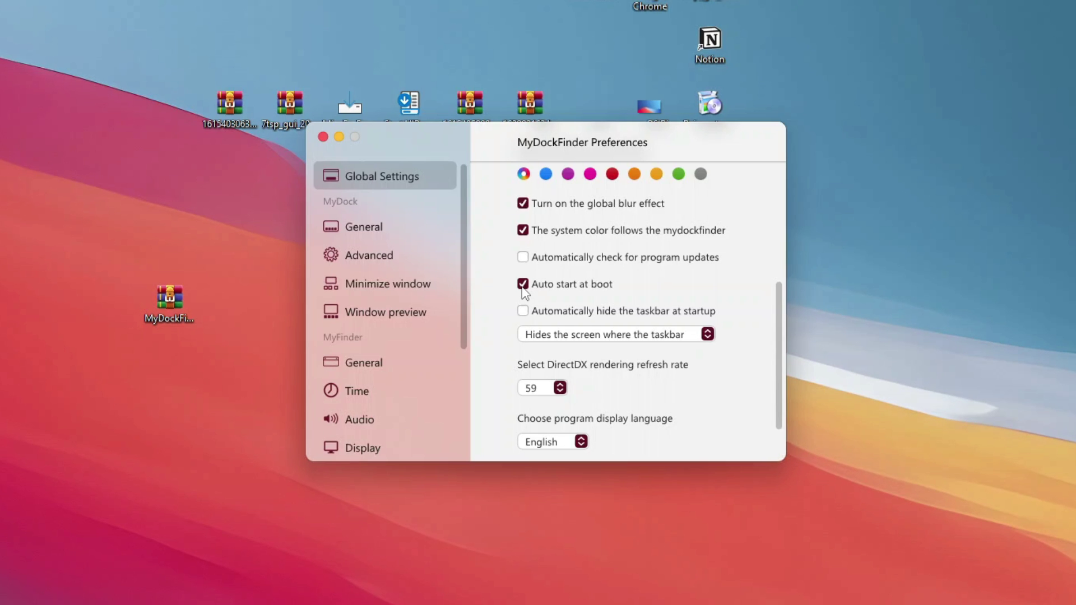
click(523, 311)
click(523, 311)
scroll(586, 381, down, 1)
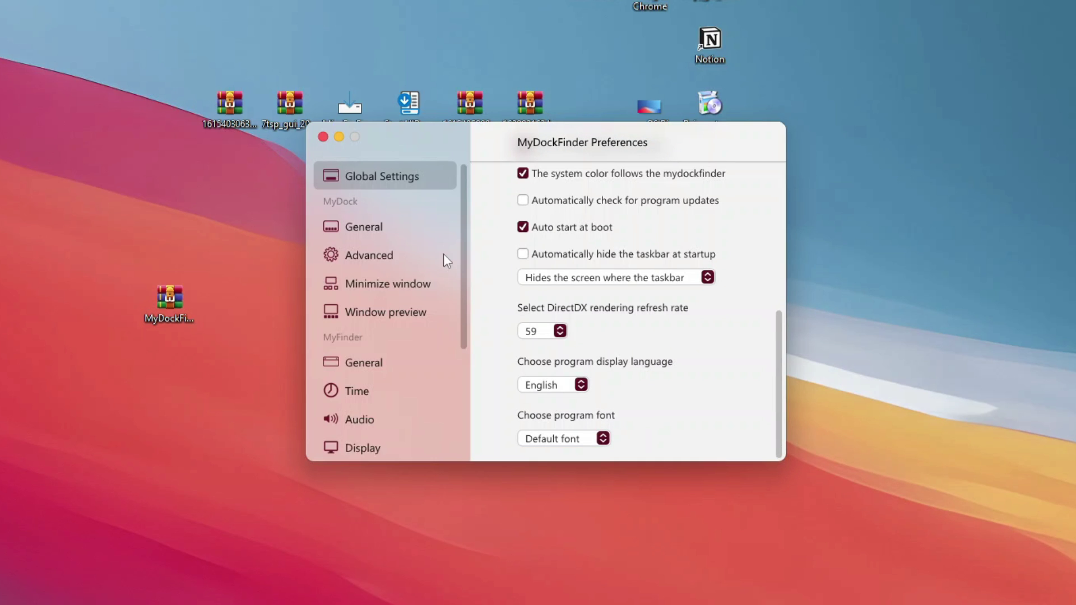
In the general MyDock settings, slightly adjust the default icon size, reduce the zoomed icon size and widen the distance between icons
click(393, 227)
drag(556, 211, 567, 211)
drag(602, 259, 577, 258)
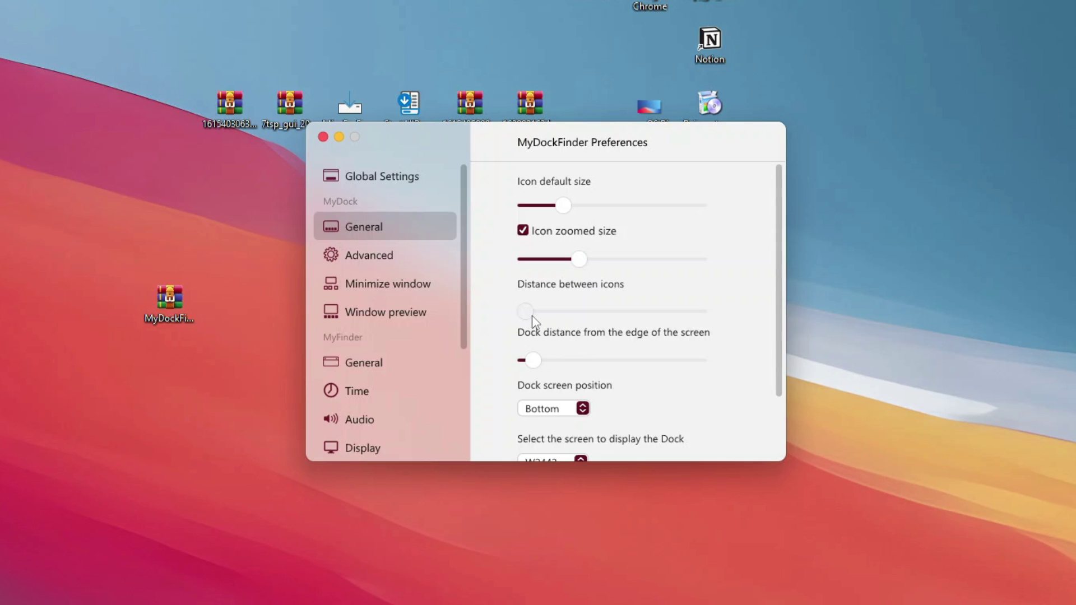
drag(546, 316, 546, 315)
scroll(642, 384, down, 3)
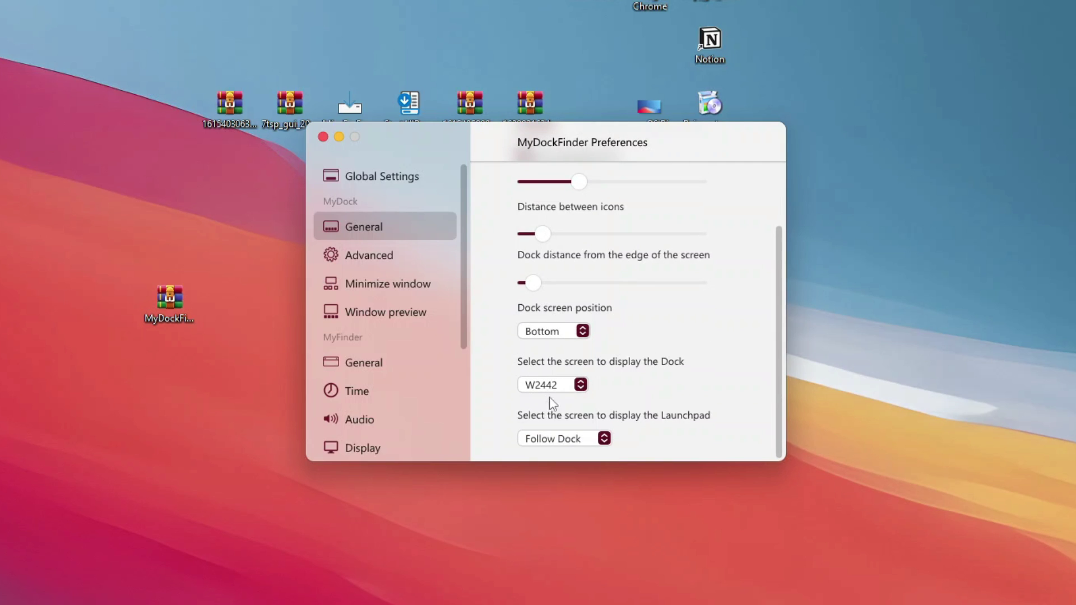
In the advanced MyDock settings, enable double-clicking to open folder icons and set the lower right screen corner function to Show all windows
click(395, 253)
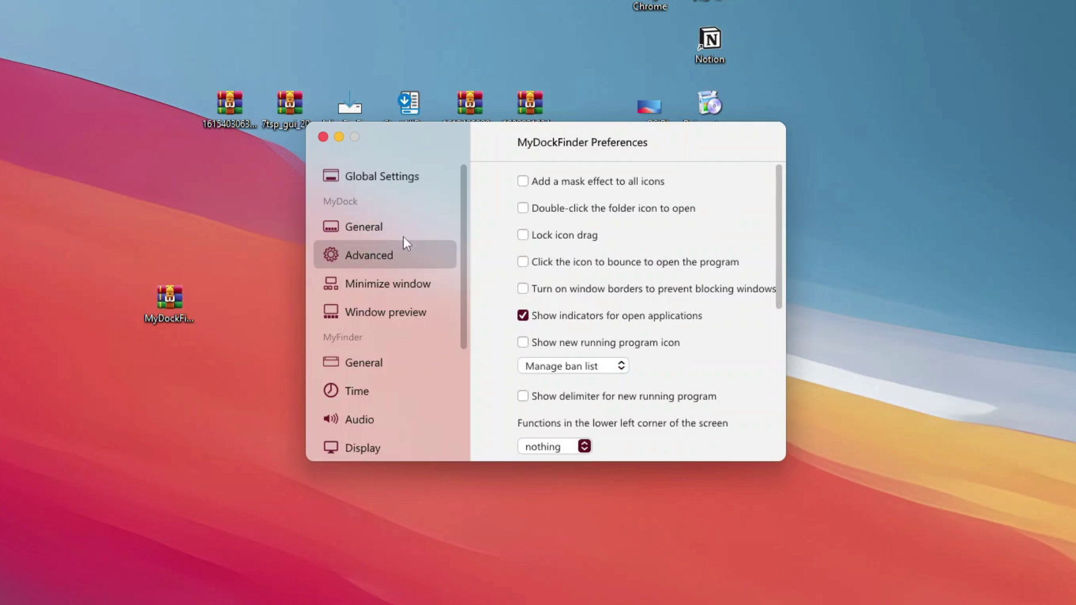
click(524, 210)
scroll(564, 347, down, 8)
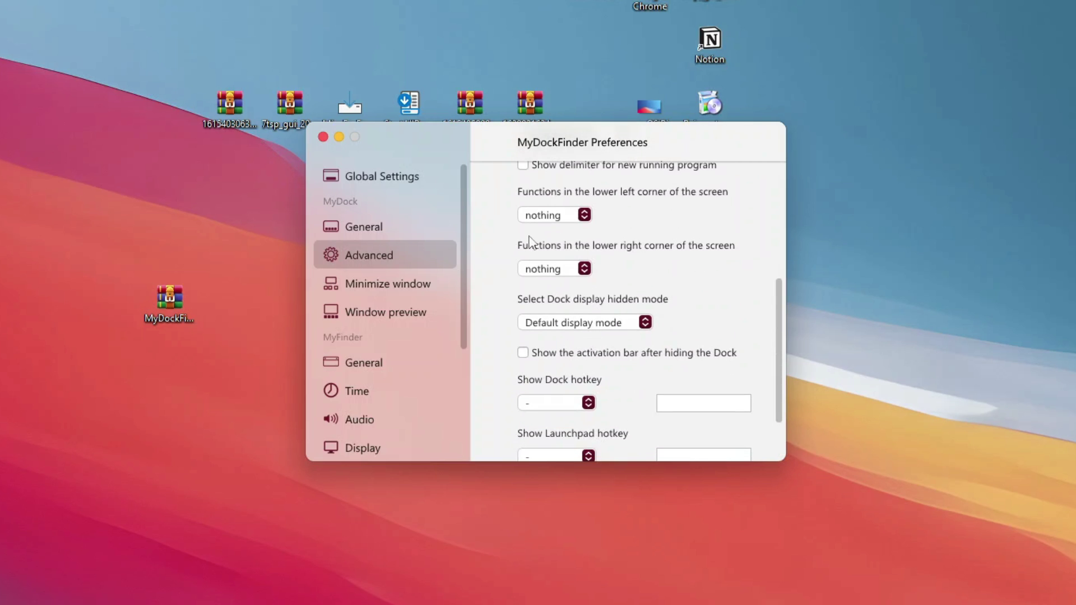
click(548, 271)
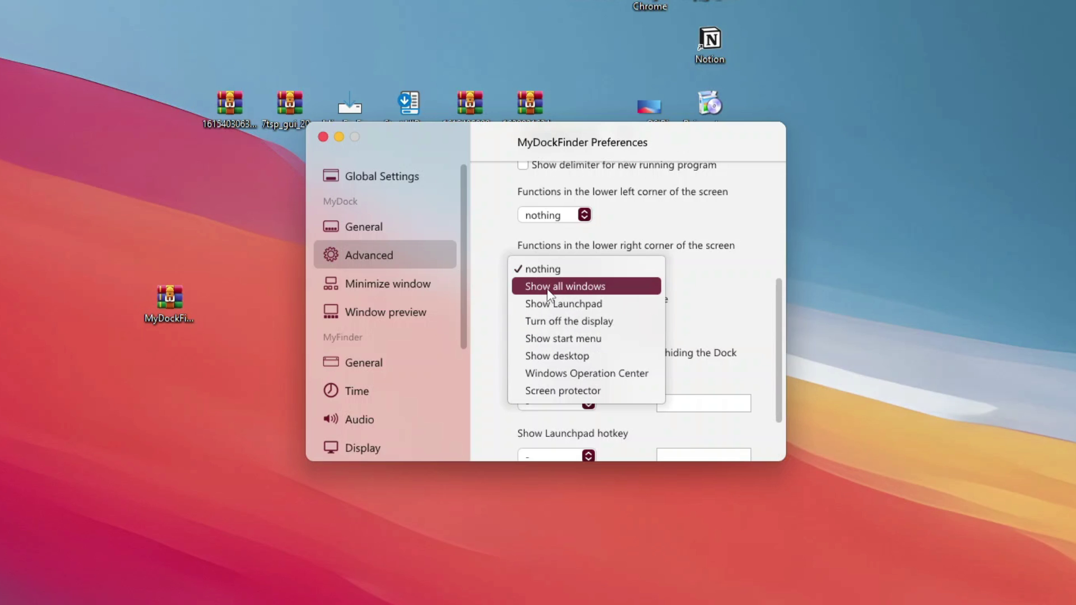
click(547, 288)
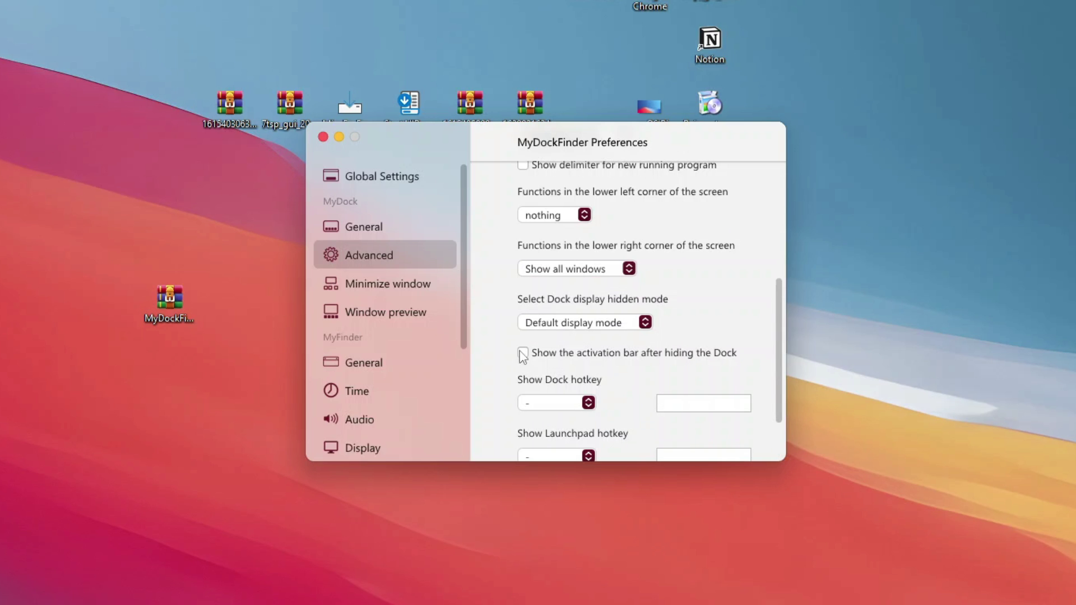
scroll(523, 359, down, 3)
Examine the Minimize window, Window preview, MyFinder General and Time settings, then close the MyDockFinder preferences
click(418, 284)
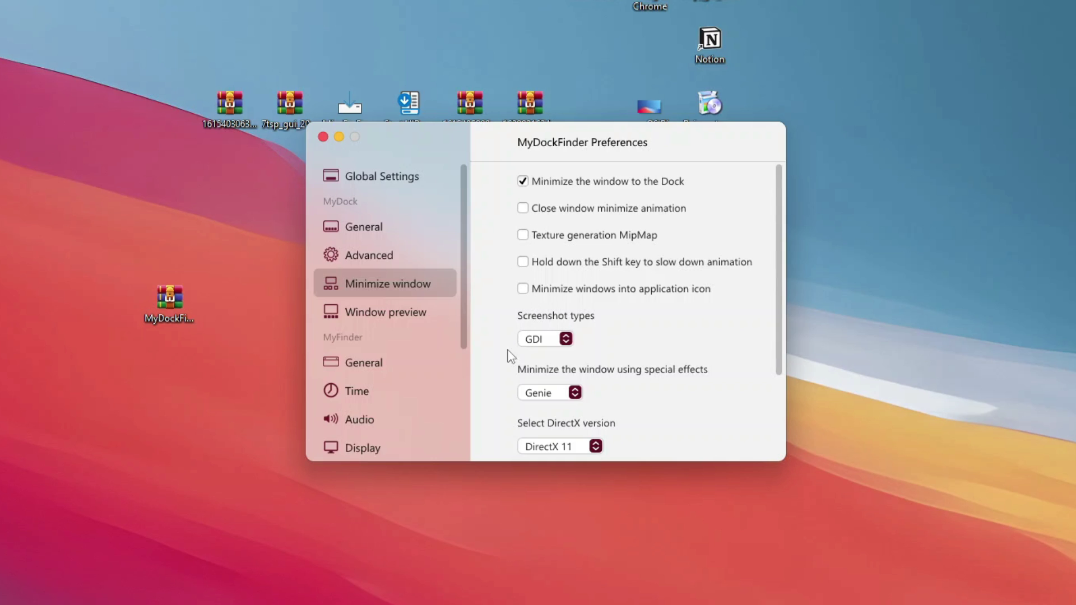
click(393, 302)
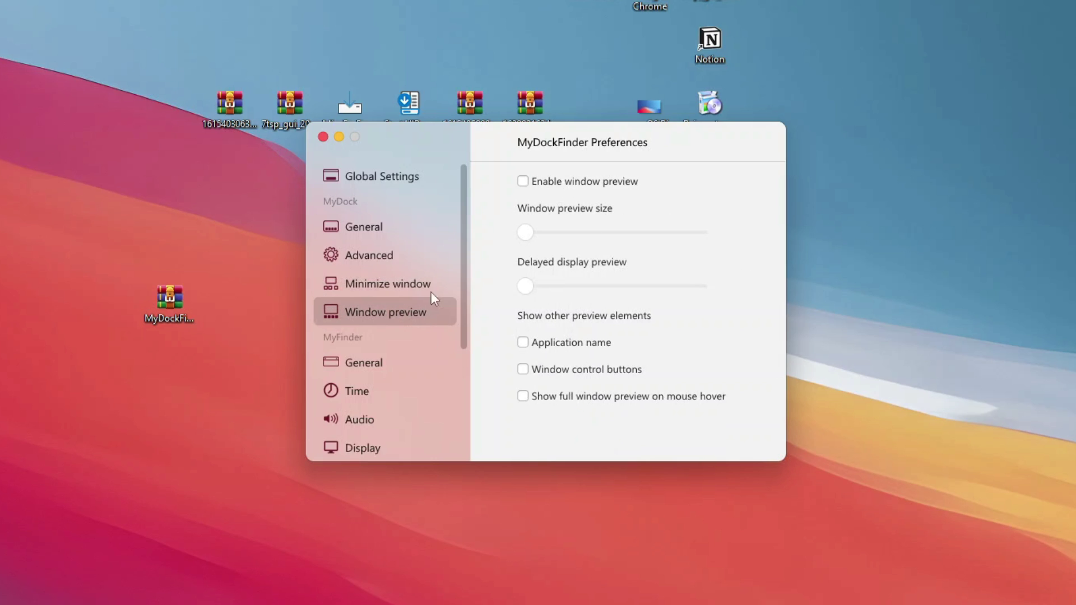
scroll(399, 364, down, 5)
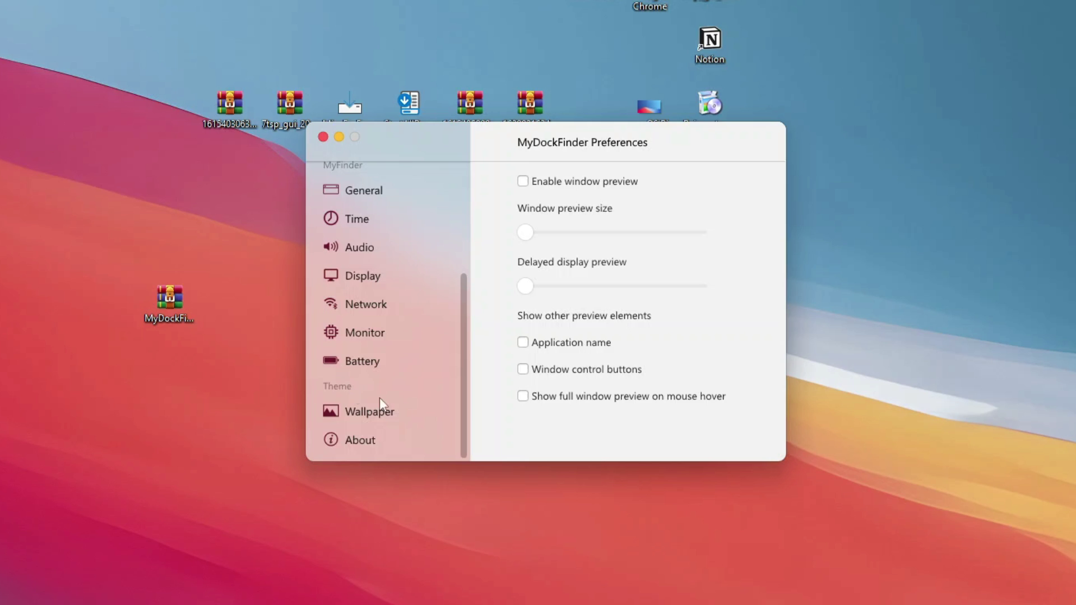
scroll(419, 306, up, 5)
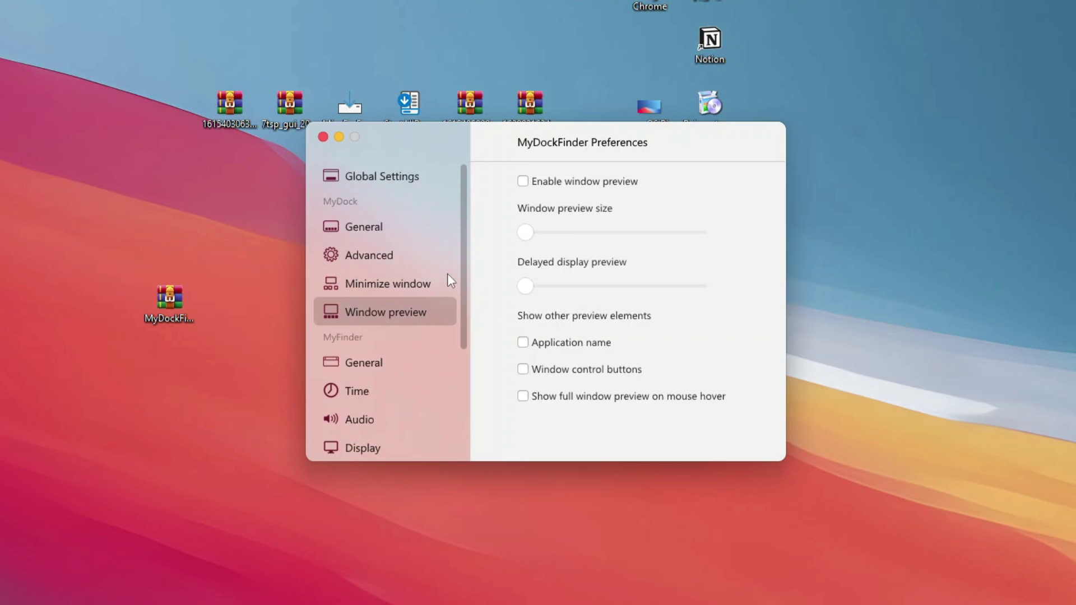
click(524, 182)
click(523, 184)
click(362, 371)
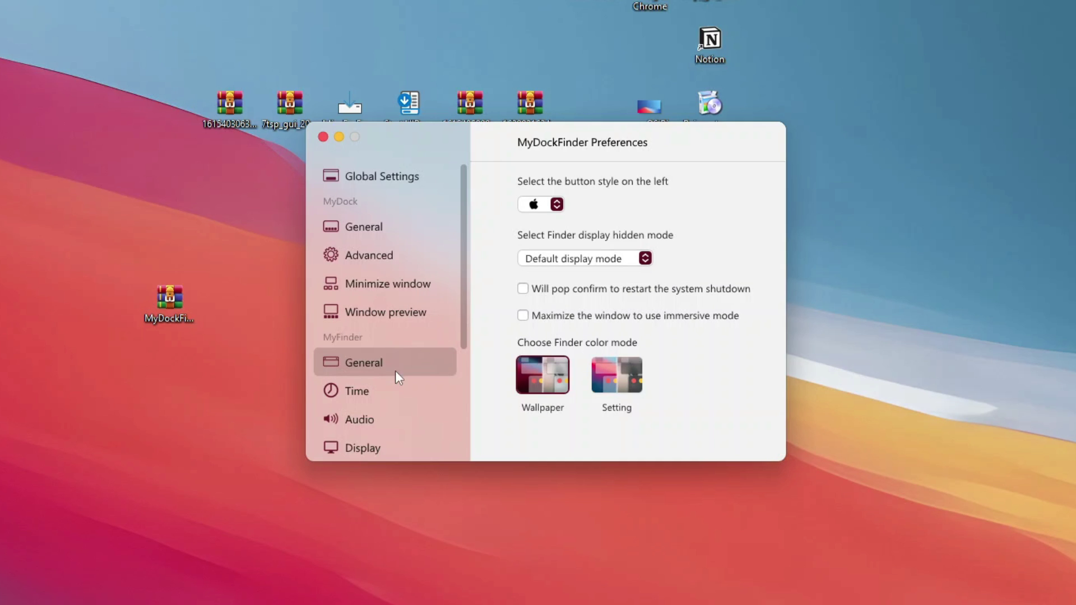
click(403, 395)
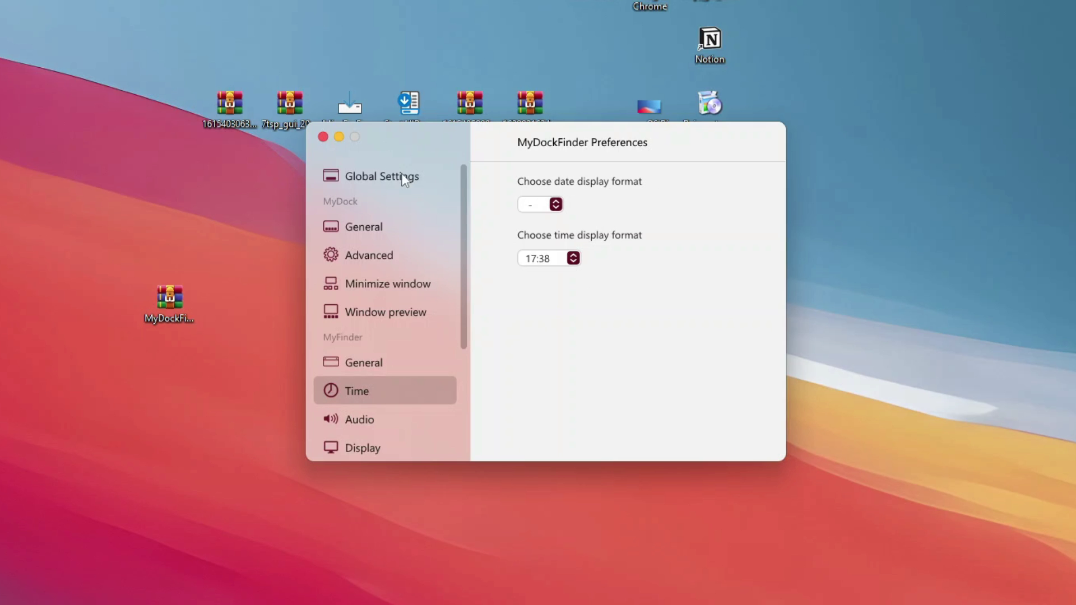
click(323, 137)
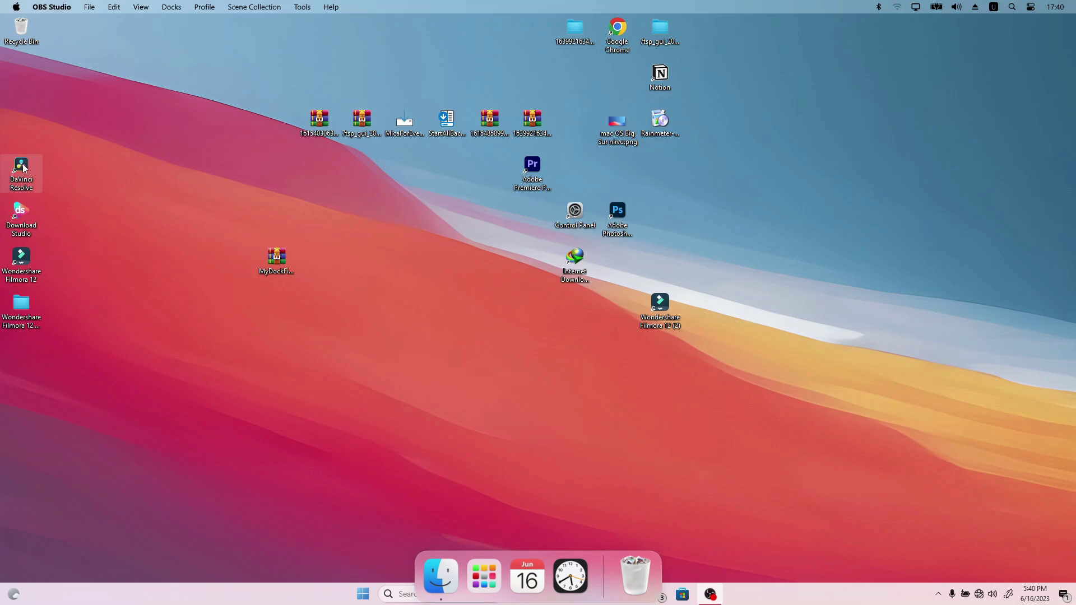
Add DaVinci Resolve, Wondershare Filmora 12, Google Chrome, Adobe Premiere Pro, Internet Download Manager, Adobe Photoshop and Notion from the desktop to the dock
drag(24, 168, 591, 574)
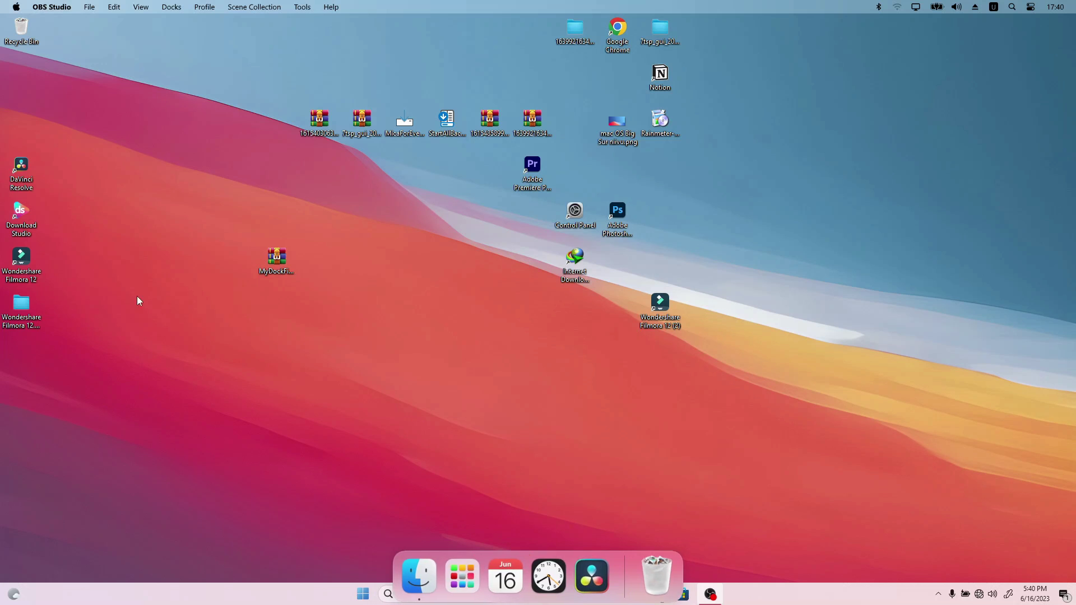
drag(21, 258, 625, 583)
drag(614, 42, 645, 578)
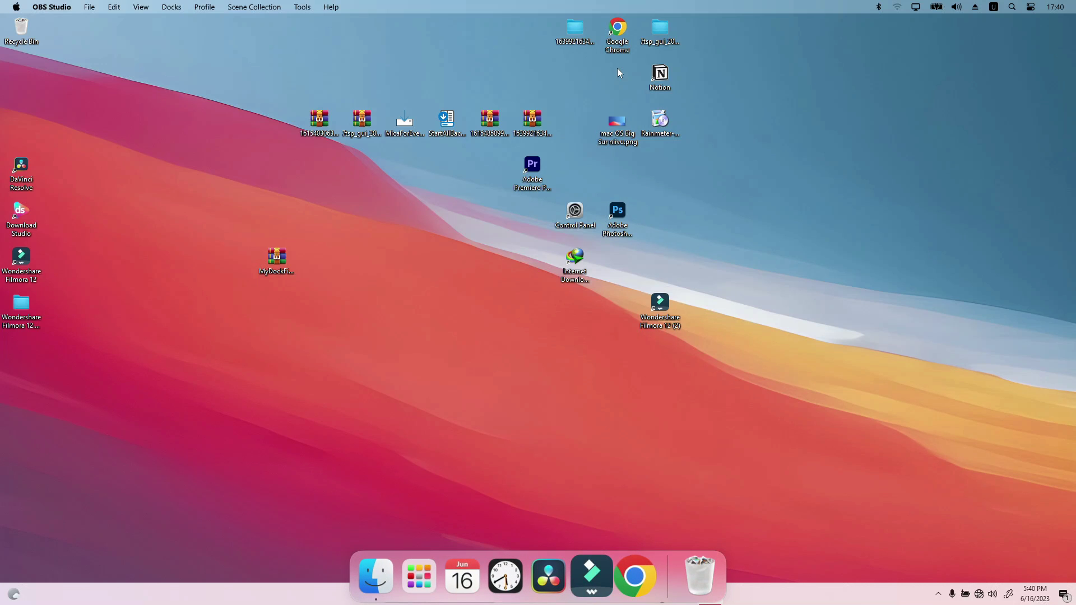
drag(539, 169, 665, 583)
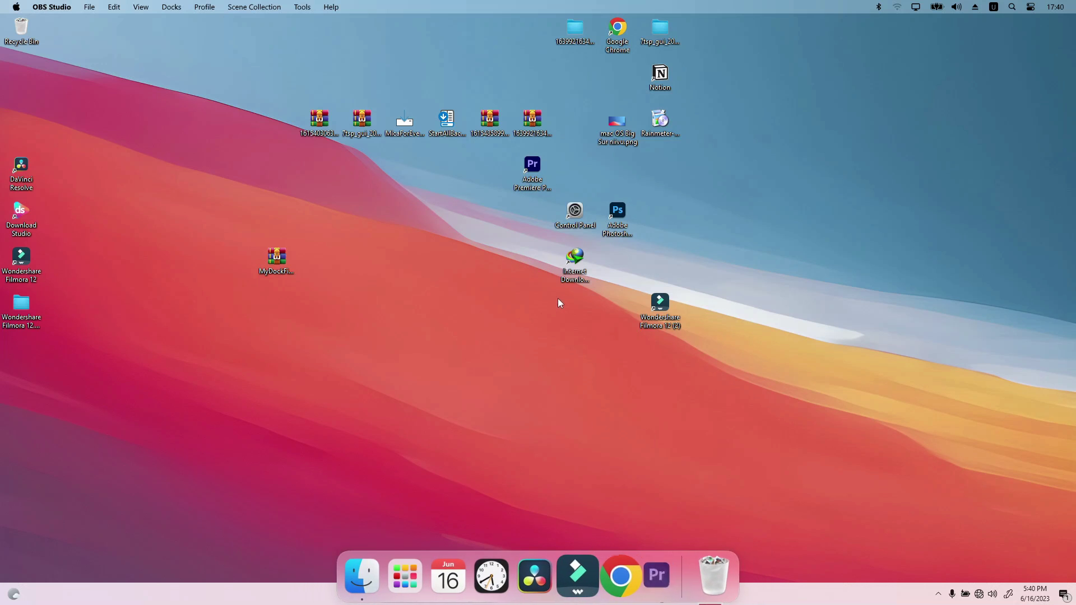
drag(571, 270, 643, 353)
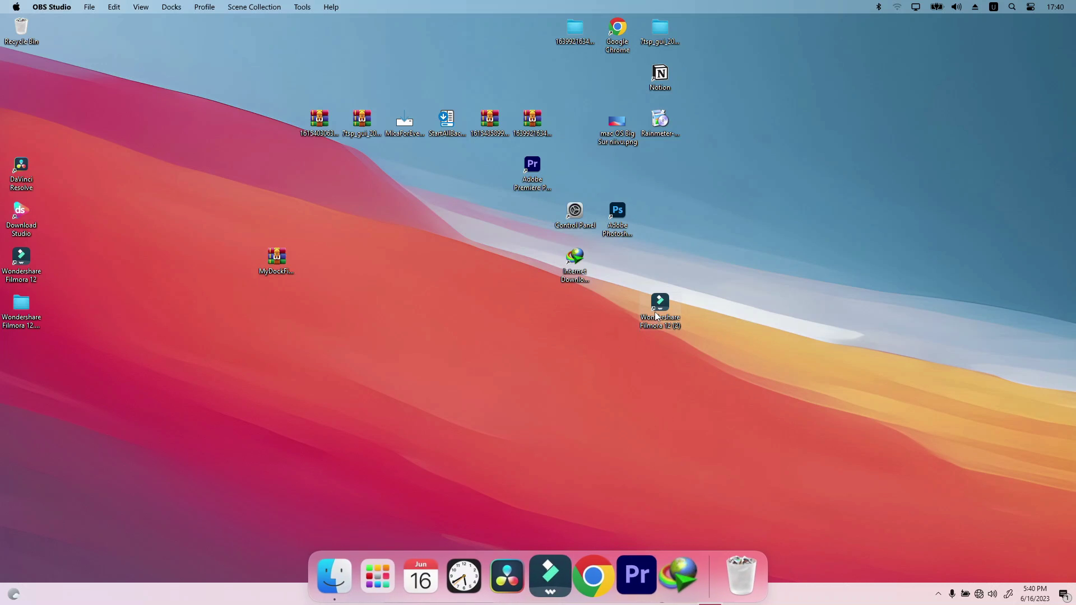
drag(629, 220, 697, 565)
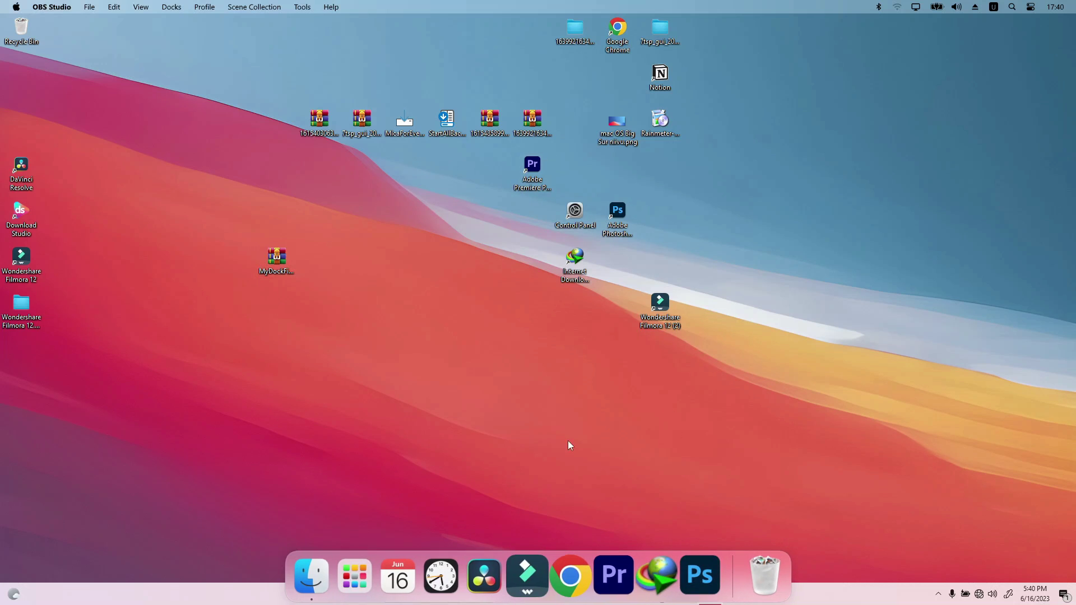
drag(666, 72, 739, 568)
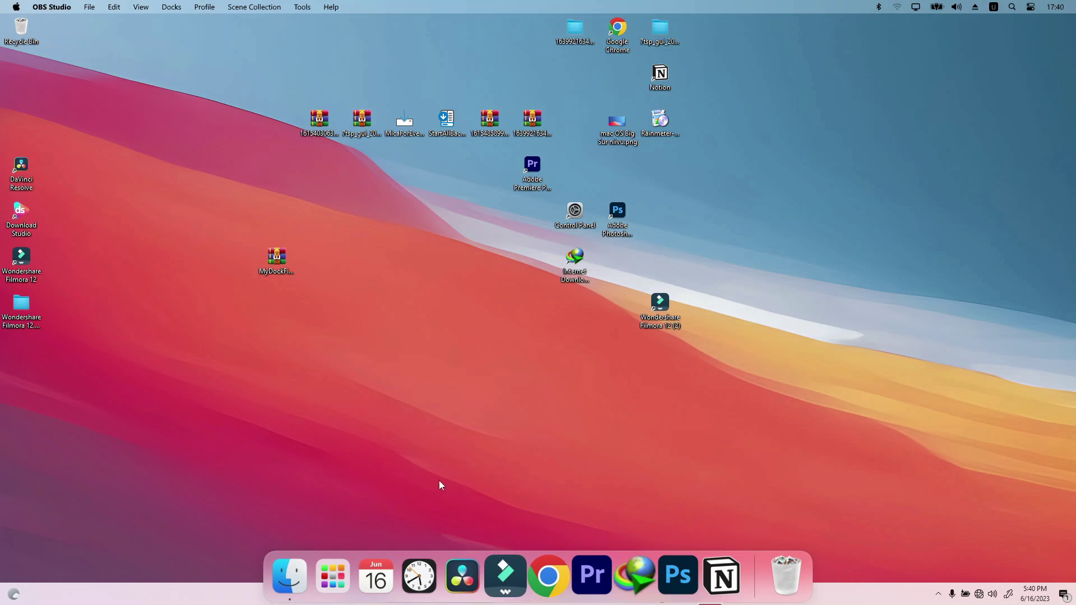
Test the dock with a Finder window: open it, minimize it to the dock, restore it and close it
click(287, 572)
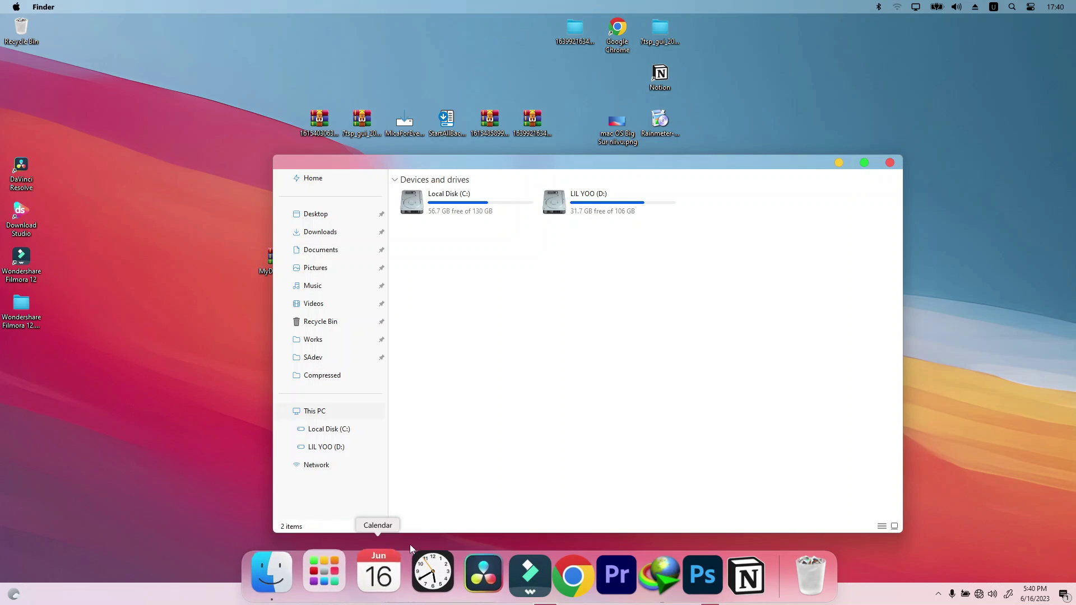
drag(614, 168, 583, 108)
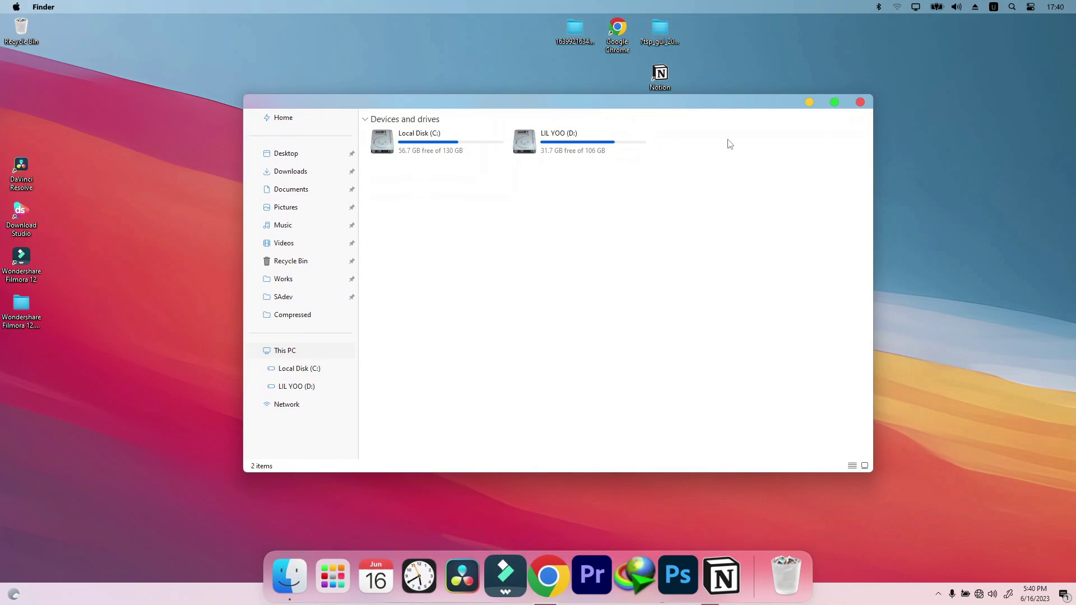
click(809, 102)
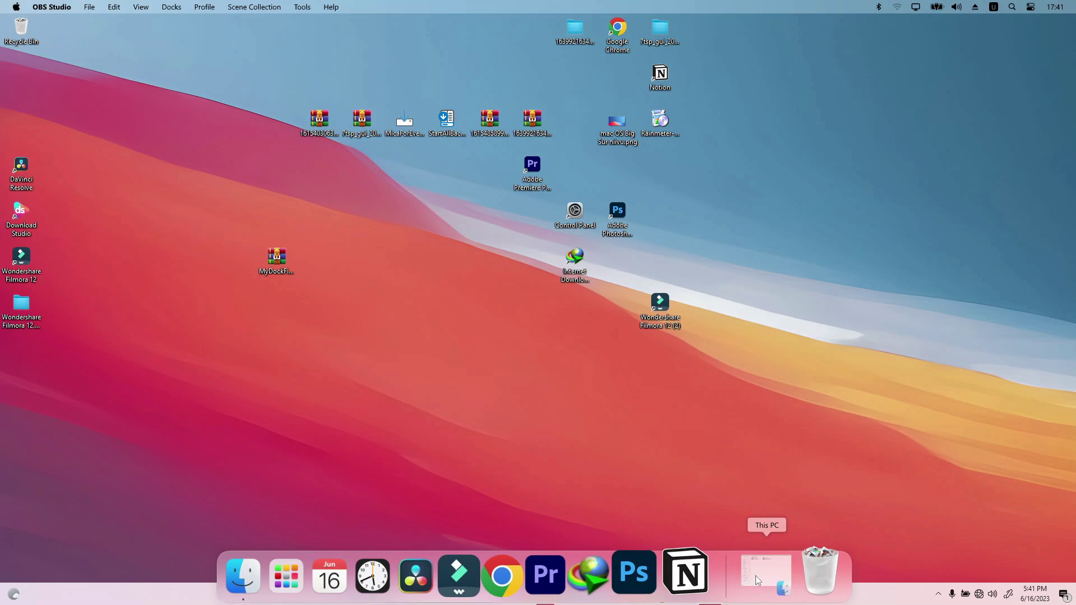
click(756, 576)
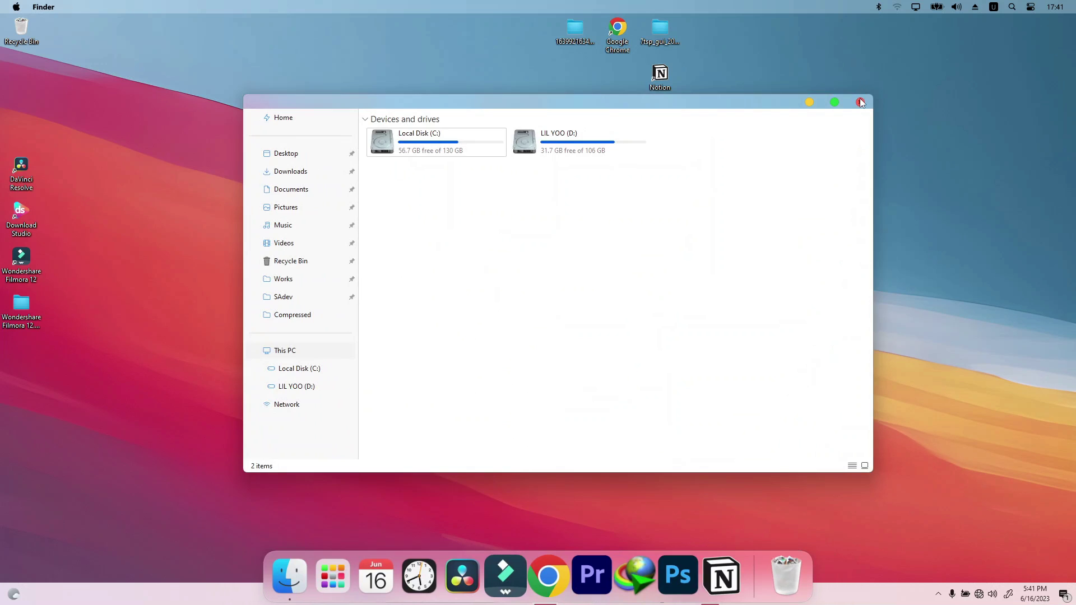
click(861, 103)
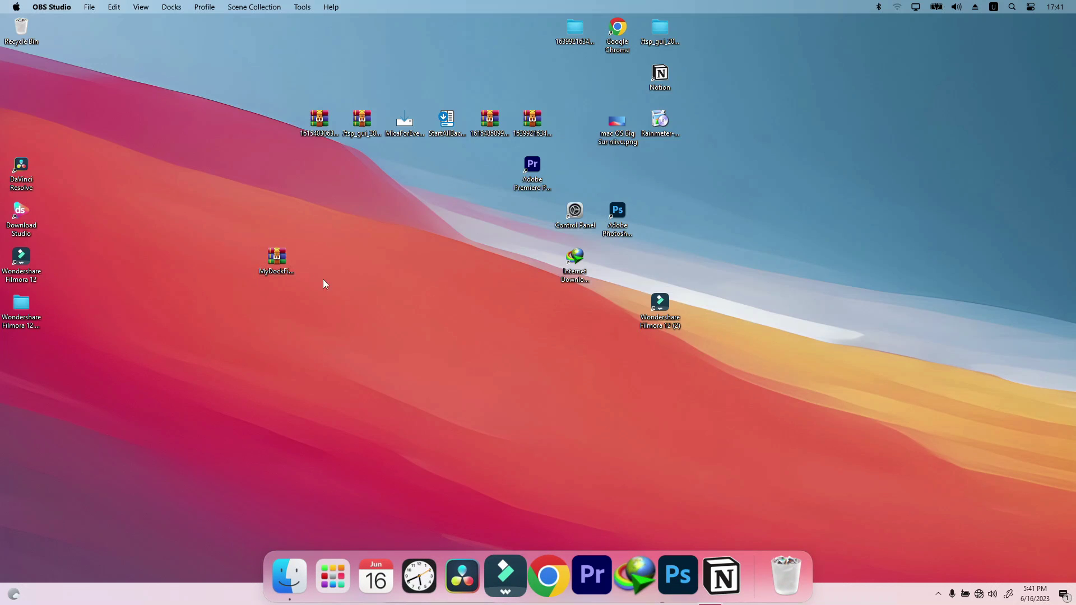
Move the Rainmeter installer to an empty area of the desktop below the MyDockFinder archive
click(493, 122)
click(528, 120)
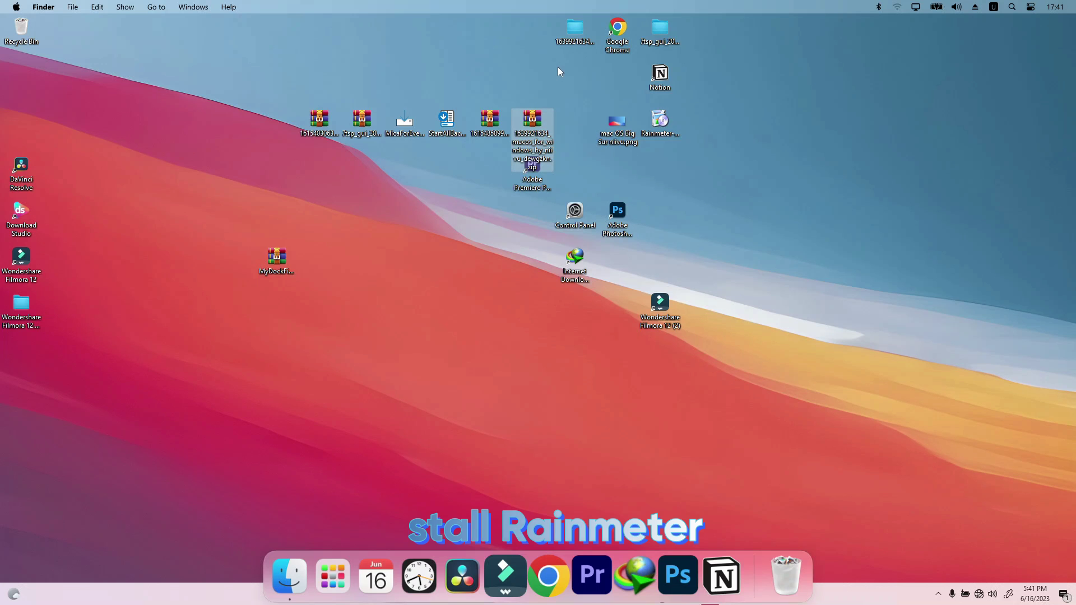
drag(661, 121, 365, 350)
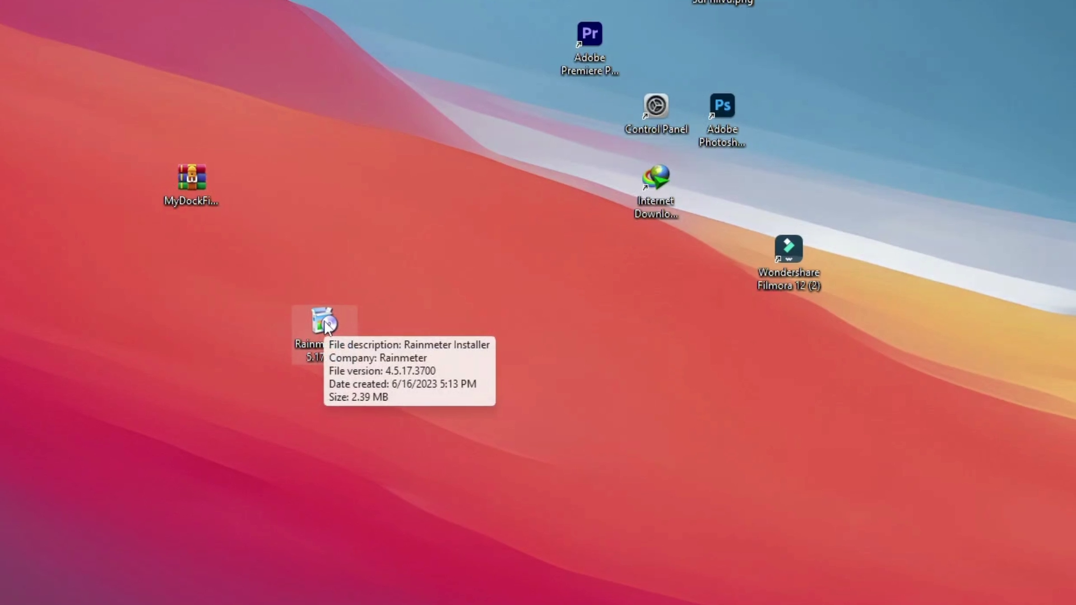
Install Rainmeter in English with the standard installation, the 64-bit version and launch on startup, and finish the setup
double_click(340, 316)
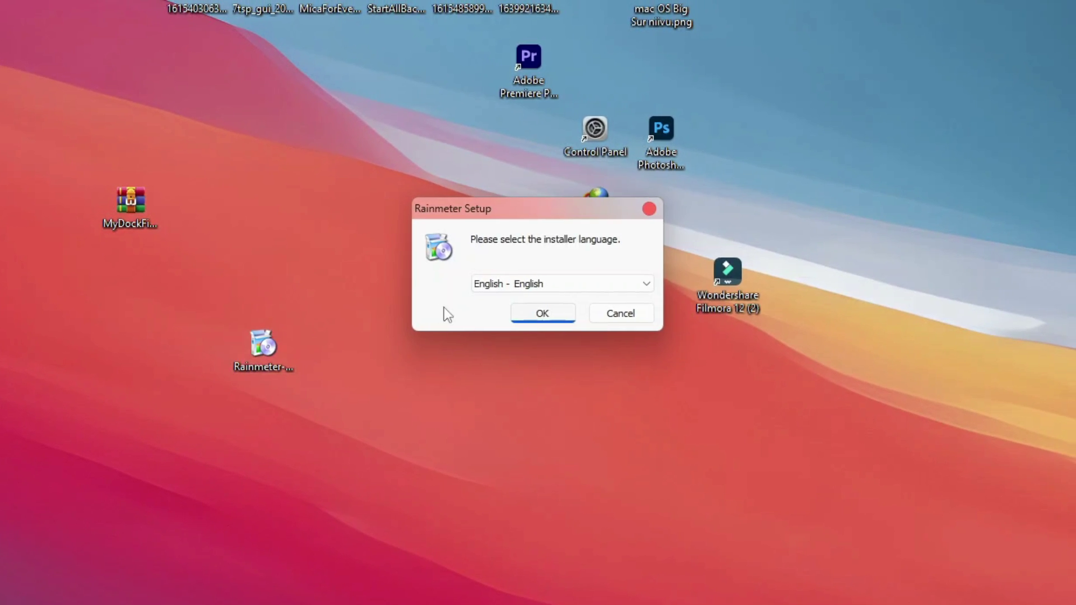
click(544, 313)
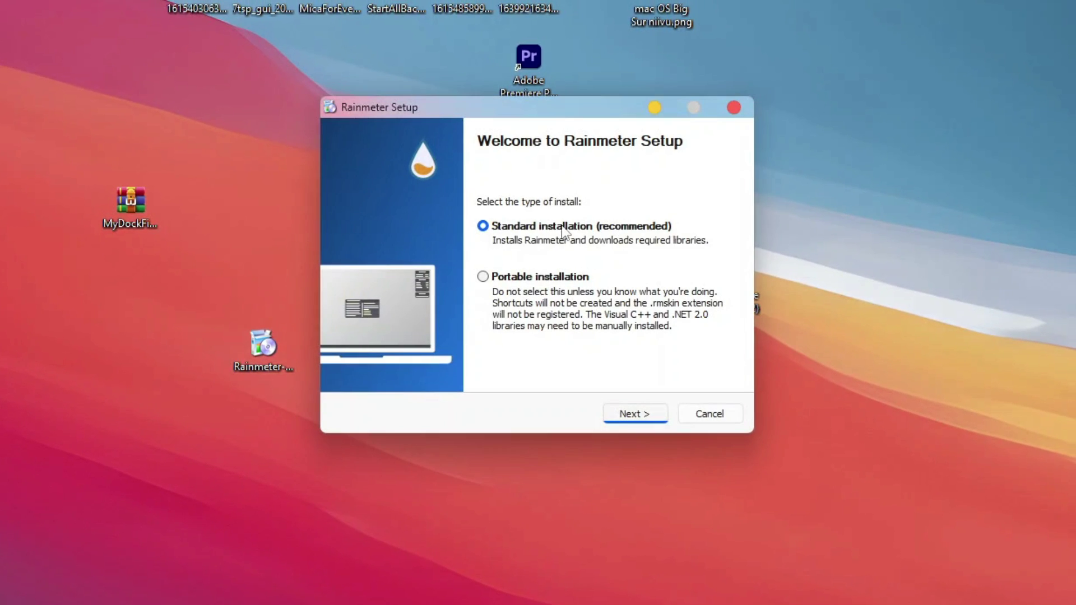
click(644, 416)
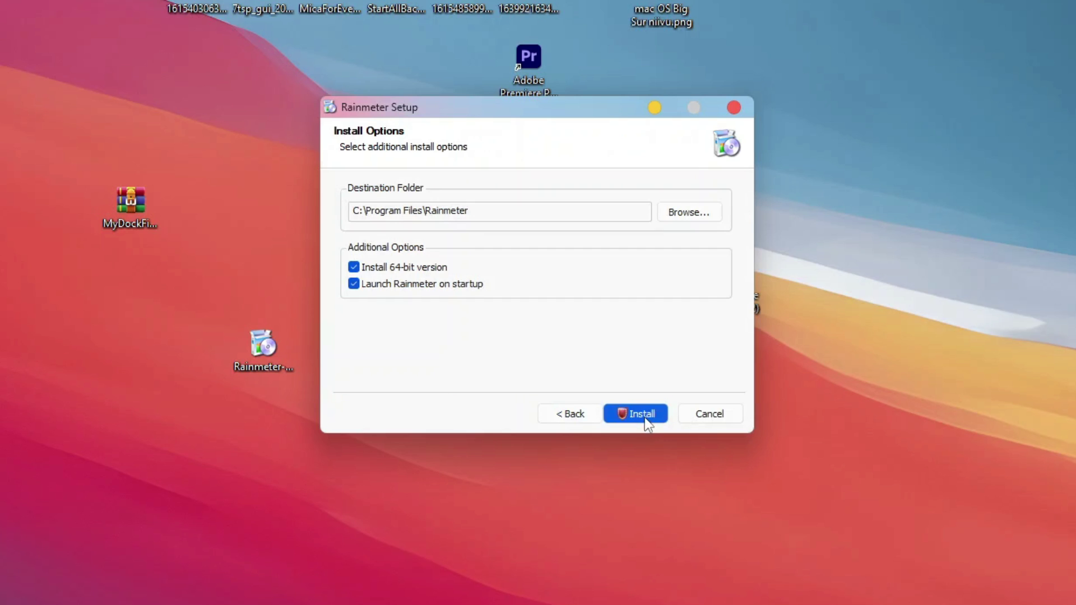
click(652, 414)
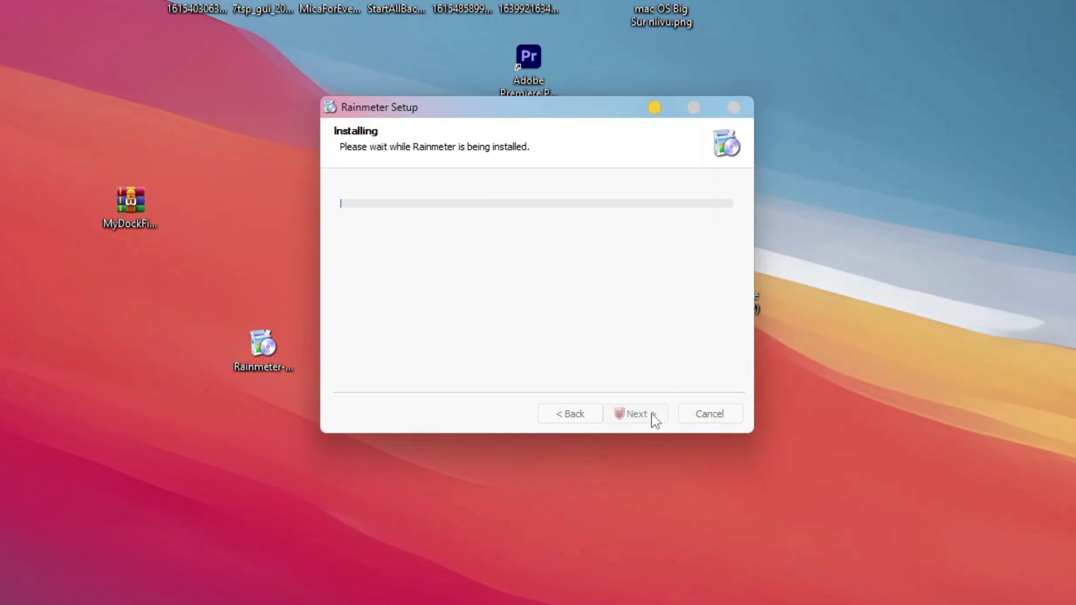
click(644, 408)
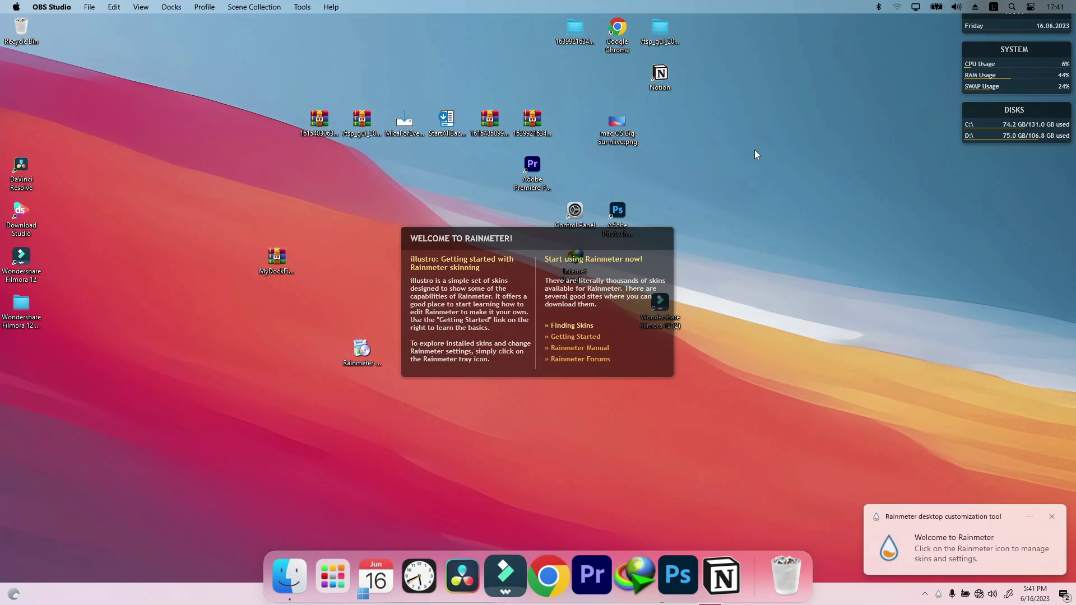
Unload the default illustro Welcome, Disks, System and Clock skins from the desktop
right_click(533, 330)
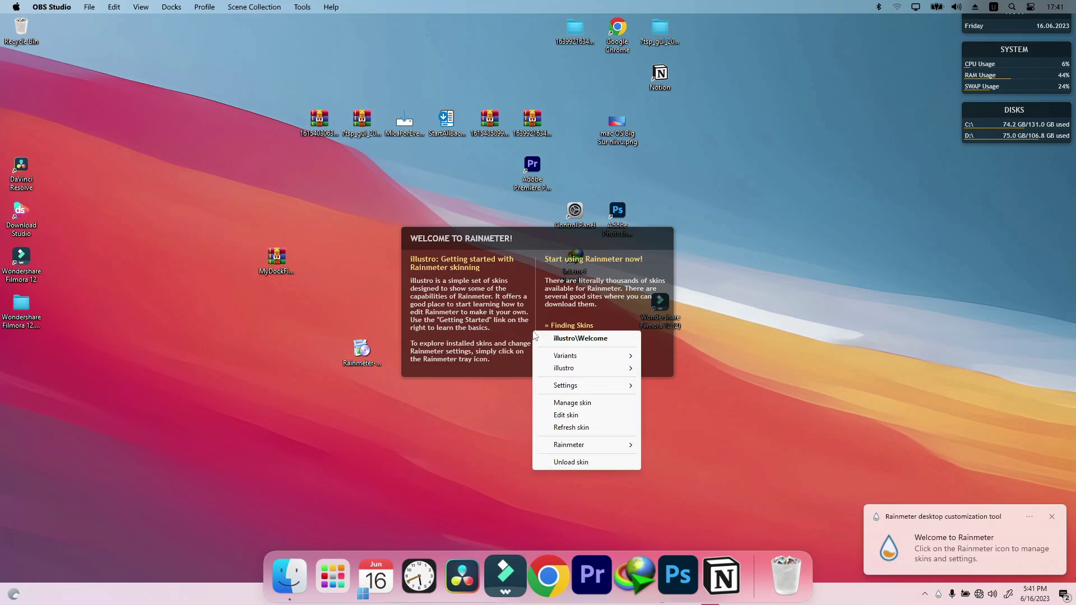
click(587, 462)
right_click(1031, 141)
click(1023, 268)
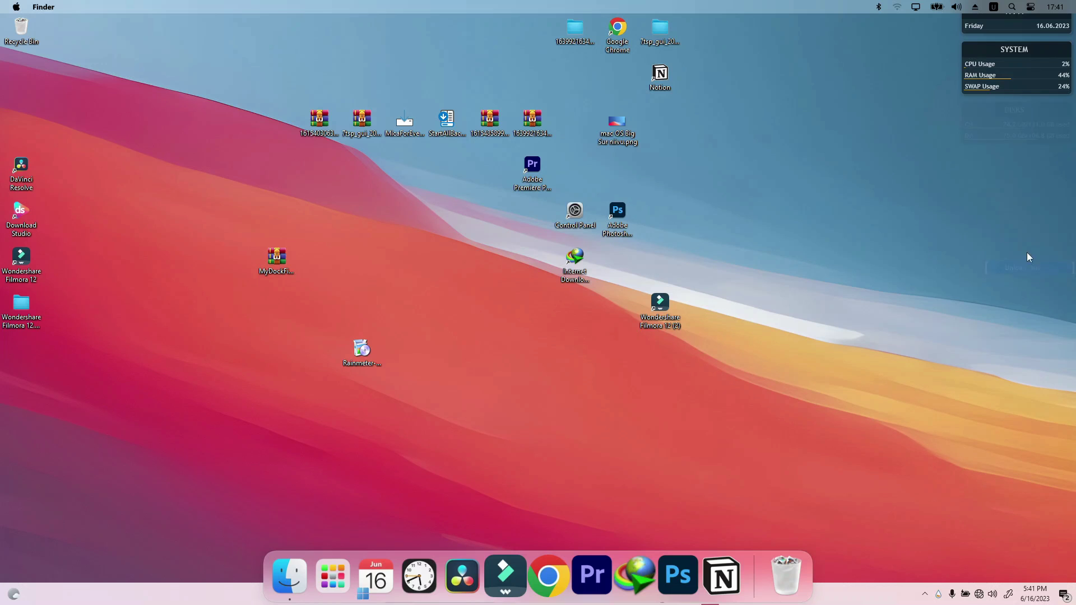
right_click(1020, 53)
click(1017, 182)
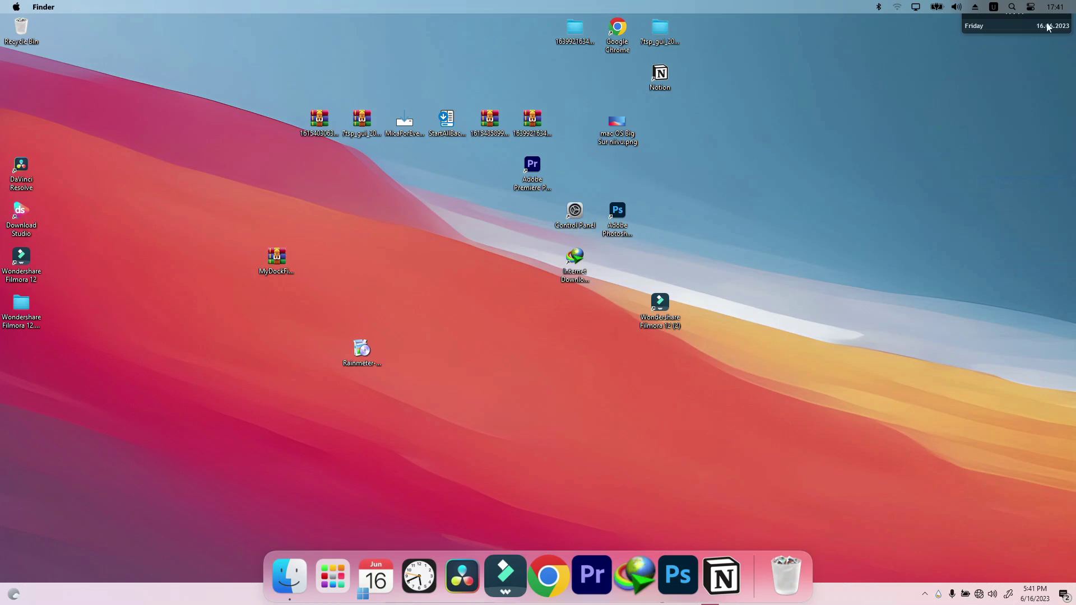
right_click(1033, 27)
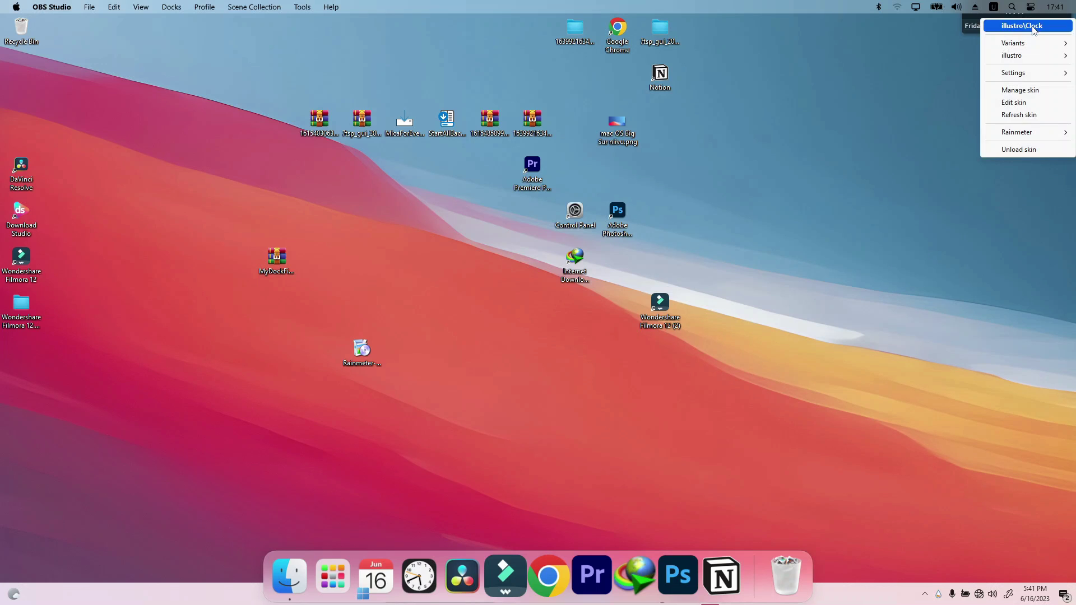
click(1023, 149)
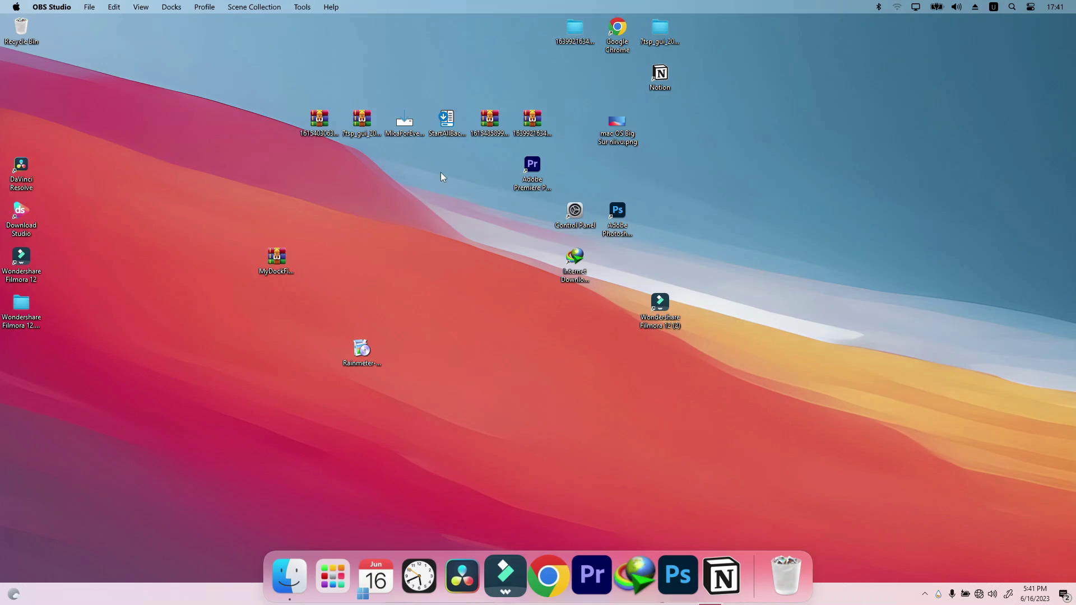
Place the Big Sur beta 3 for Rainmeter archive beside the Rainmeter installer, extract it to its own folder and put that folder beside the archive
click(331, 123)
drag(321, 122, 420, 339)
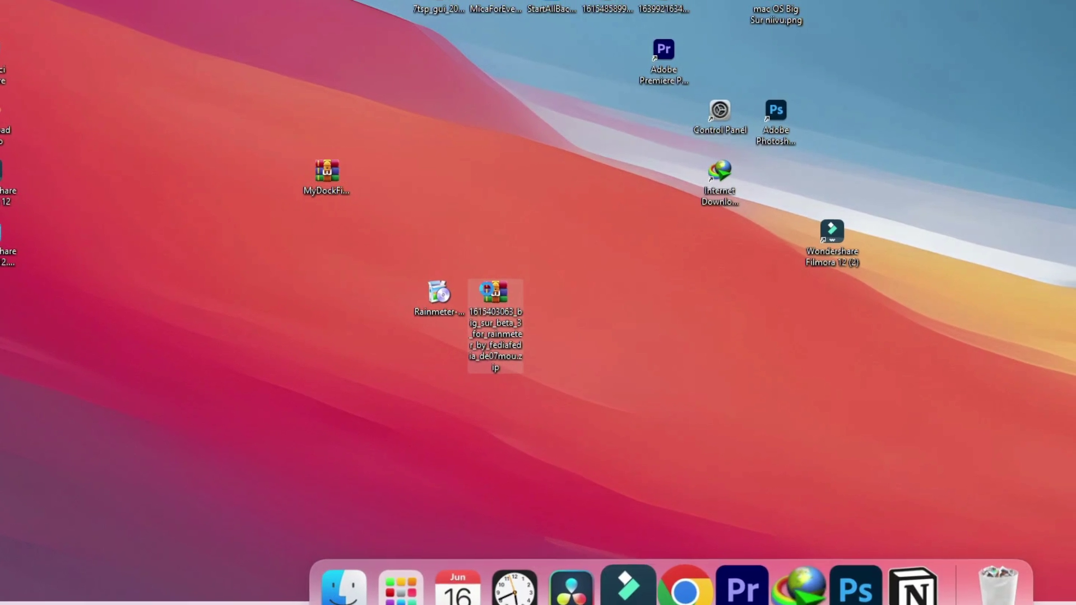
right_click(399, 350)
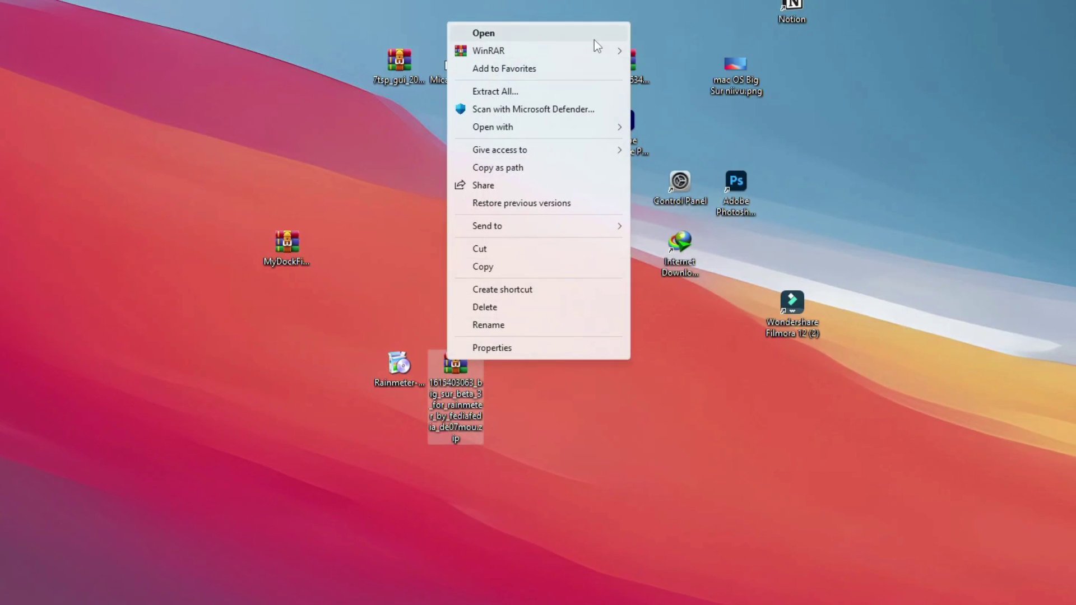
mouse_move(599, 50)
click(685, 87)
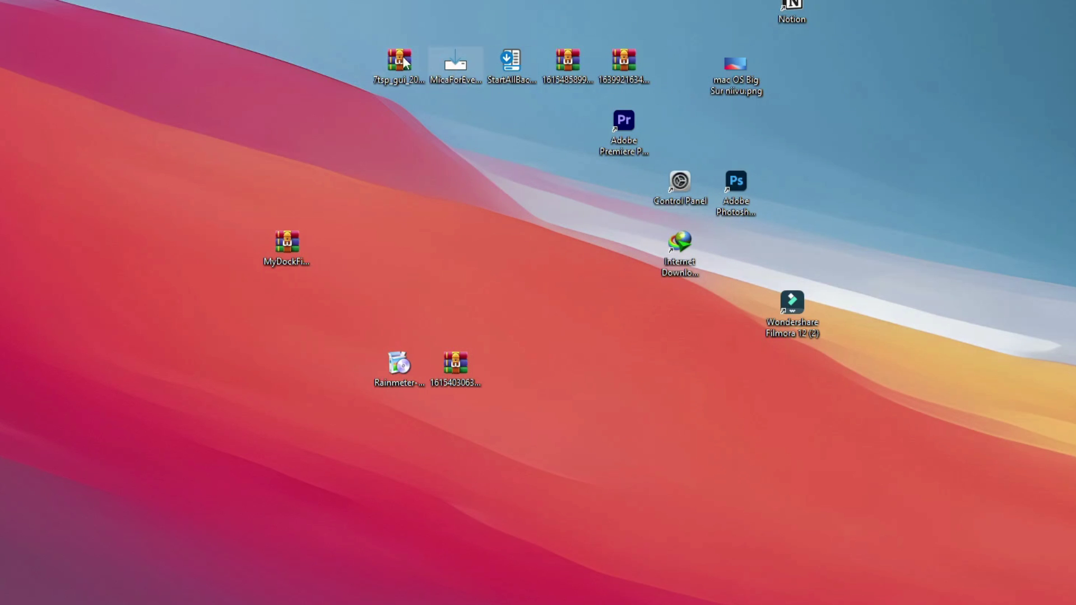
drag(141, 48, 489, 212)
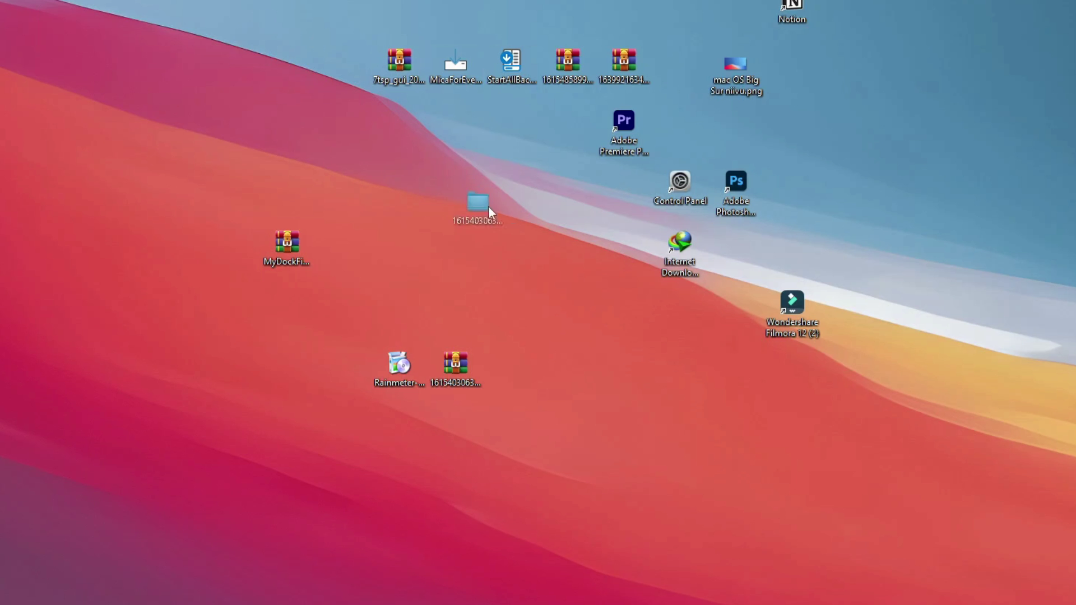
drag(540, 358, 544, 365)
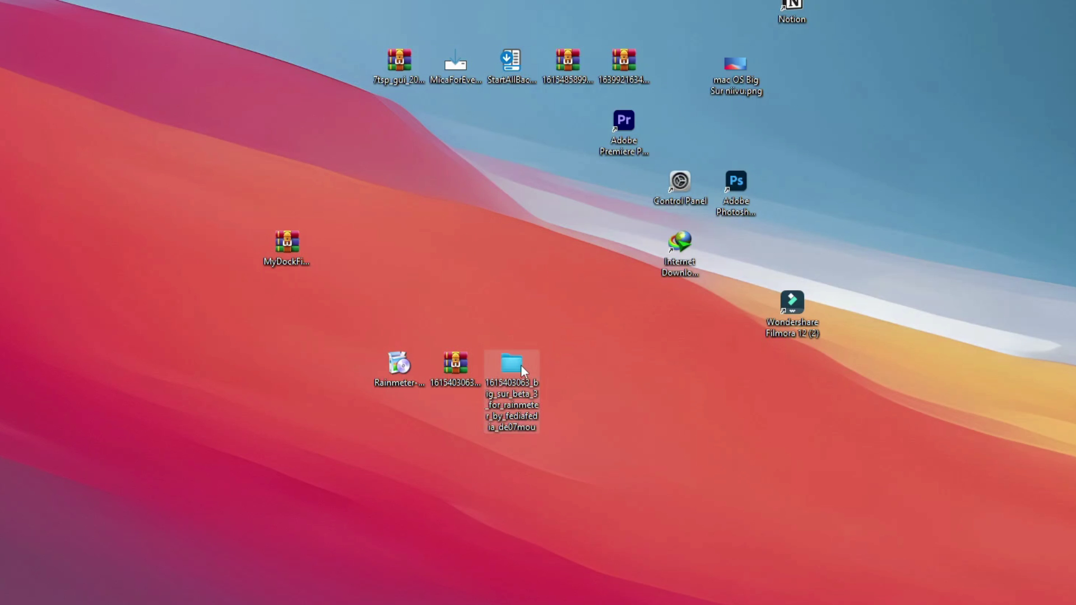
Install BigSur.rmskin from the extracted folder with all its components and the included layout applied
double_click(520, 364)
click(367, 180)
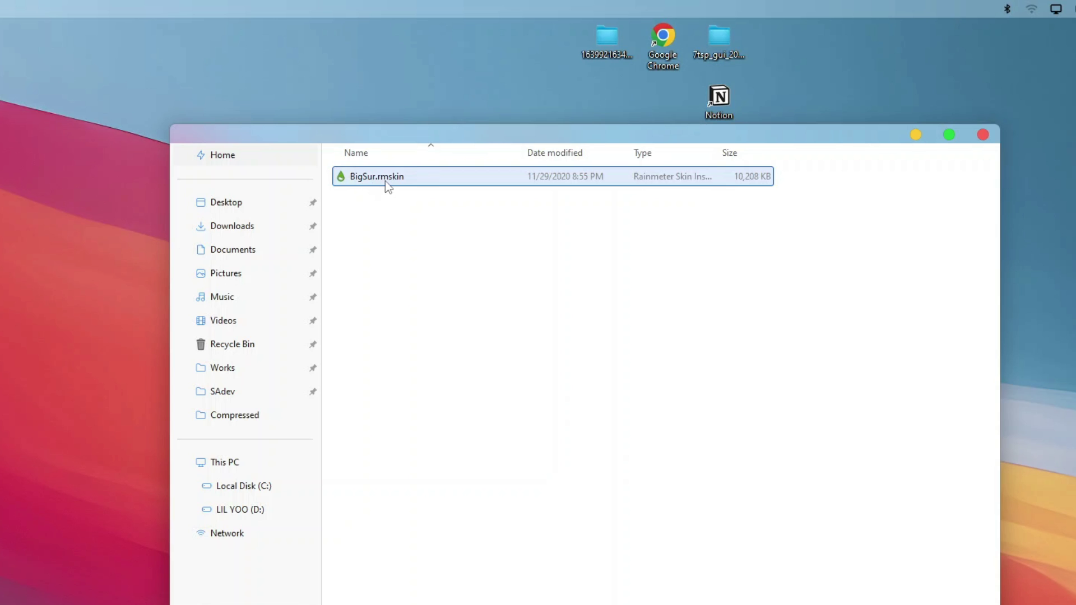
double_click(386, 181)
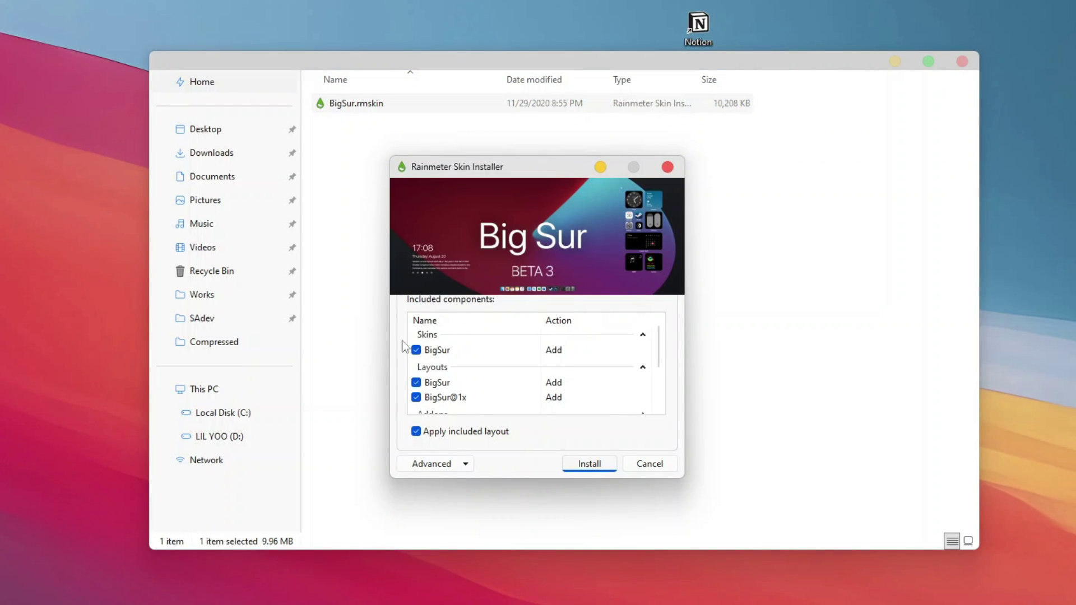
scroll(474, 373, down, 2)
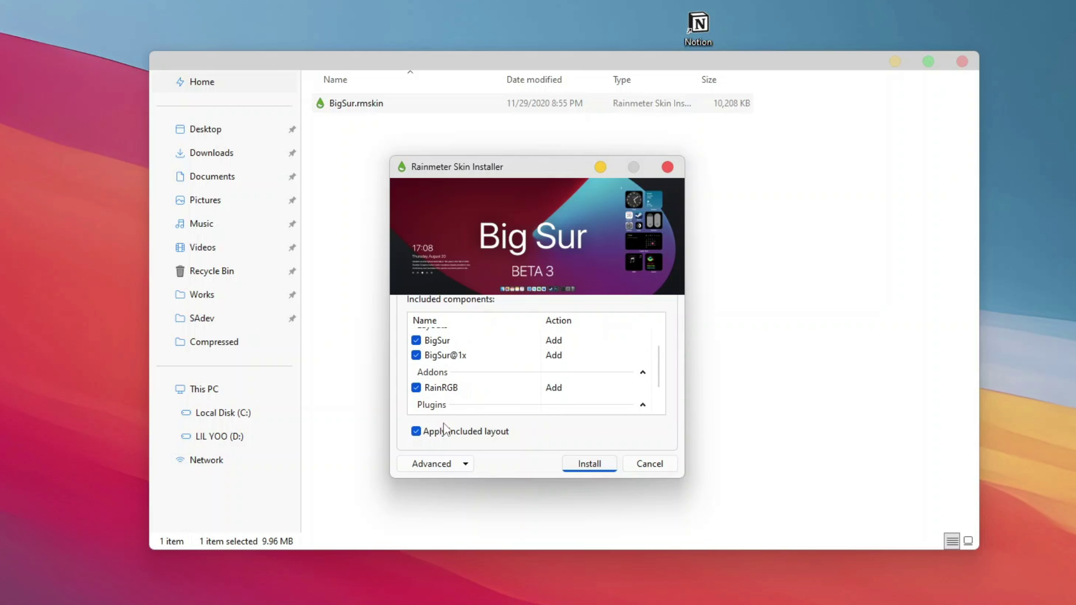
click(583, 471)
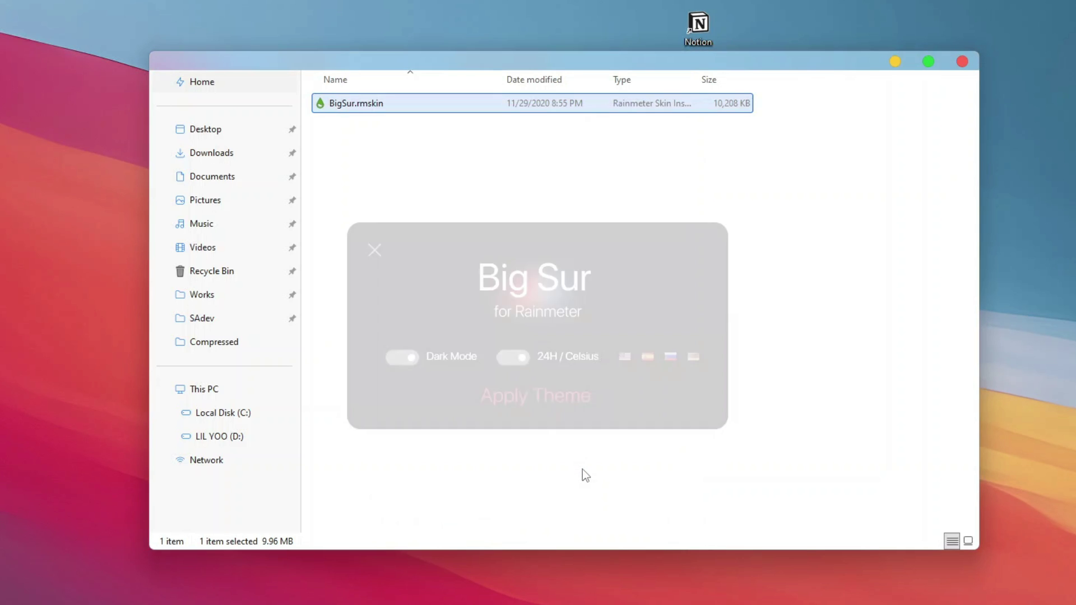
Apply the Big Sur theme with Dark Mode and 24H / Celsius turned off, and close the file window
click(405, 356)
click(406, 357)
click(408, 362)
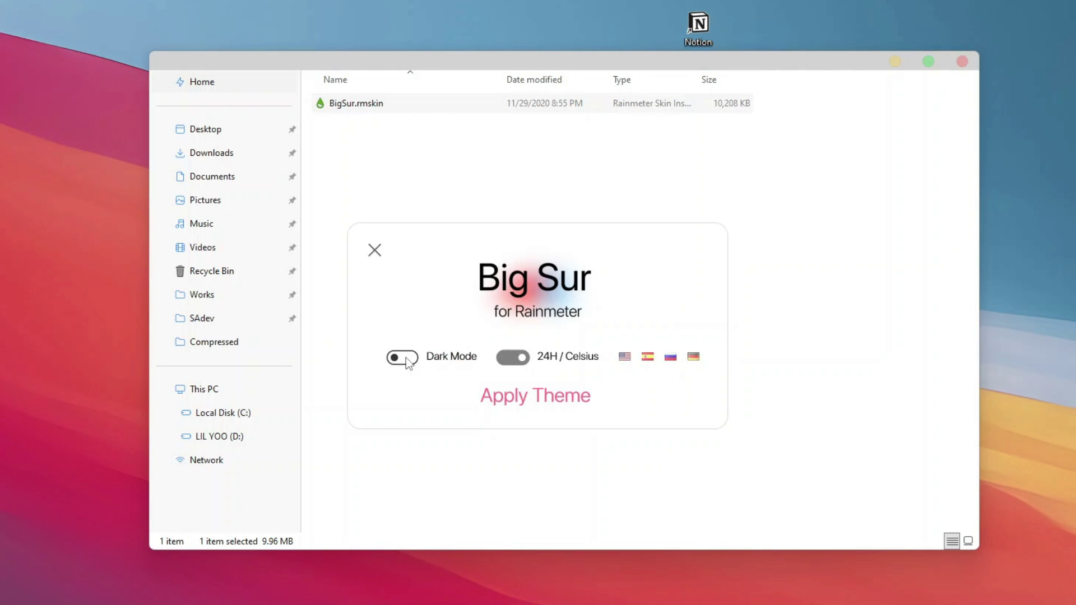
click(519, 361)
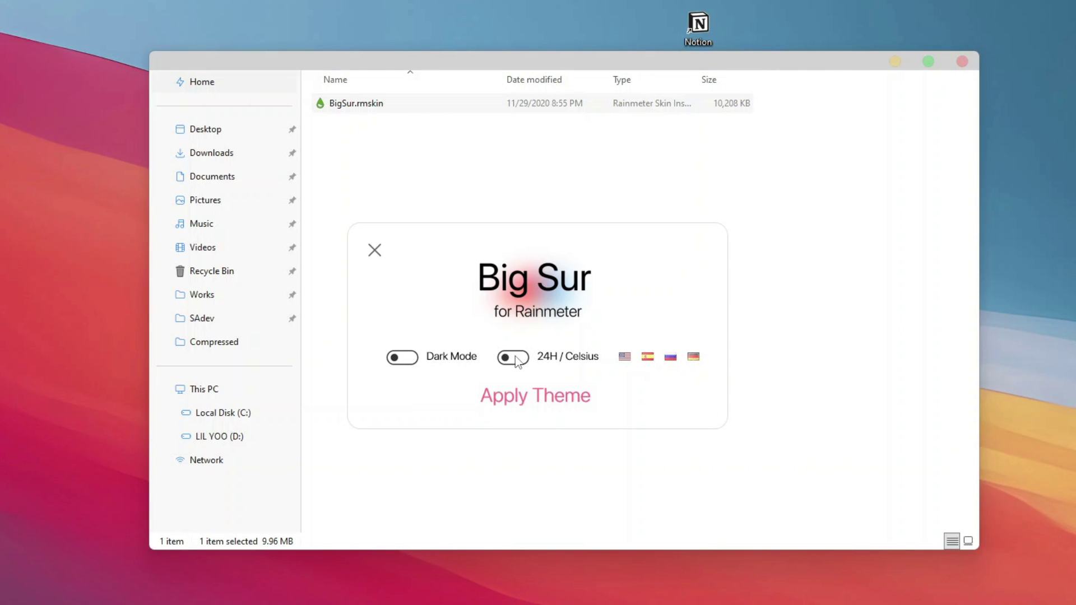
click(525, 397)
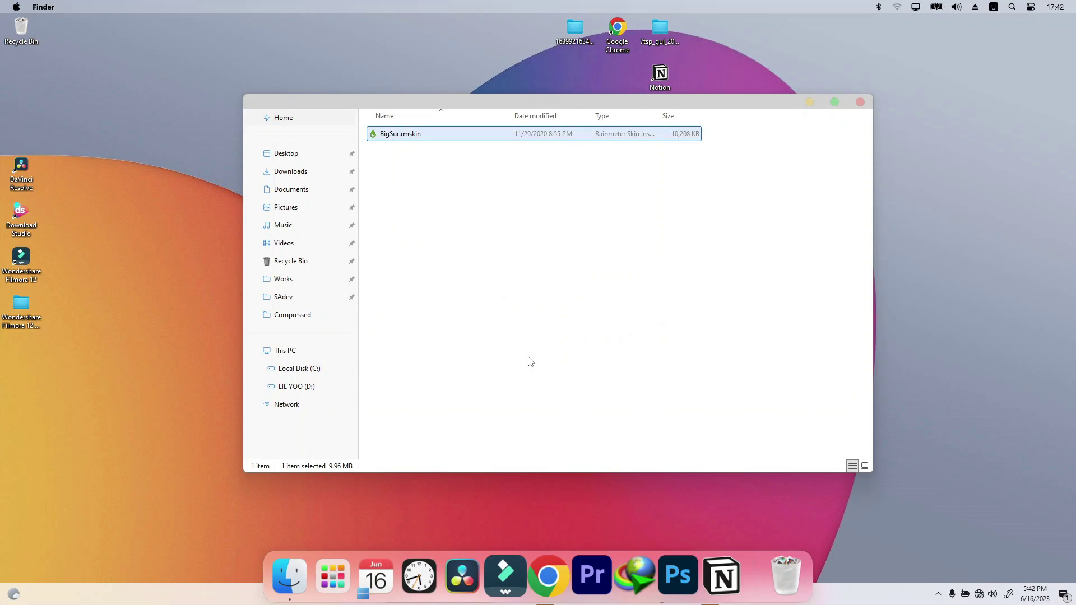
click(860, 102)
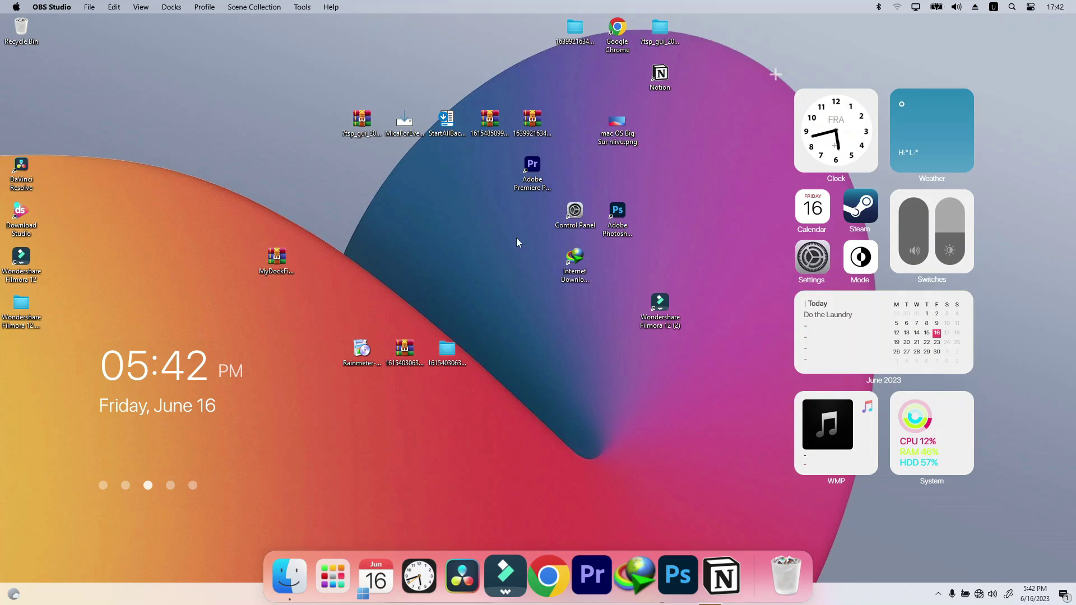
Move the time and date widget to the desktop's lower-left corner and the Weather and Switches widgets toward its right edge
click(609, 345)
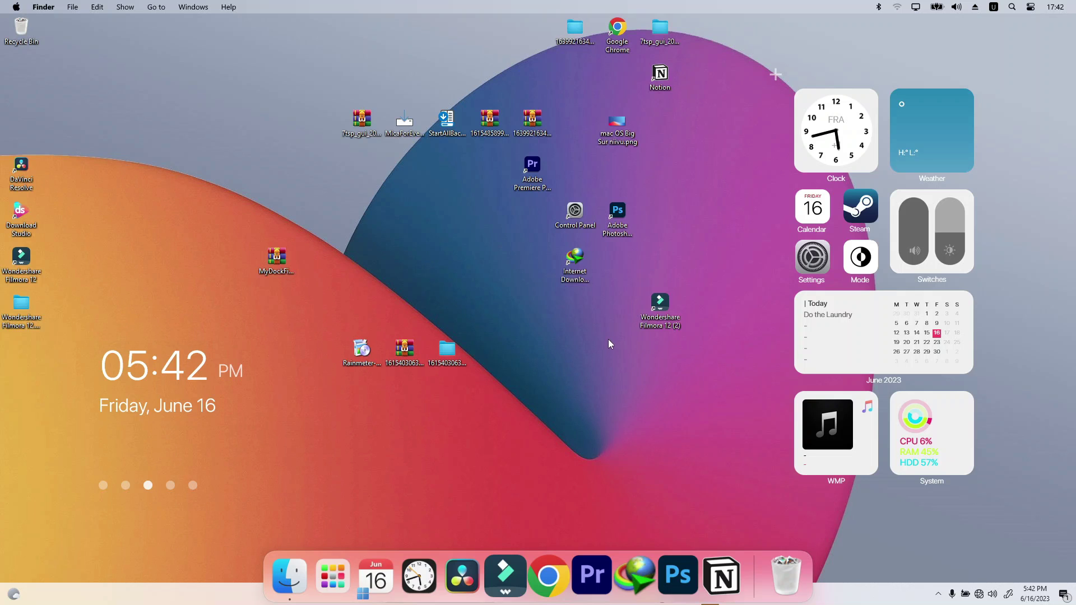
drag(204, 385, 116, 439)
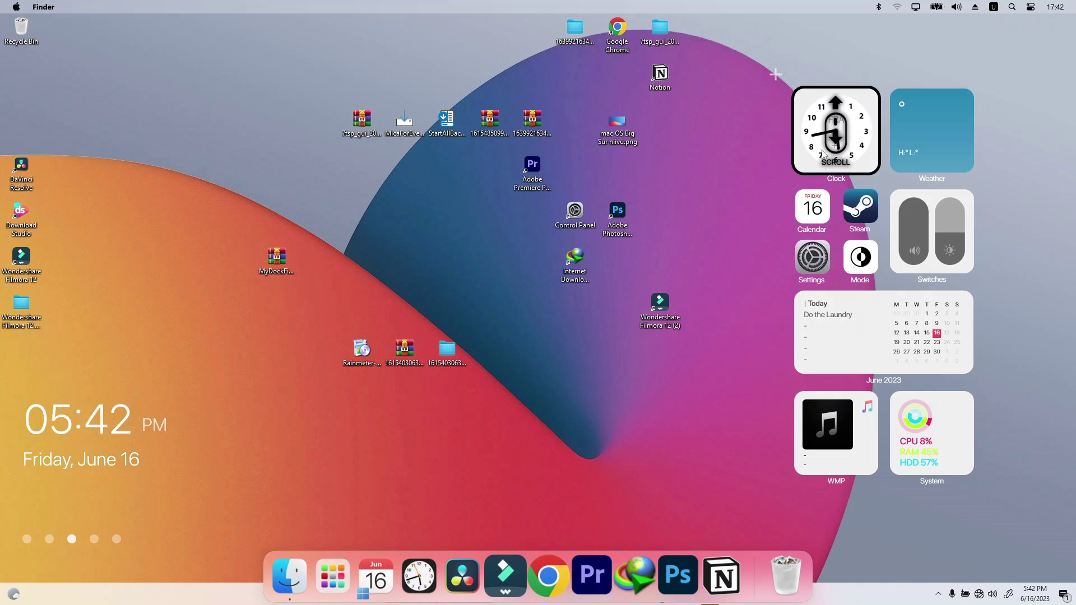
drag(937, 129, 1004, 127)
drag(926, 255, 1003, 255)
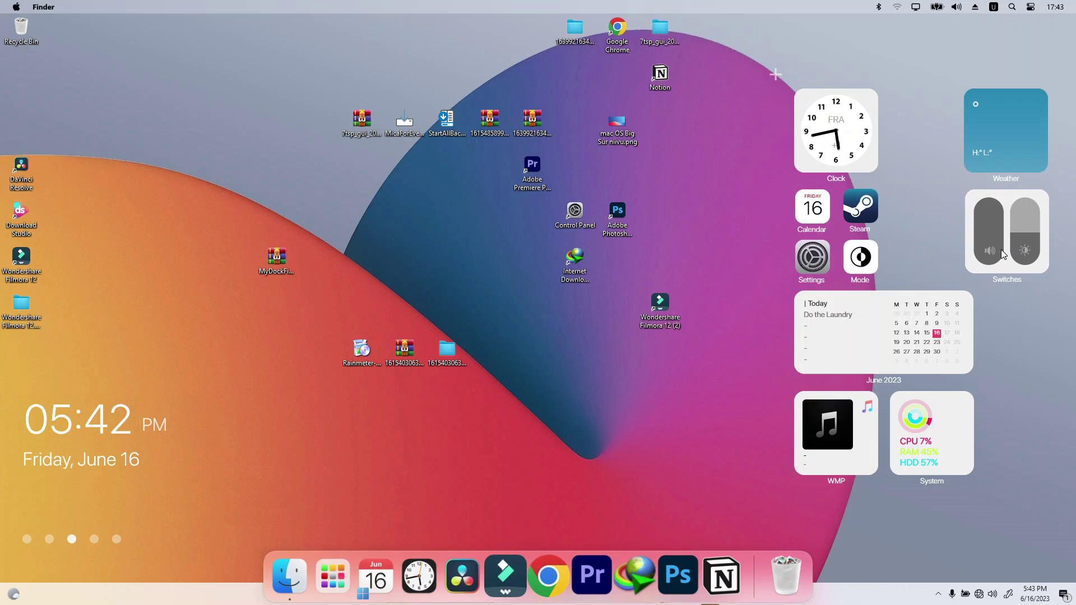
Shift the Steam, Mode, Calendar and Settings widgets right so they sit beside the Switches widget
drag(859, 210, 930, 210)
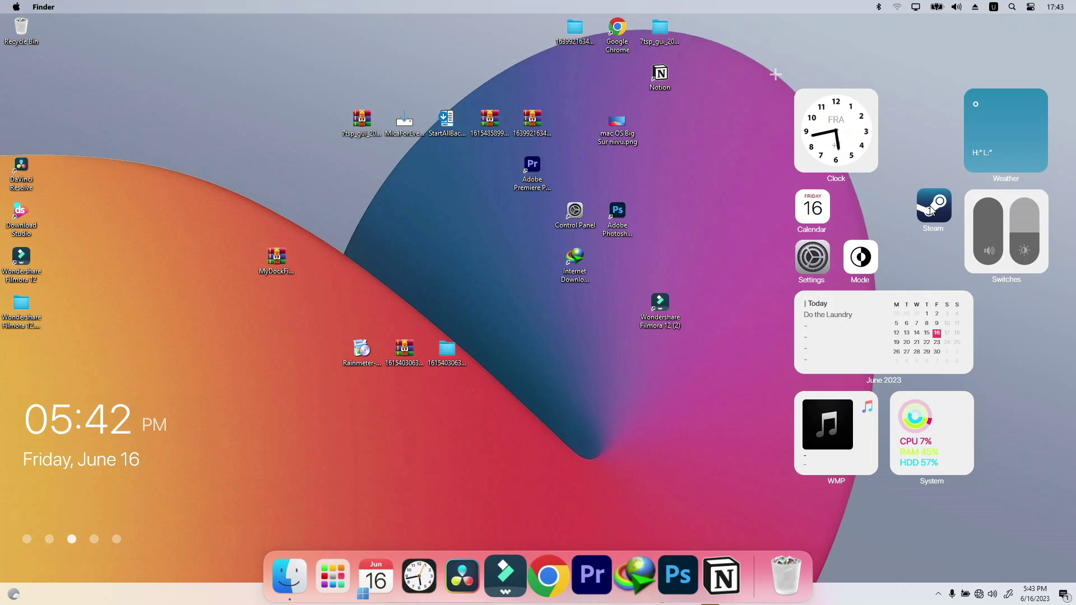
drag(866, 257, 940, 255)
drag(814, 215, 888, 214)
drag(808, 256, 881, 260)
Shift the June 2023, System, WMP and Clock widgets right to line up with the other widgets
drag(890, 325, 965, 325)
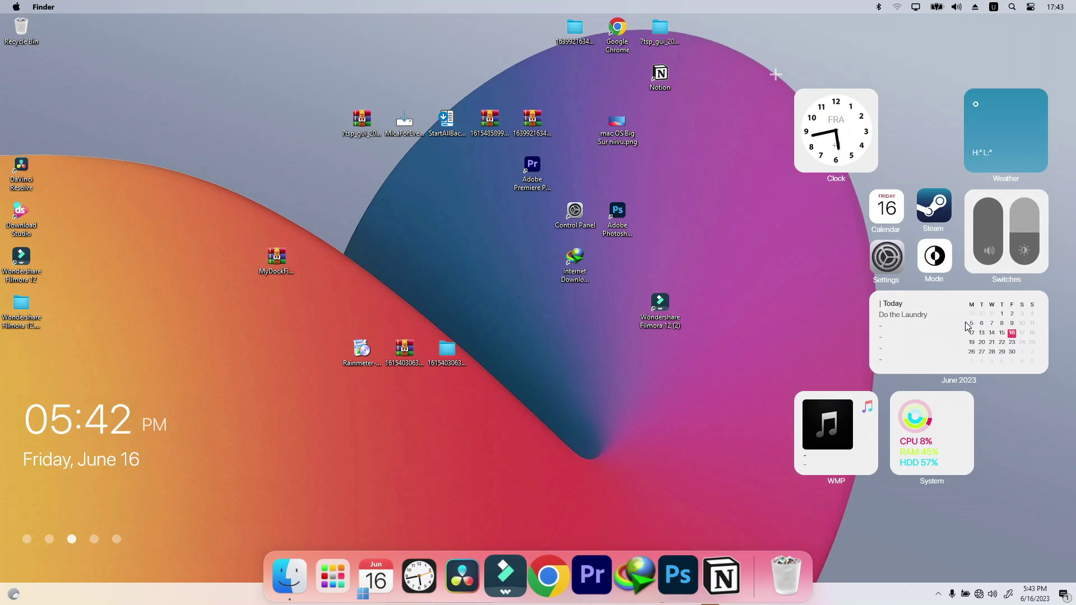
drag(925, 457, 1000, 460)
drag(814, 432, 888, 431)
mouse_move(868, 114)
drag(839, 121, 906, 120)
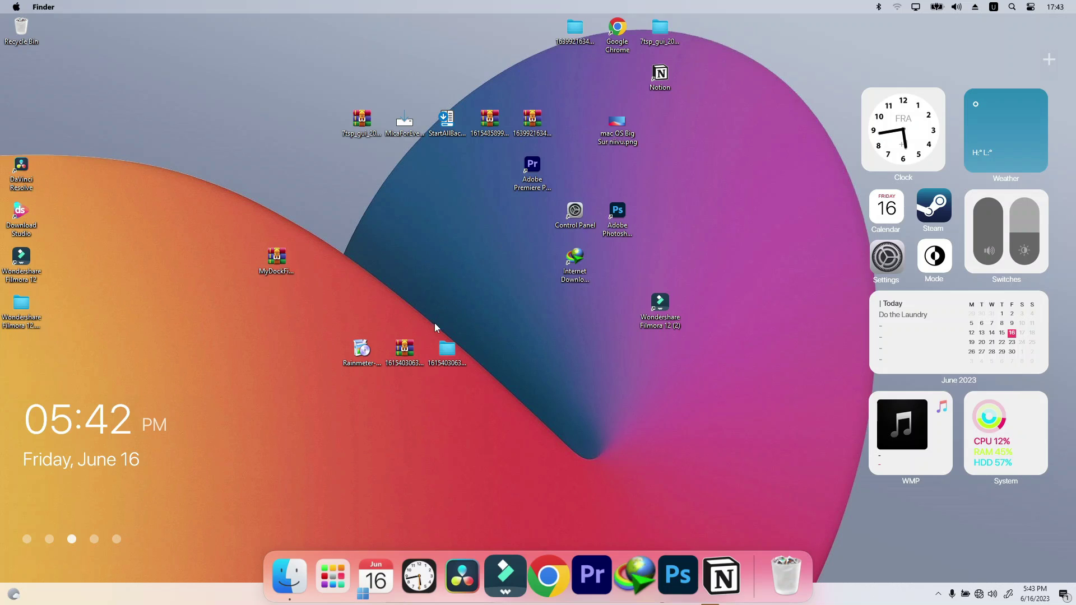
Move the macOS cursors archive to the empty area below the Internet Download Manager shortcut and extract it to its own folder
click(534, 126)
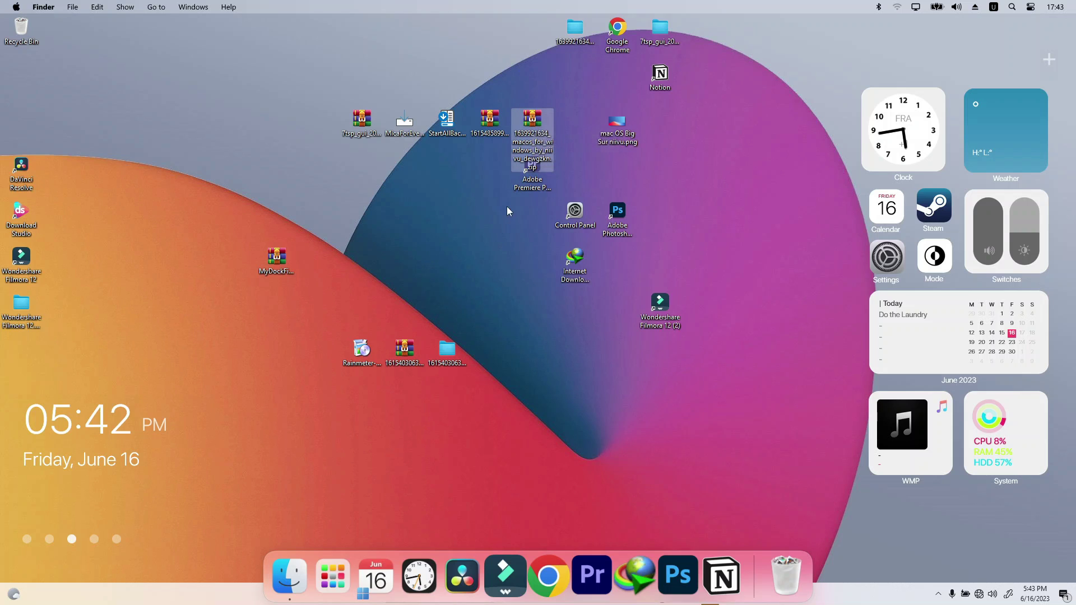
click(489, 120)
drag(496, 128, 565, 448)
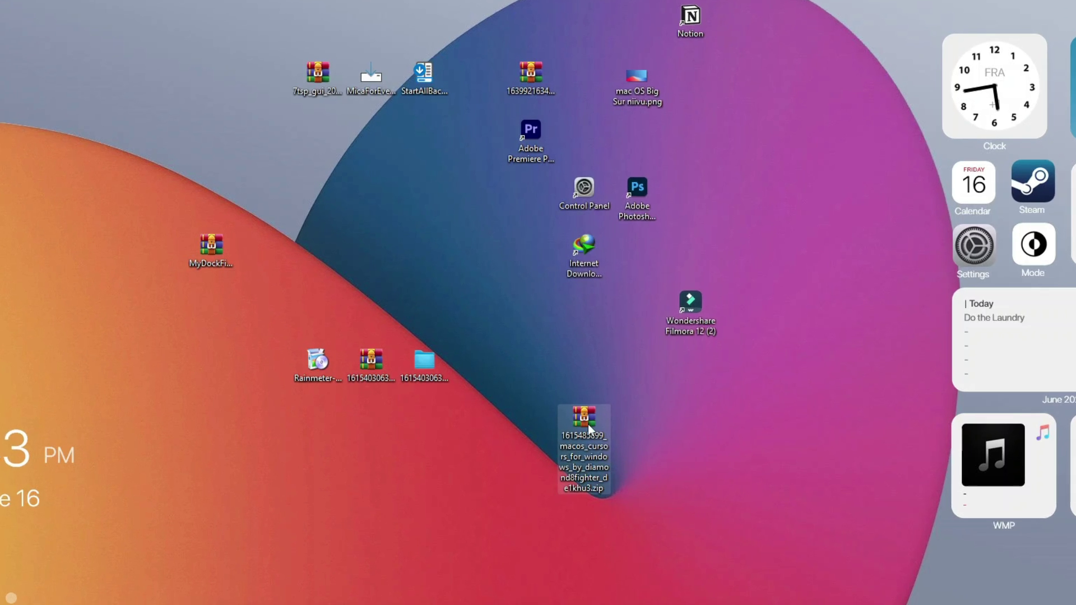
right_click(585, 399)
mouse_move(734, 118)
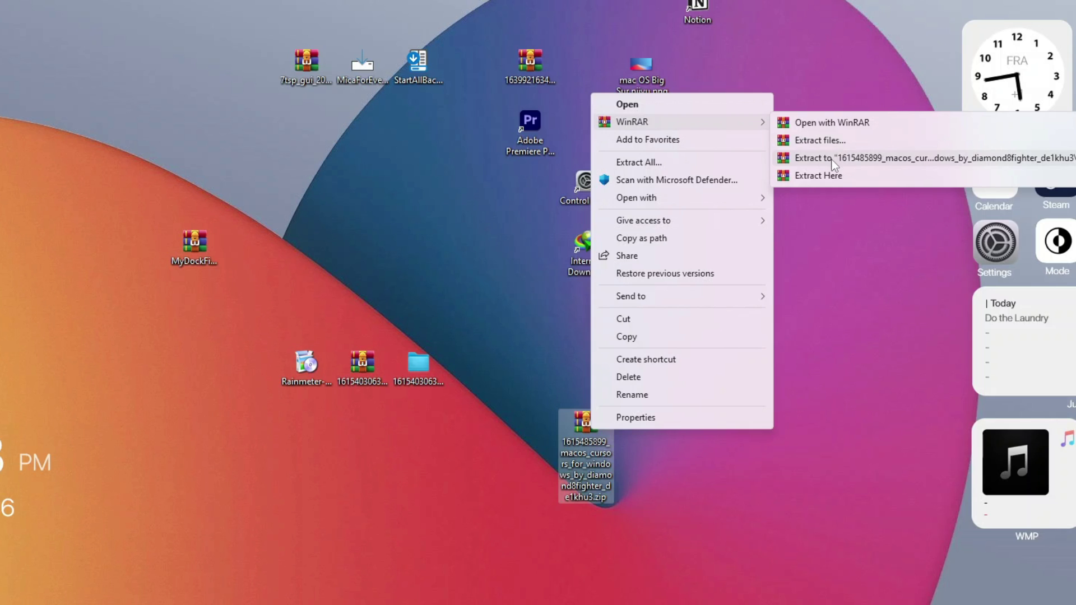
click(824, 158)
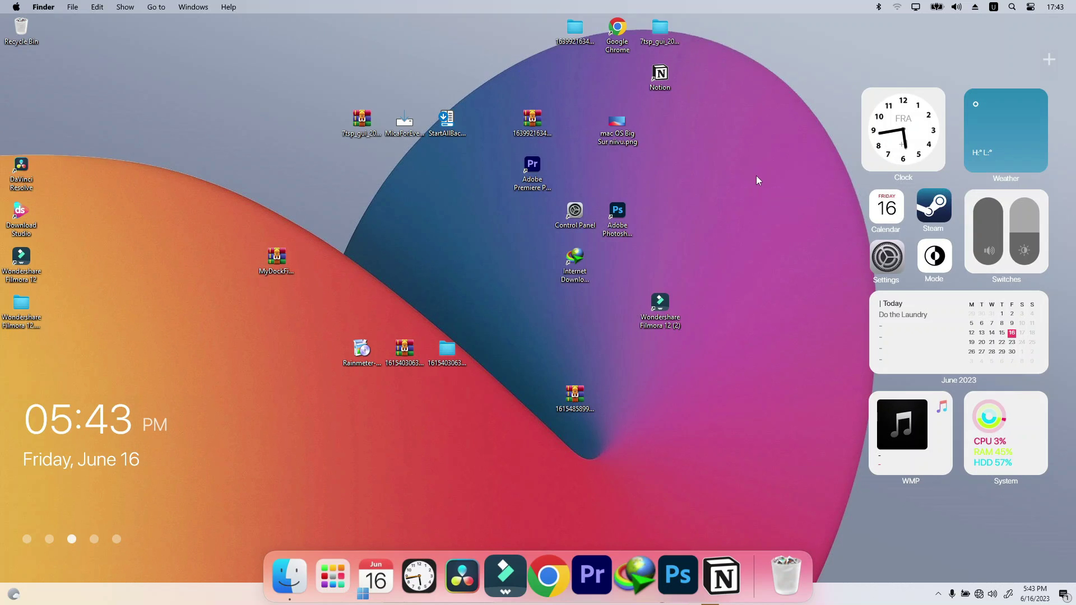
Open the extracted cursors folder and its macOS cursors for Windows subfolder
click(26, 75)
double_click(26, 76)
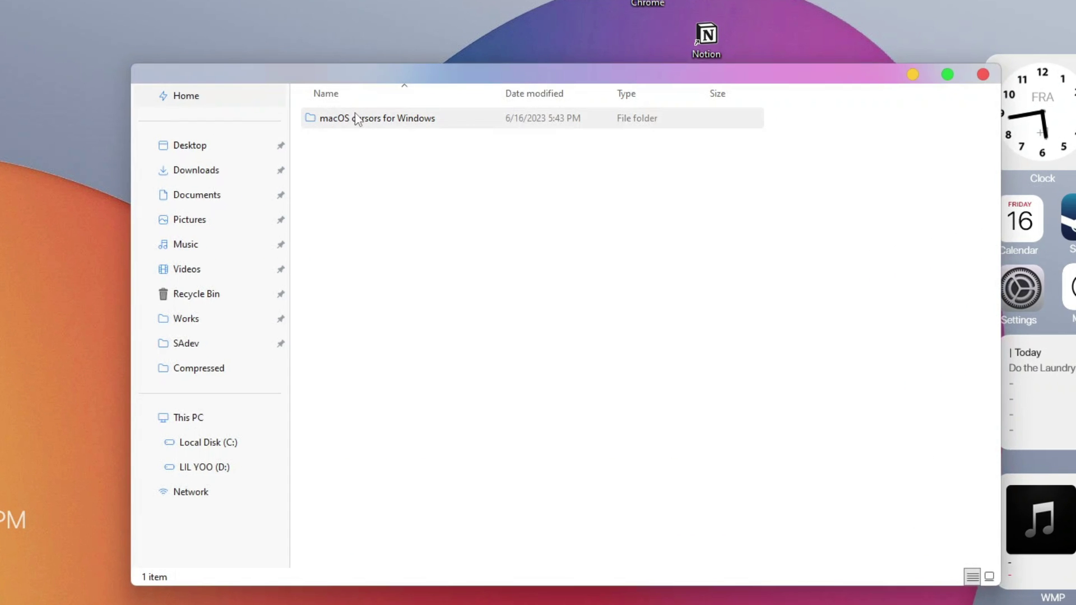
double_click(356, 119)
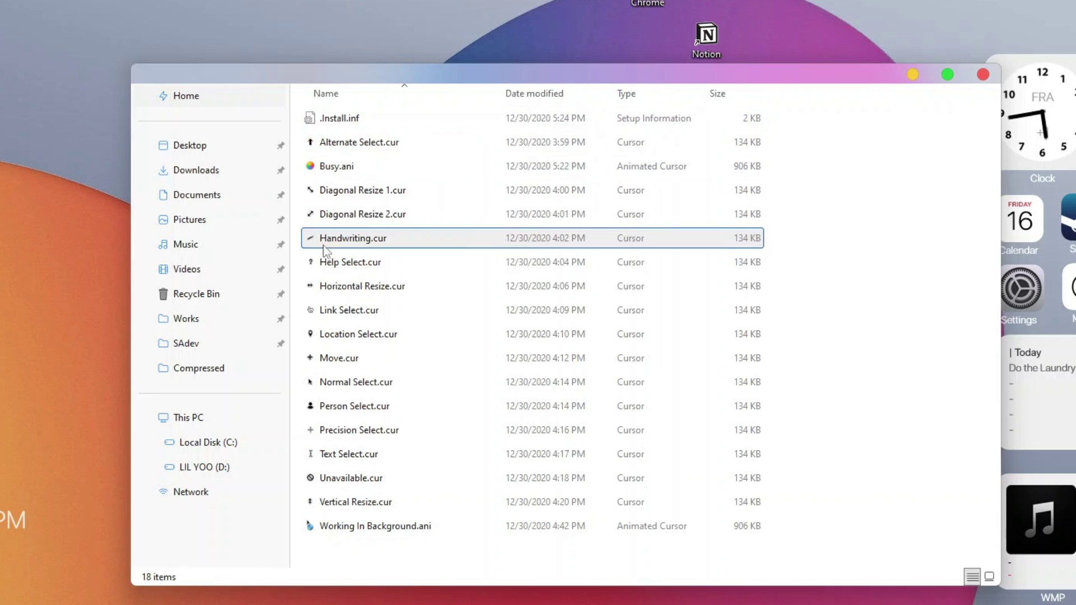
Install the macOS cursor scheme from the .Install.inf file and close the folder window
click(352, 116)
right_click(349, 115)
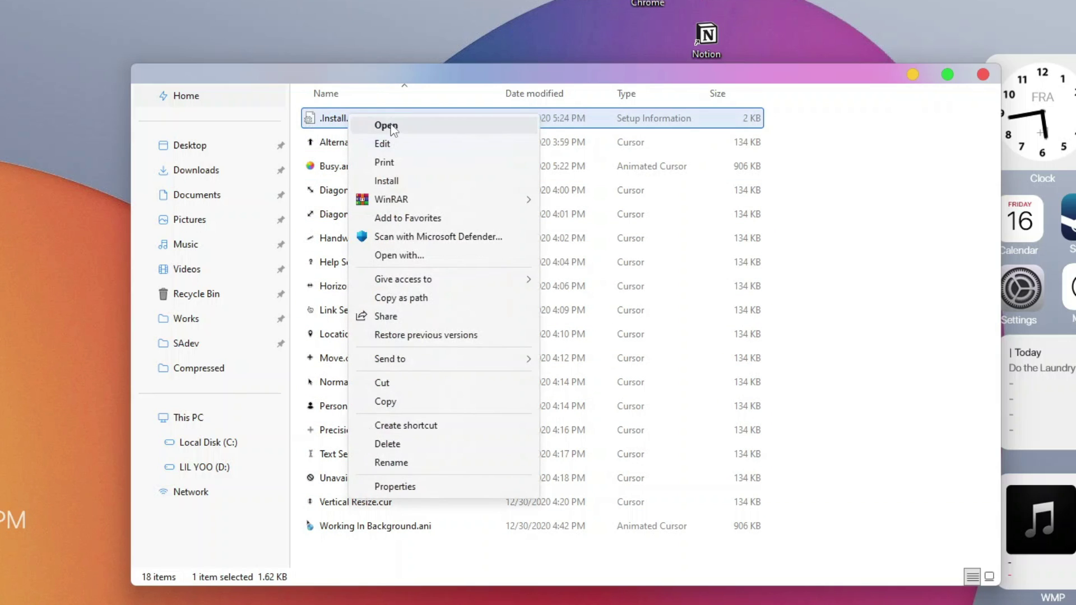
click(386, 180)
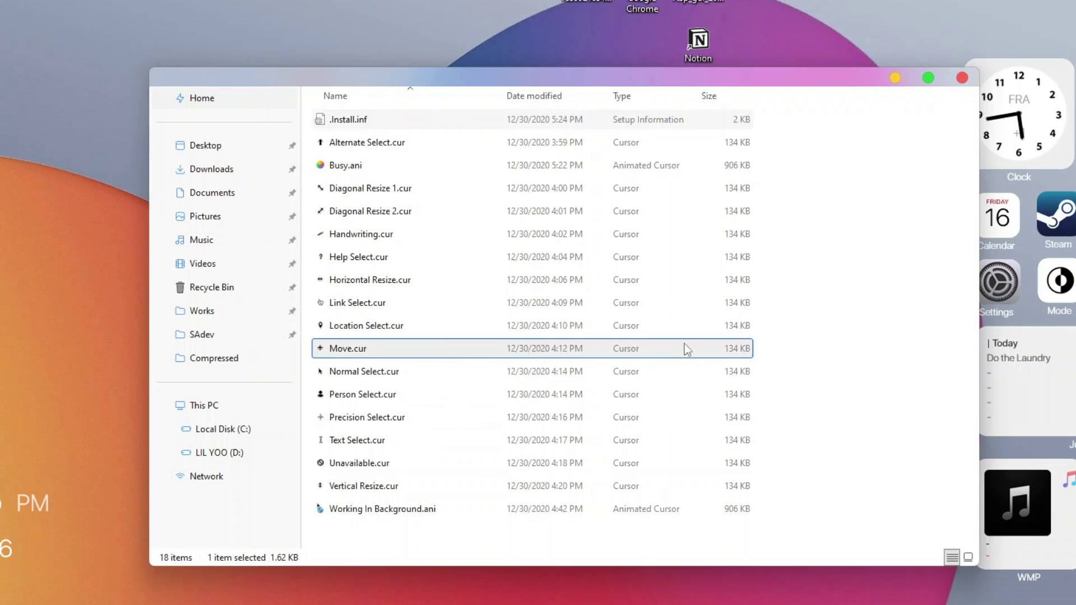
click(962, 77)
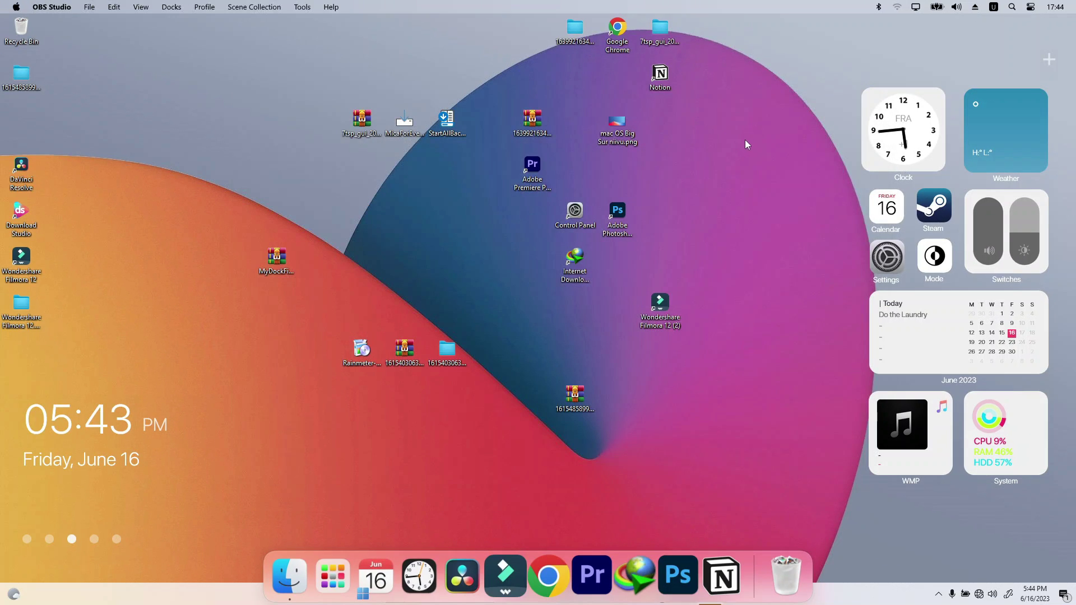
Hide all the desktop icons
right_click(704, 136)
mouse_move(730, 143)
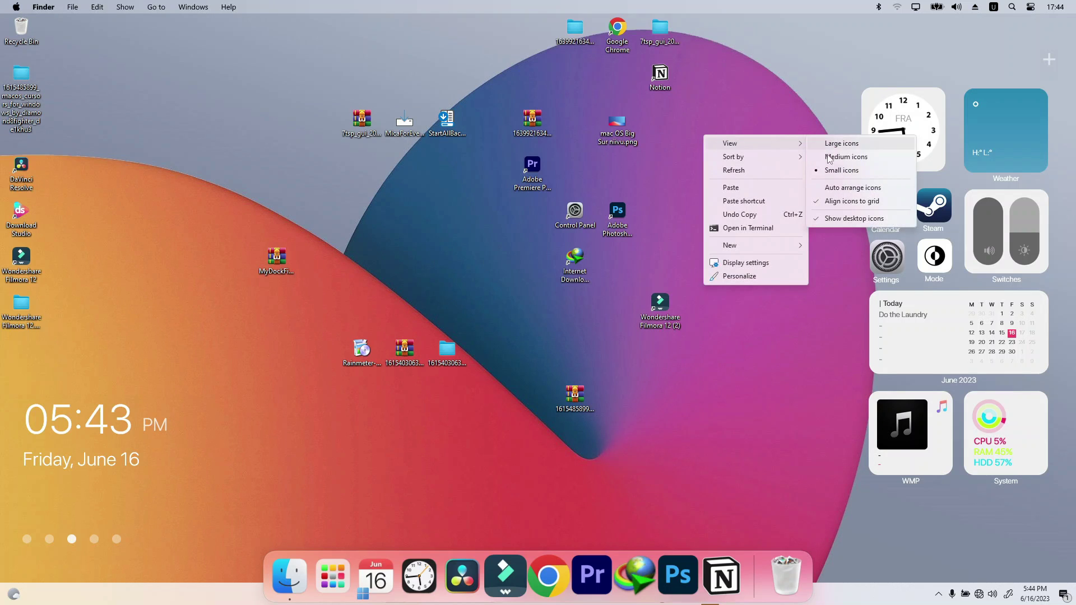
click(823, 219)
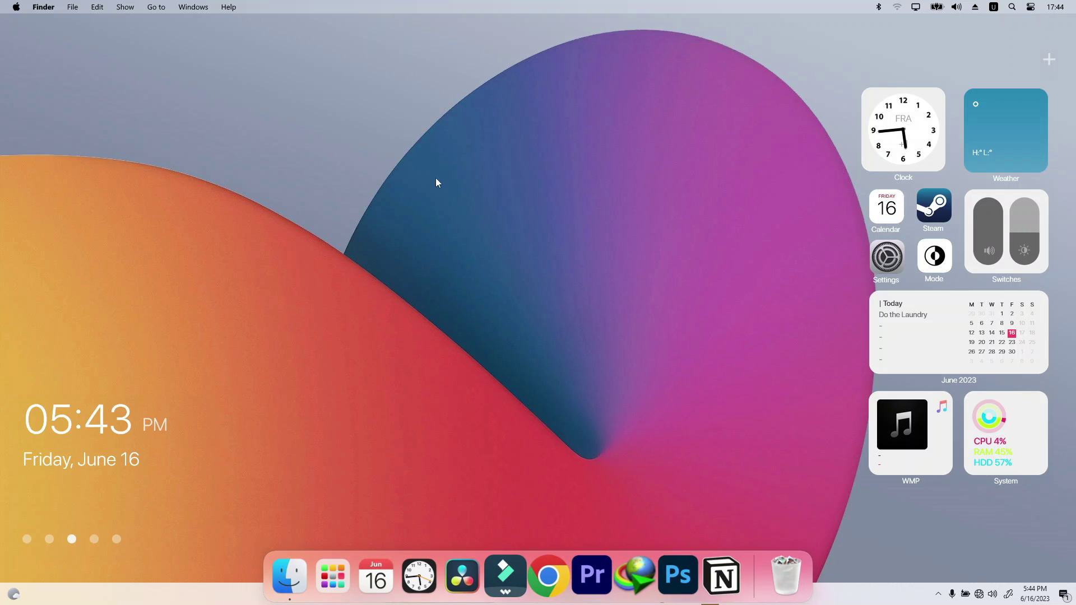
Open the mouse cursor properties from the Themes page of the system's Personalization settings
click(15, 6)
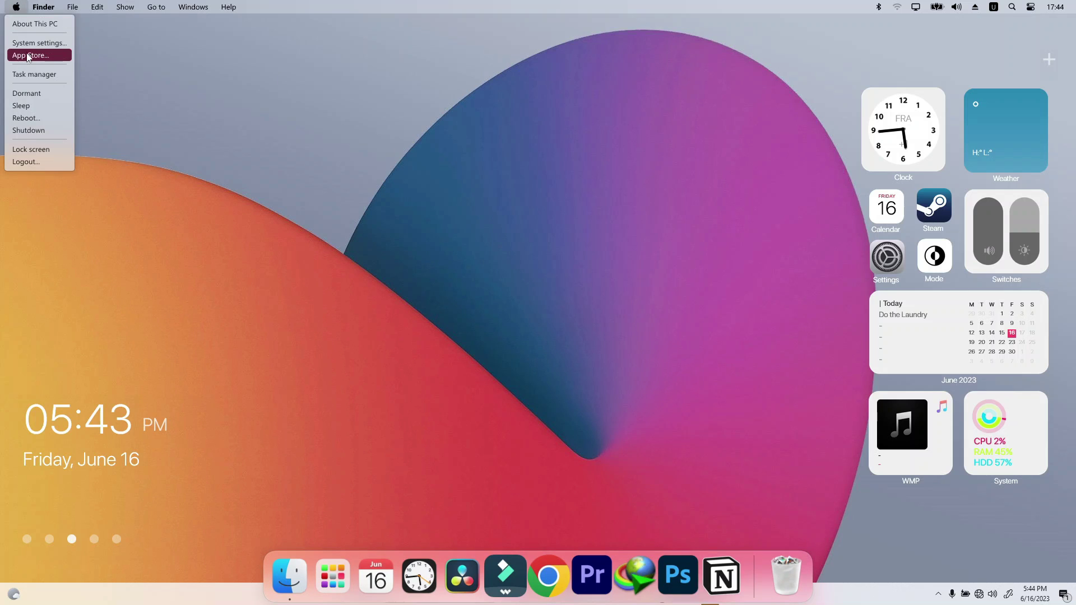
click(56, 45)
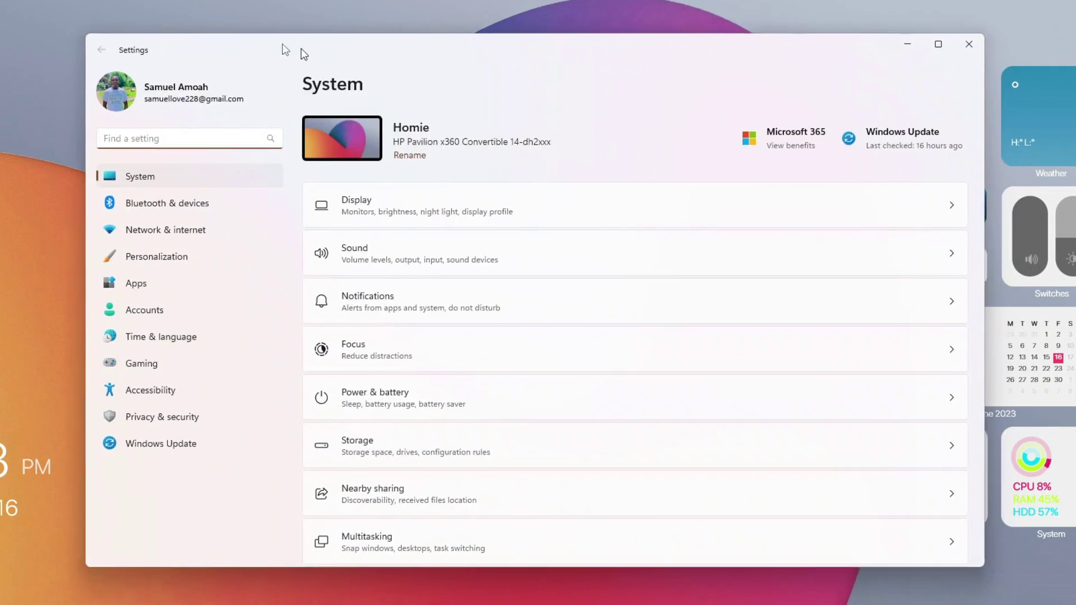
drag(301, 49, 205, 29)
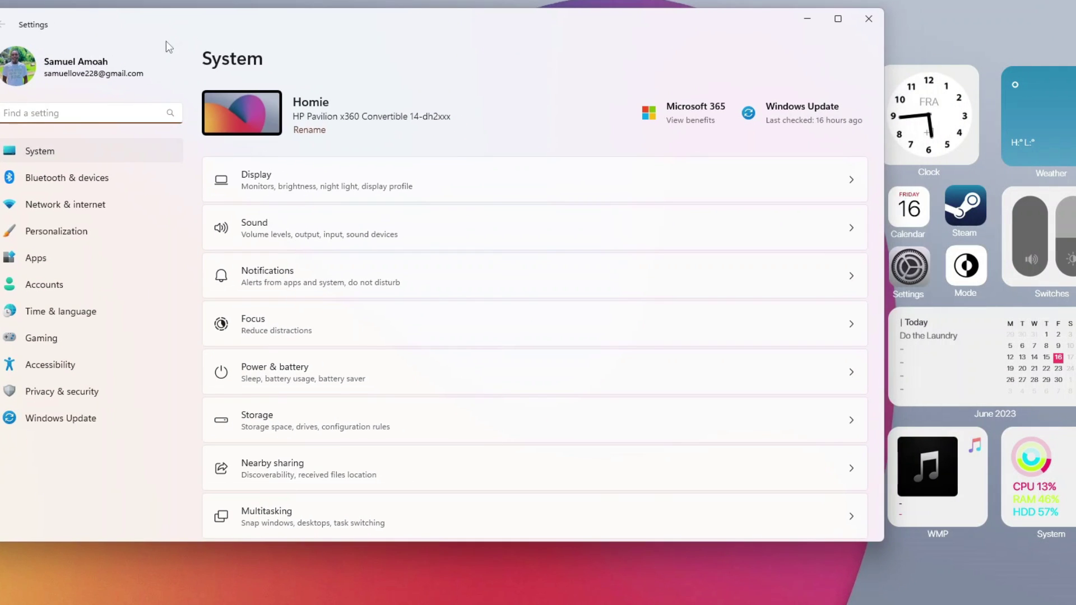
click(64, 232)
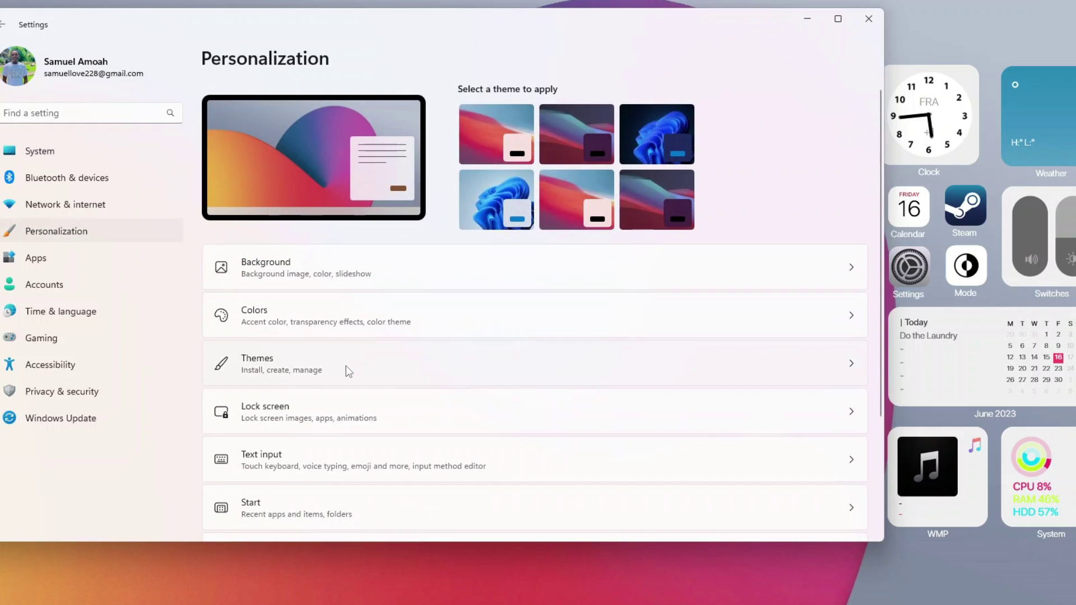
click(340, 365)
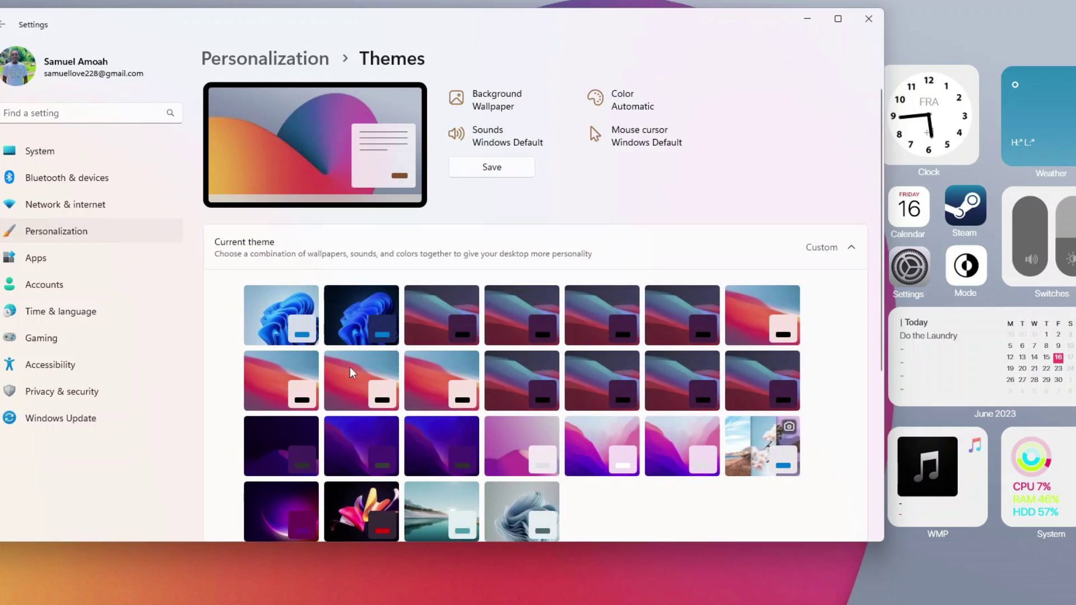
click(662, 140)
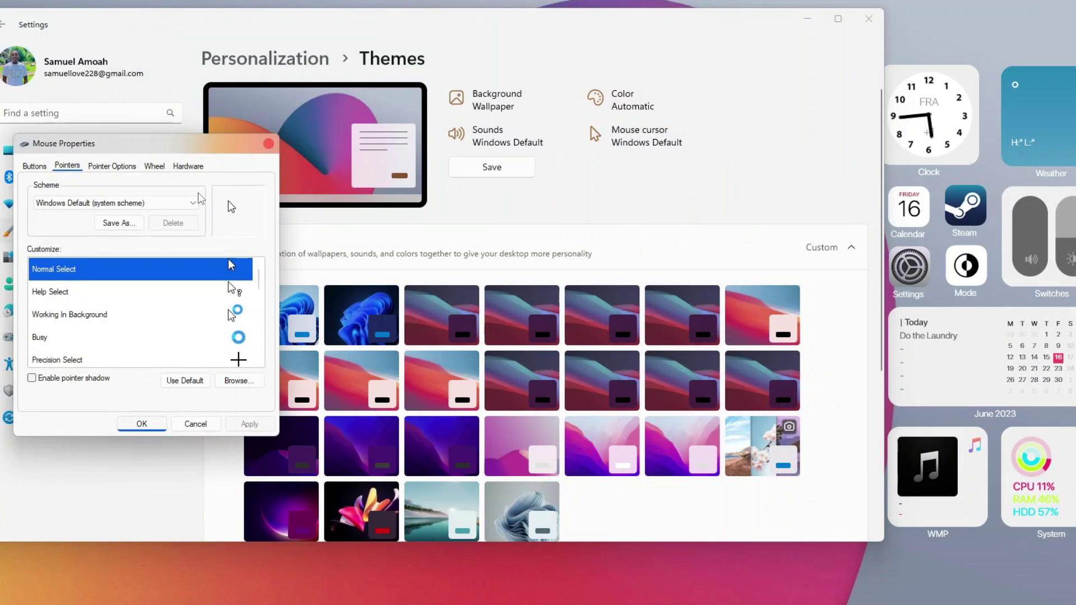
Apply the macOS pointer scheme, confirm the mouse properties, and close Settings
click(186, 205)
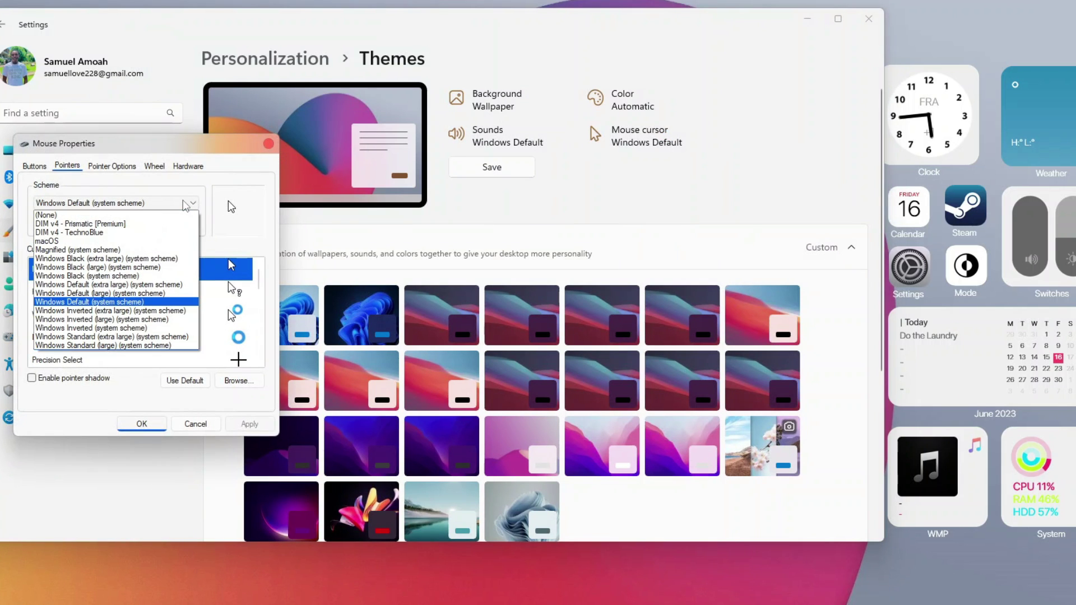
click(71, 241)
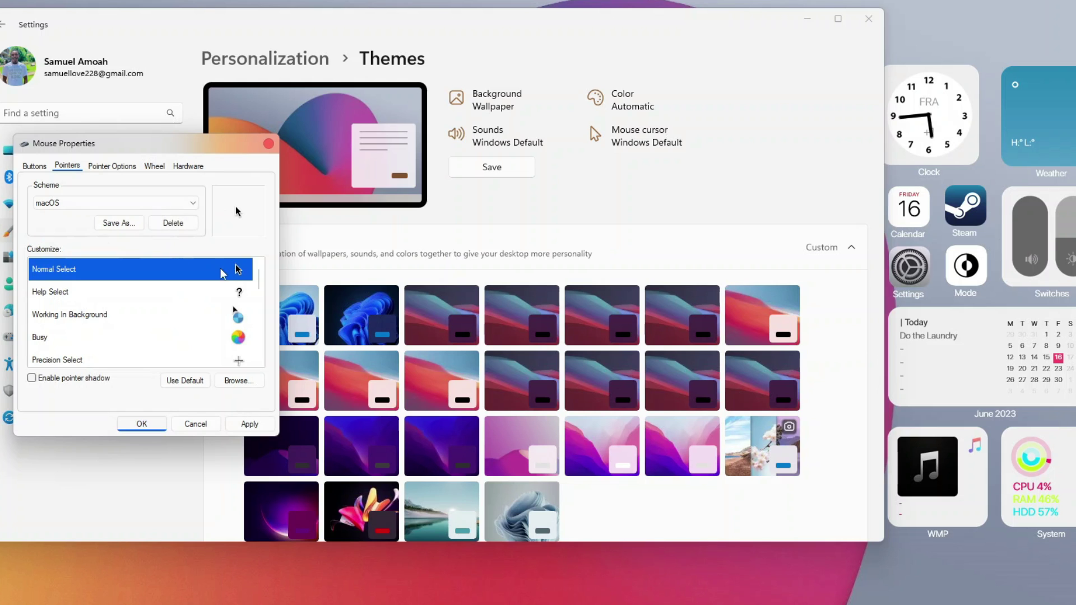
click(243, 426)
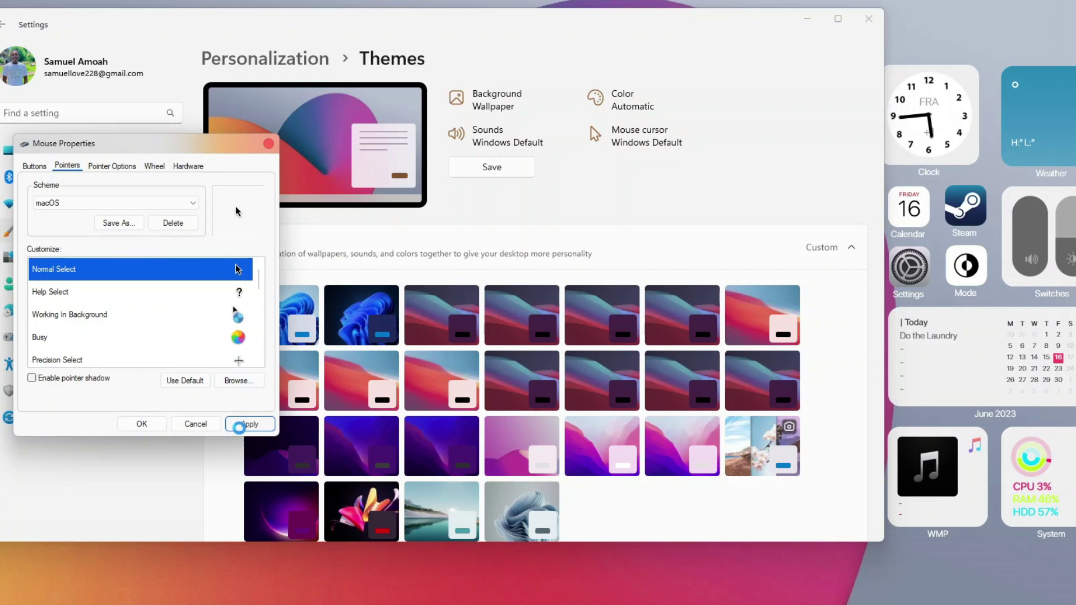
click(542, 370)
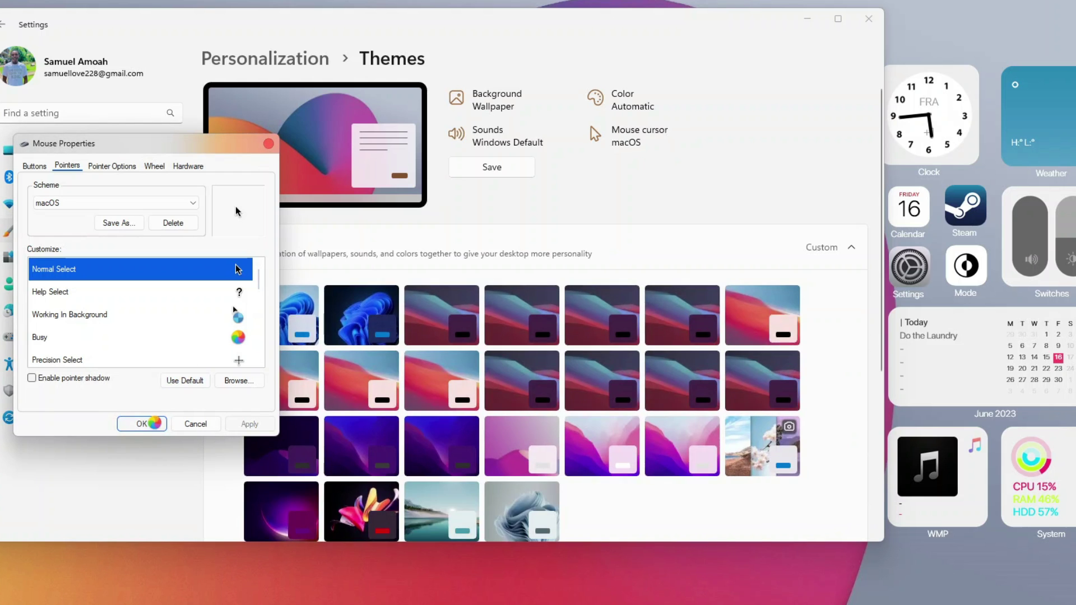
click(155, 425)
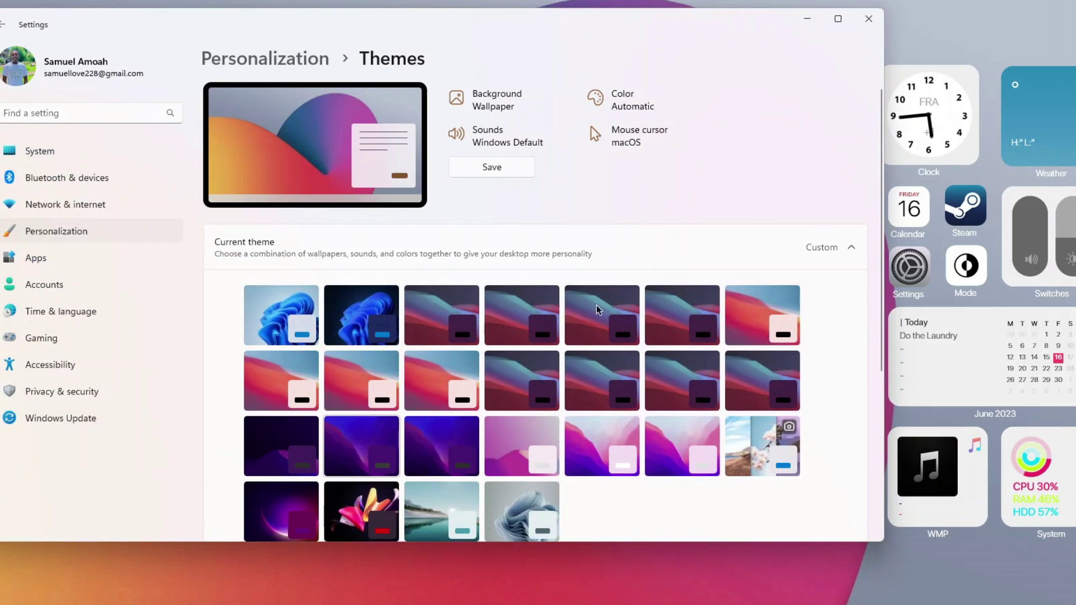
click(868, 19)
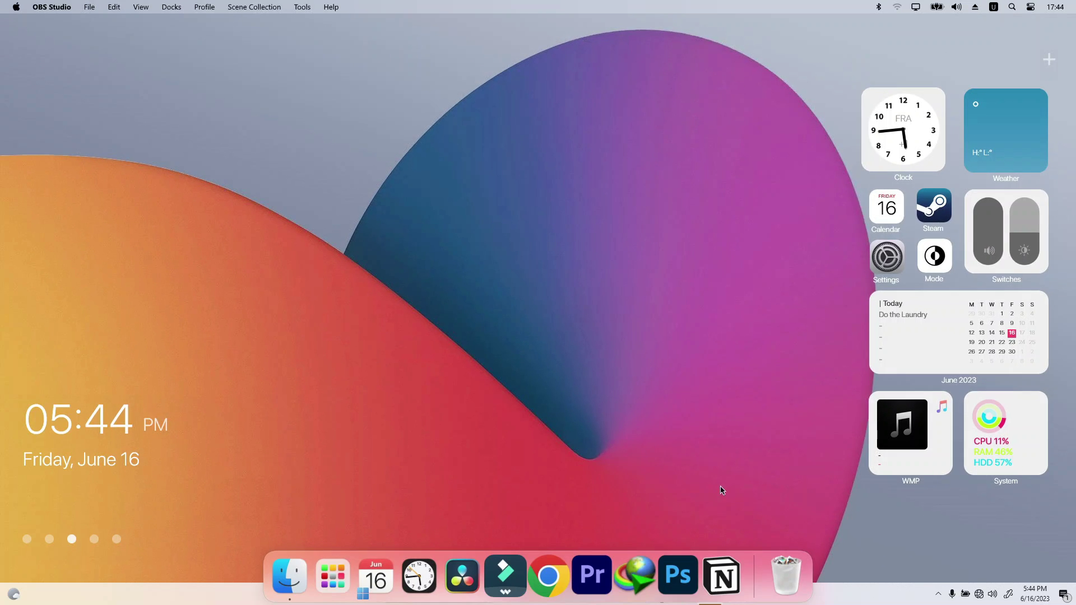
Hide the Windows taskbar through the dock's options
right_click(752, 573)
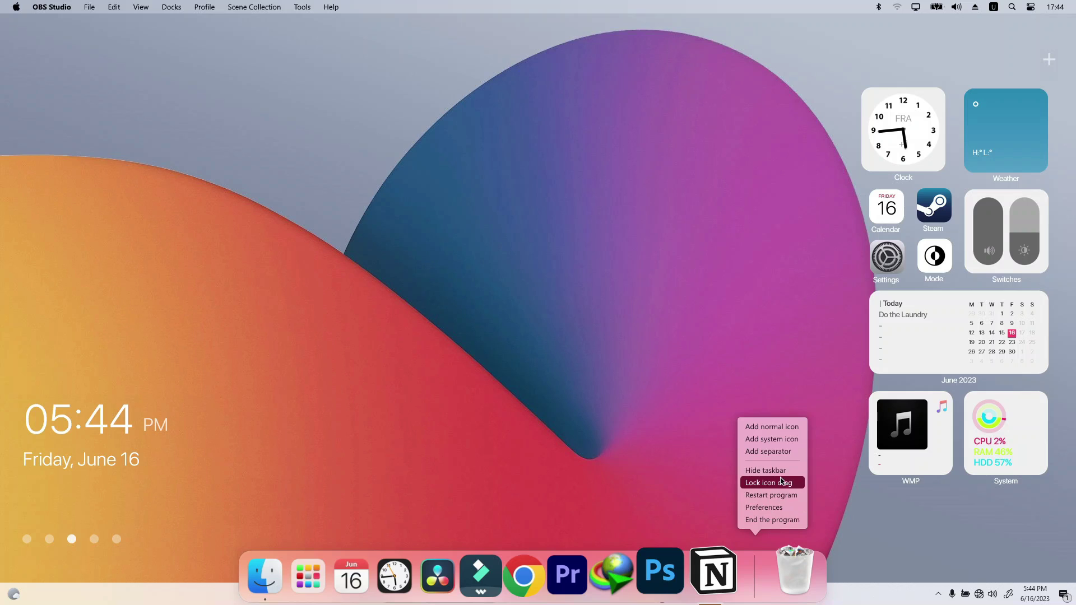
click(783, 476)
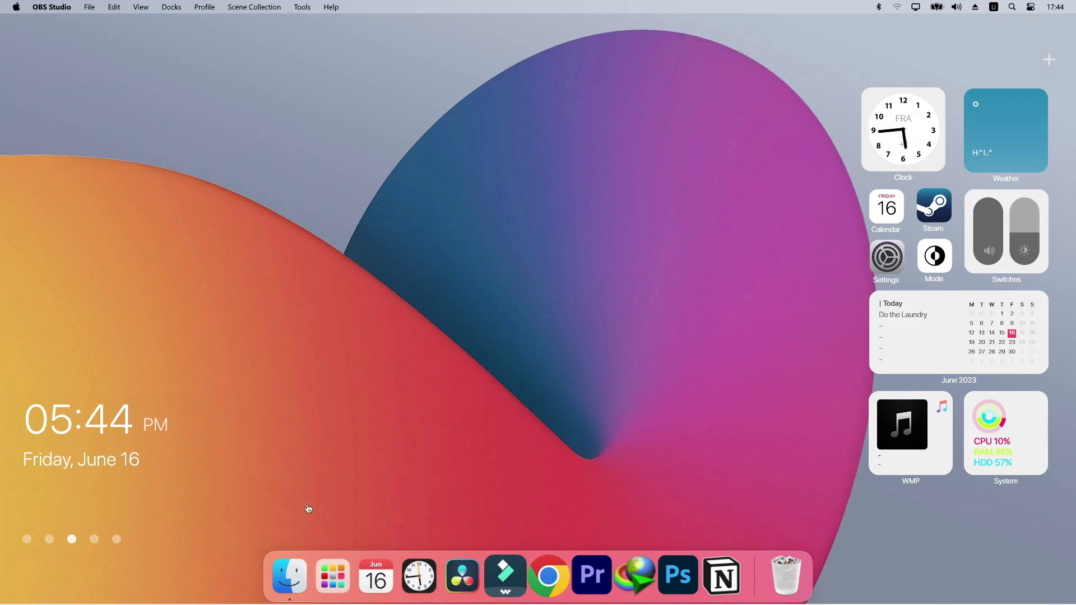
In the MyDockFinder preferences, increase the dock's distance from the screen edge to a little under half of its range
right_click(751, 581)
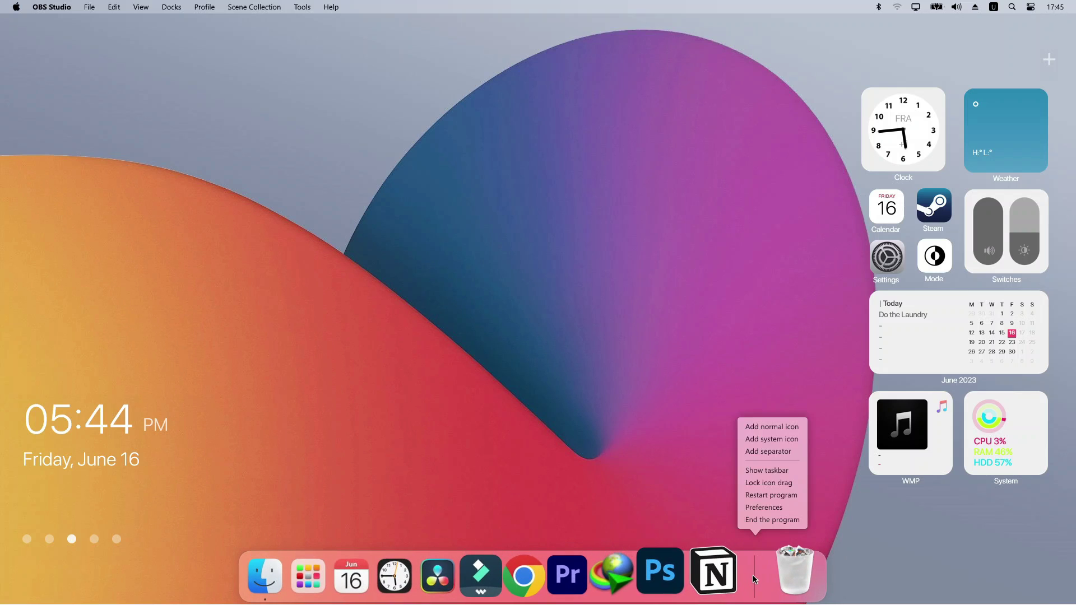
click(774, 508)
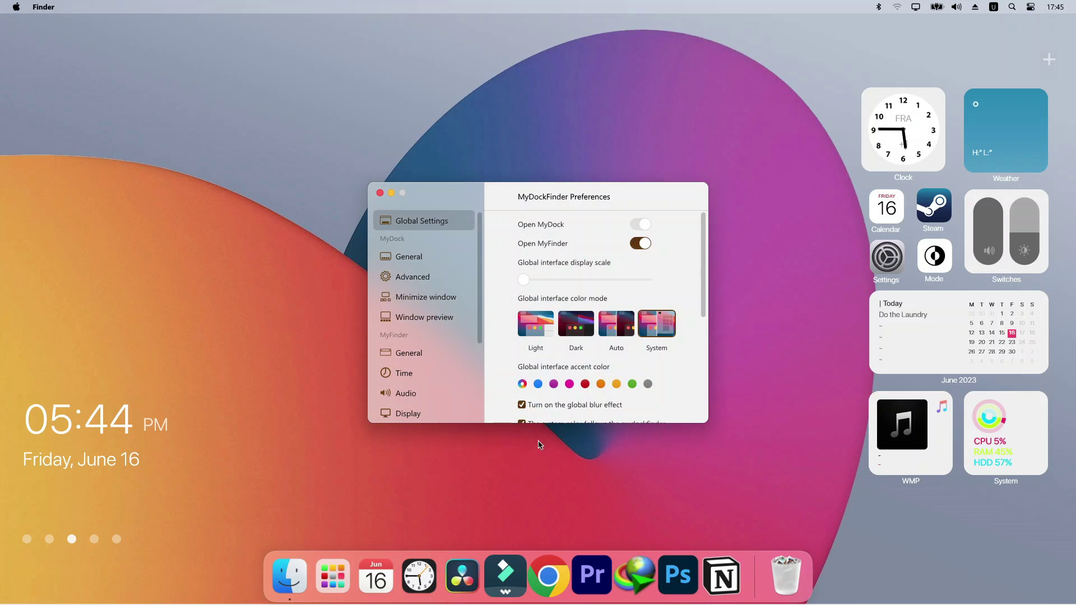
drag(522, 195, 511, 151)
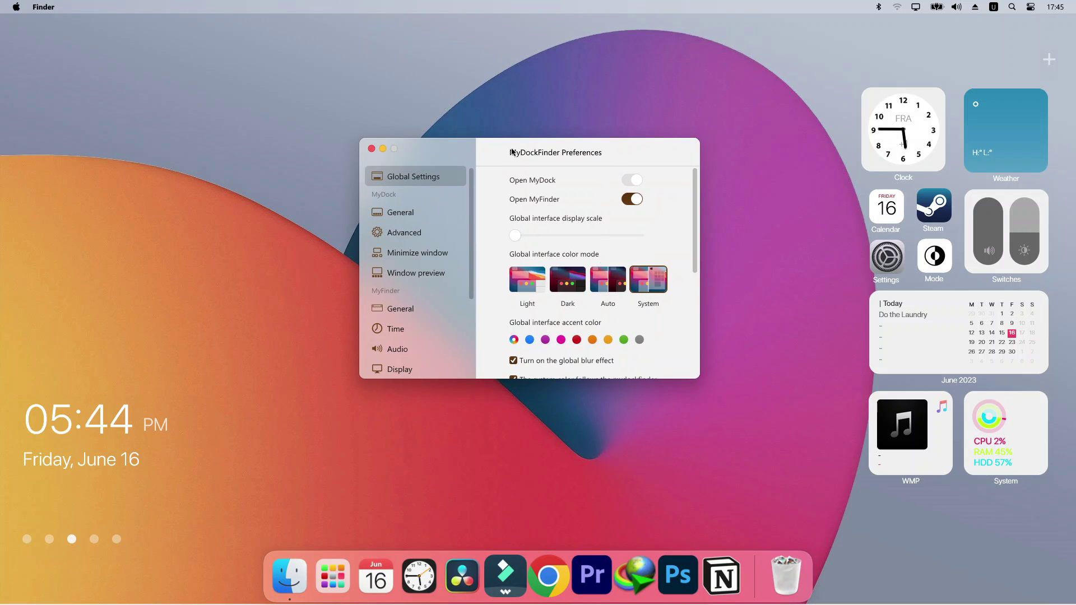
click(411, 214)
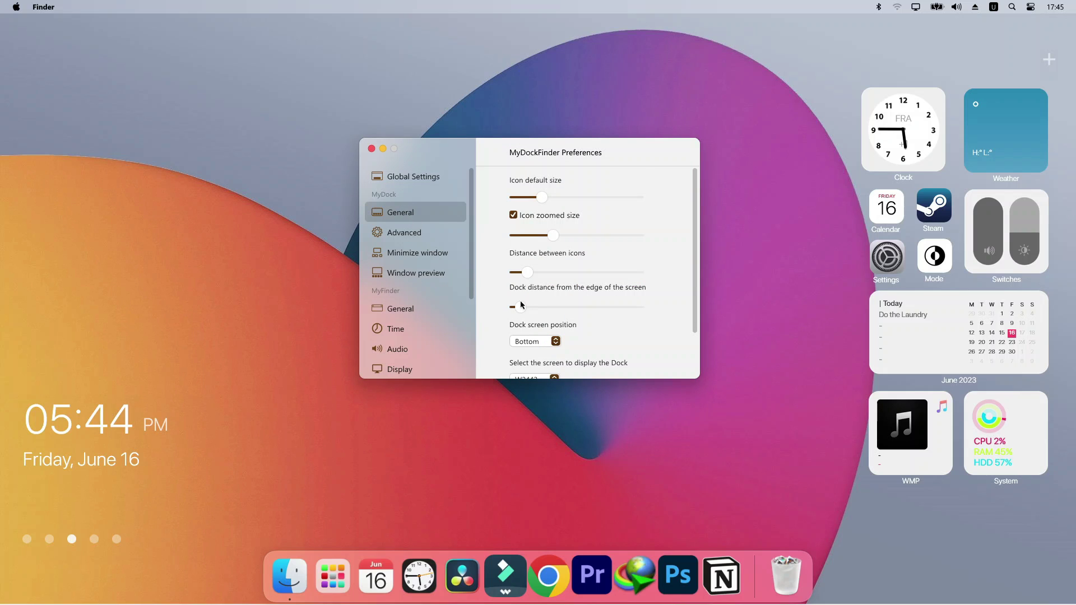
drag(524, 314, 567, 311)
scroll(619, 320, down, 1)
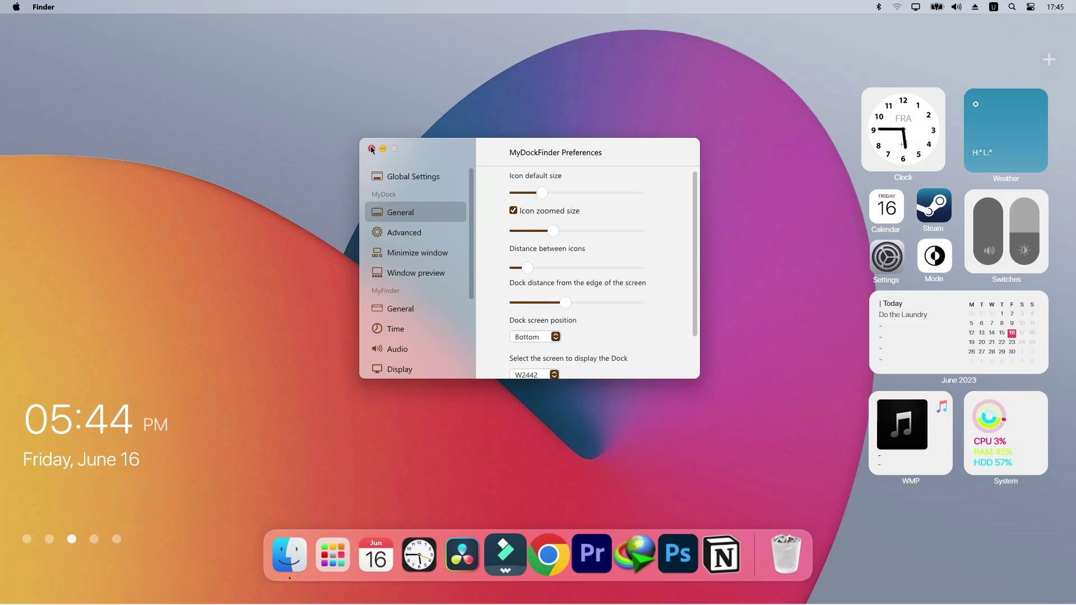
Enable minimizing windows into the application icon and close the MyDockFinder preferences
click(413, 257)
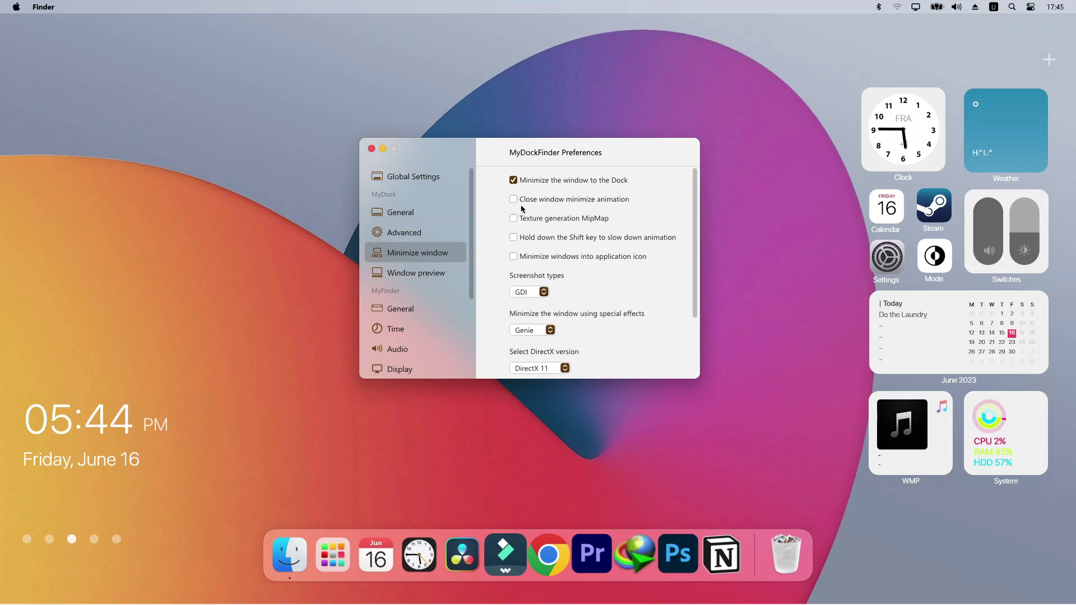
click(515, 257)
click(371, 149)
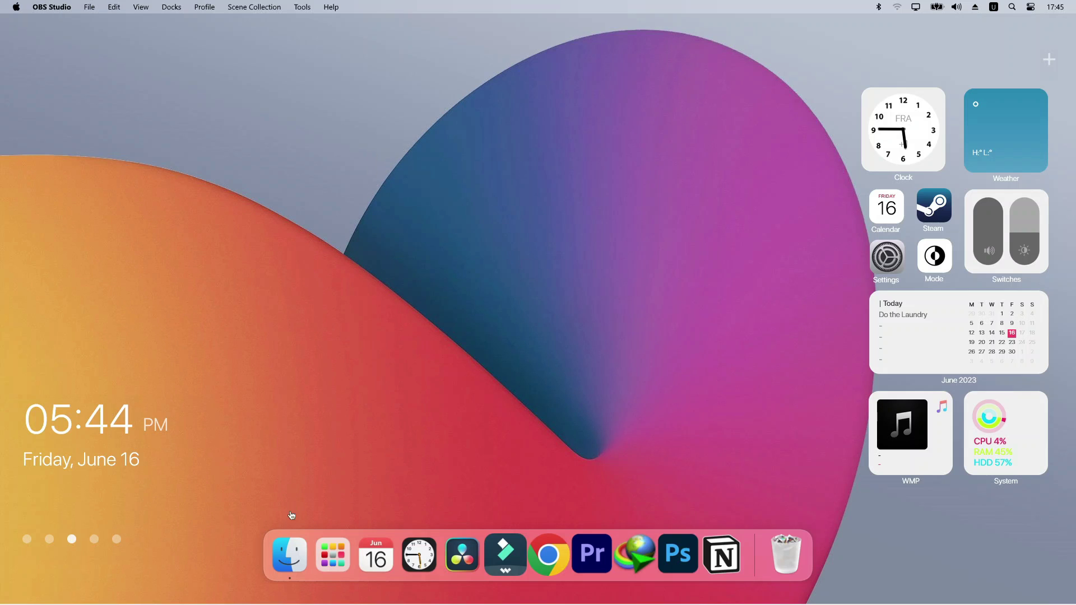
Open the Finder window from the dock, test minimizing and restoring it, and close it
click(289, 555)
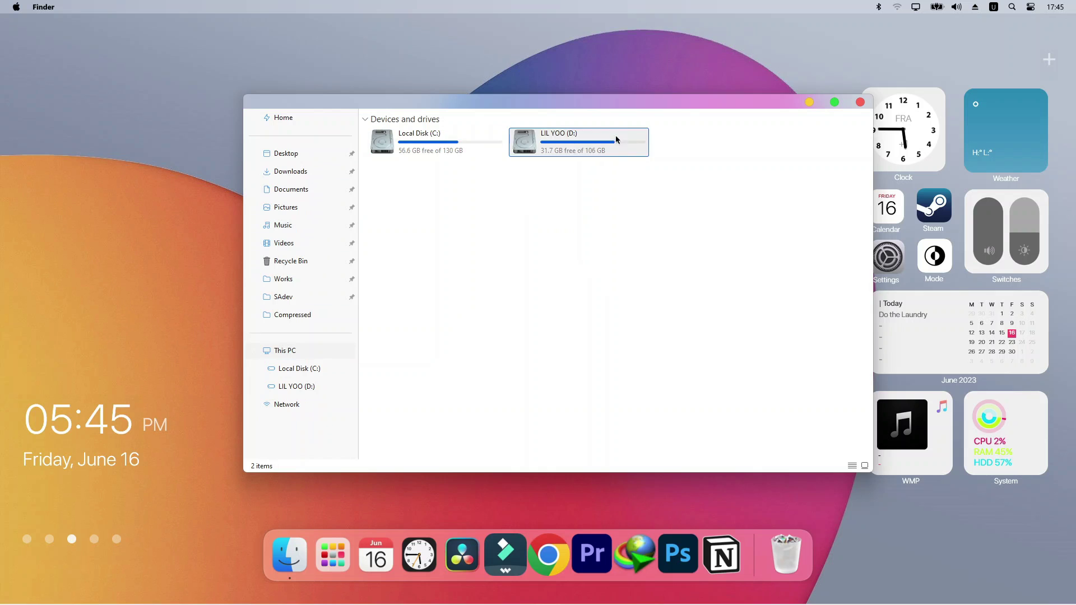
click(861, 104)
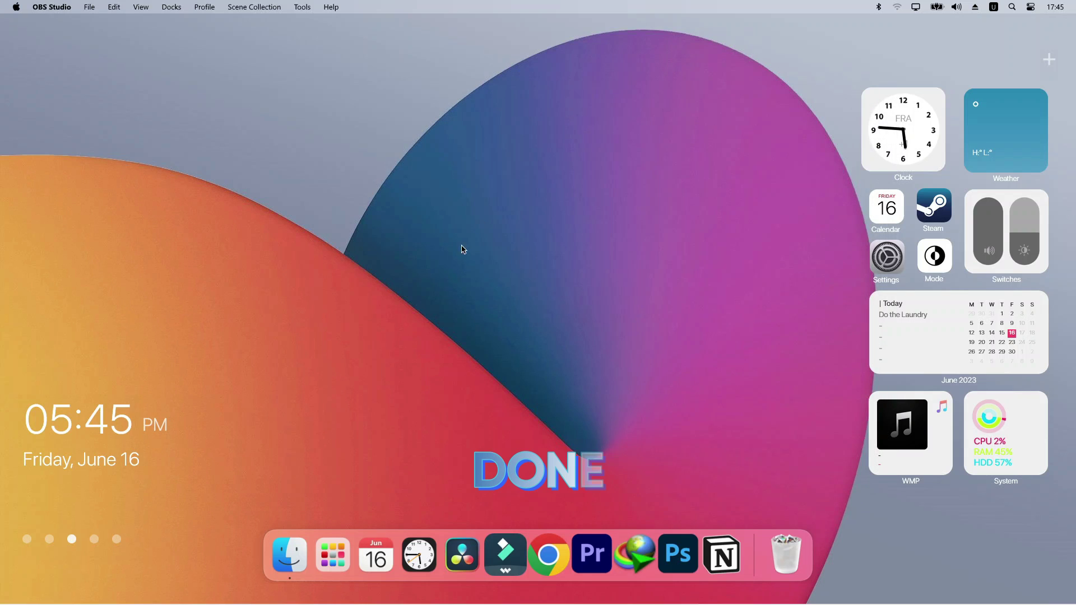
click(288, 548)
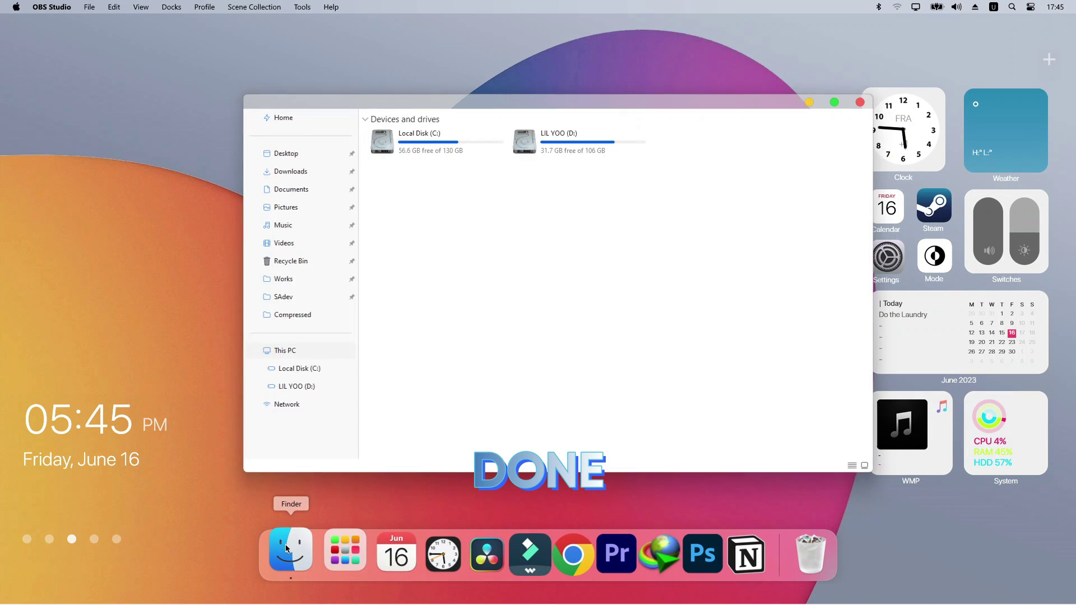
click(809, 102)
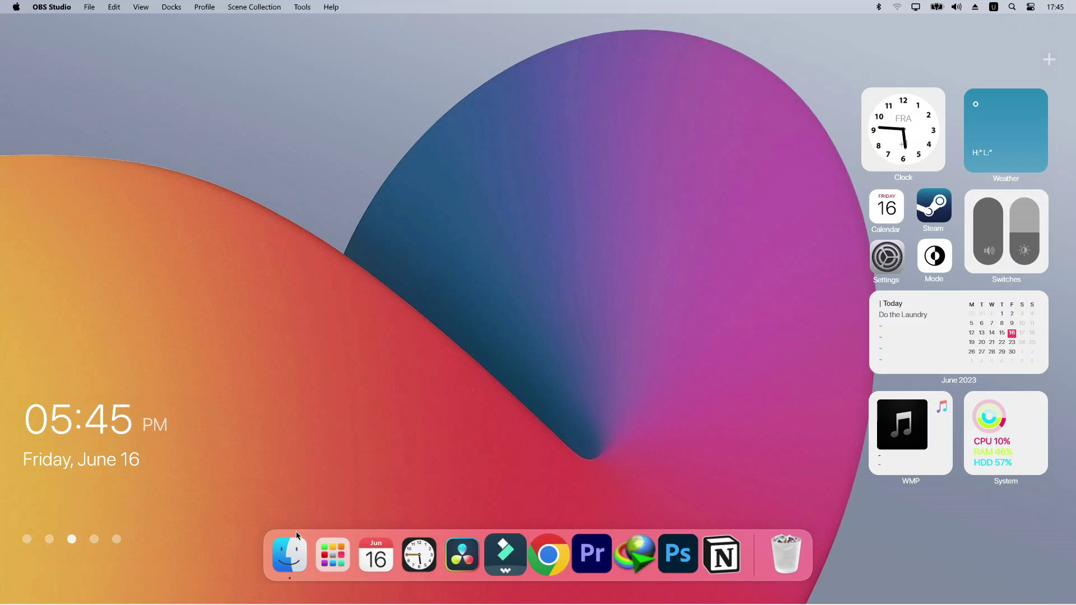
click(285, 552)
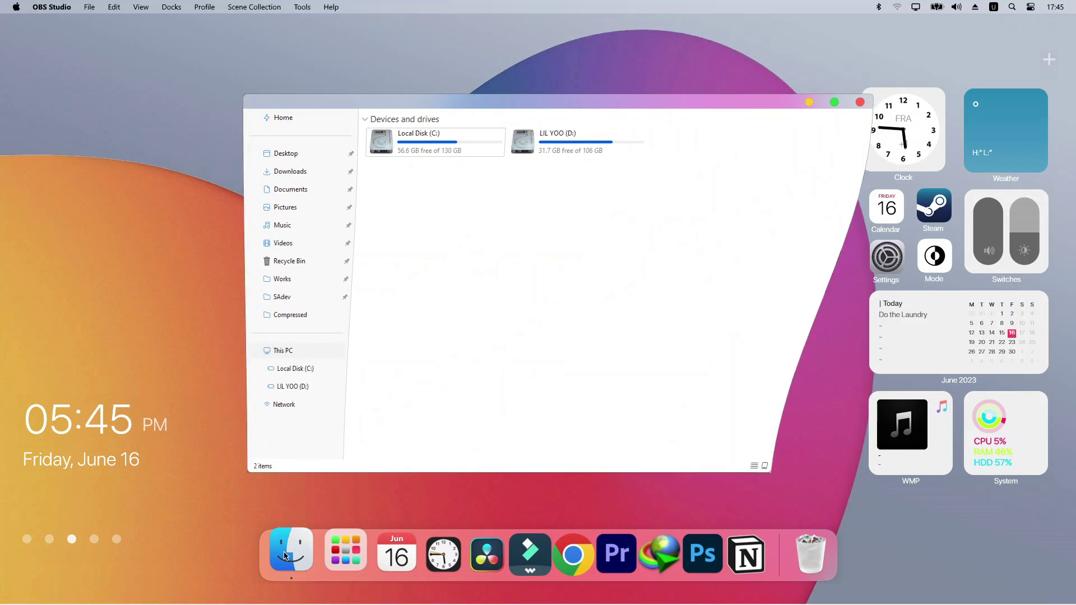
click(286, 556)
click(287, 554)
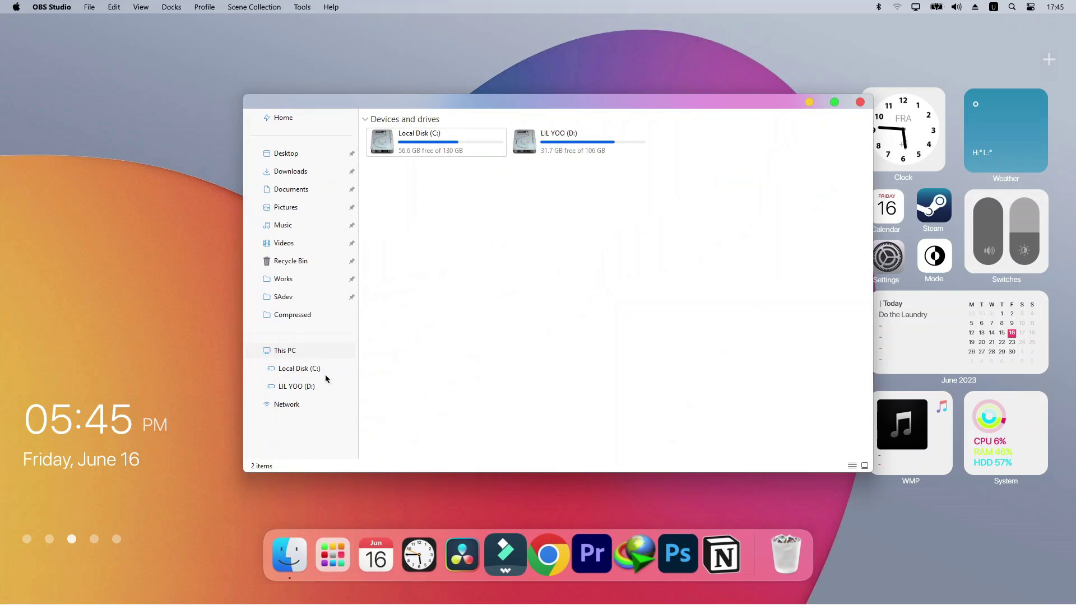
click(861, 103)
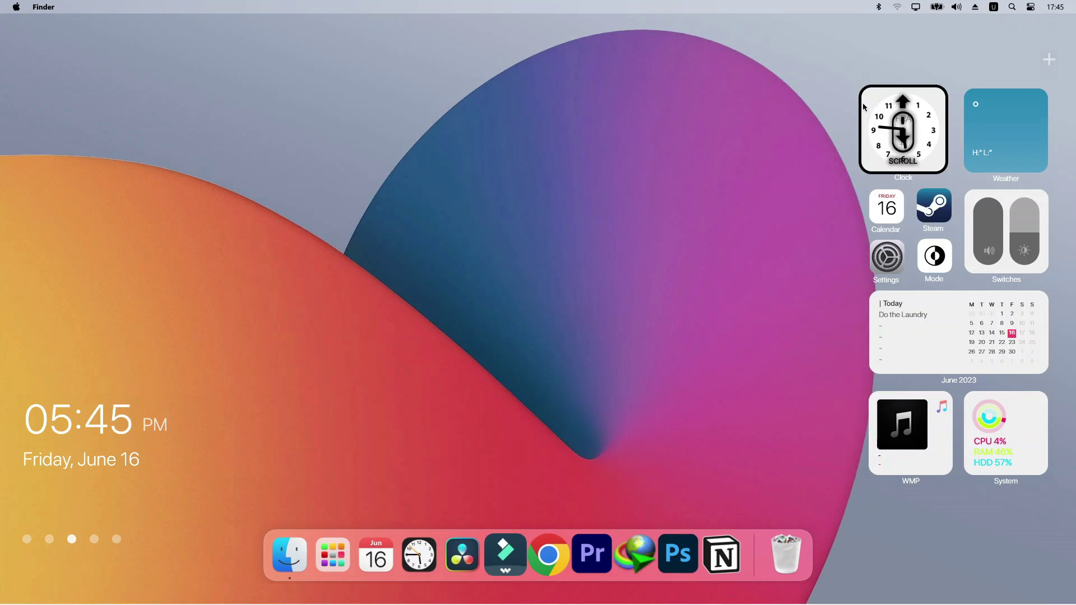
Inspect the Apple menu and the Bluetooth panel of the macOS-style menu bar
click(15, 7)
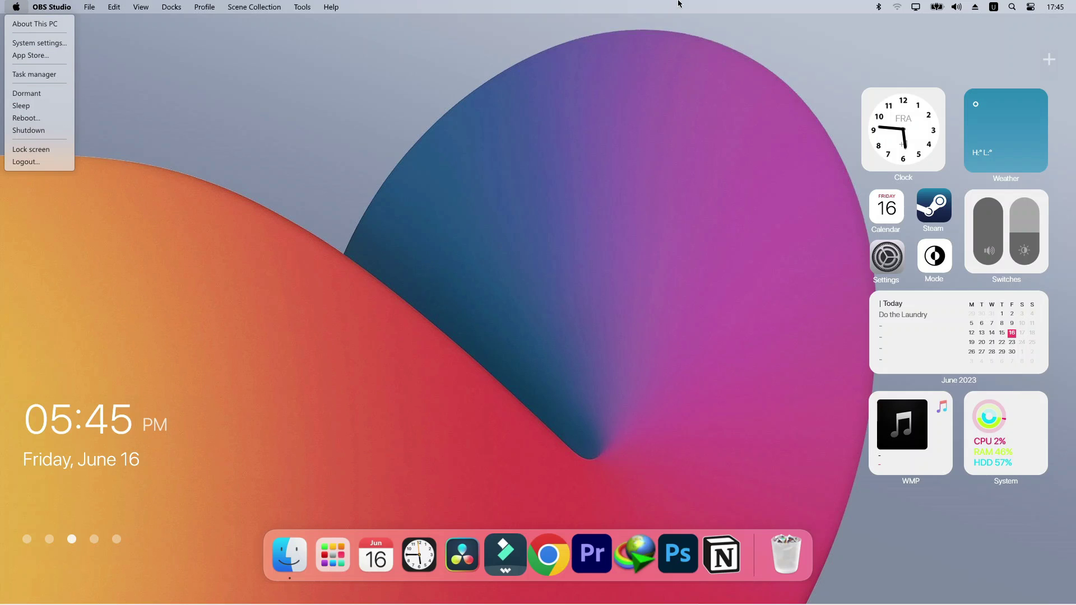
click(879, 8)
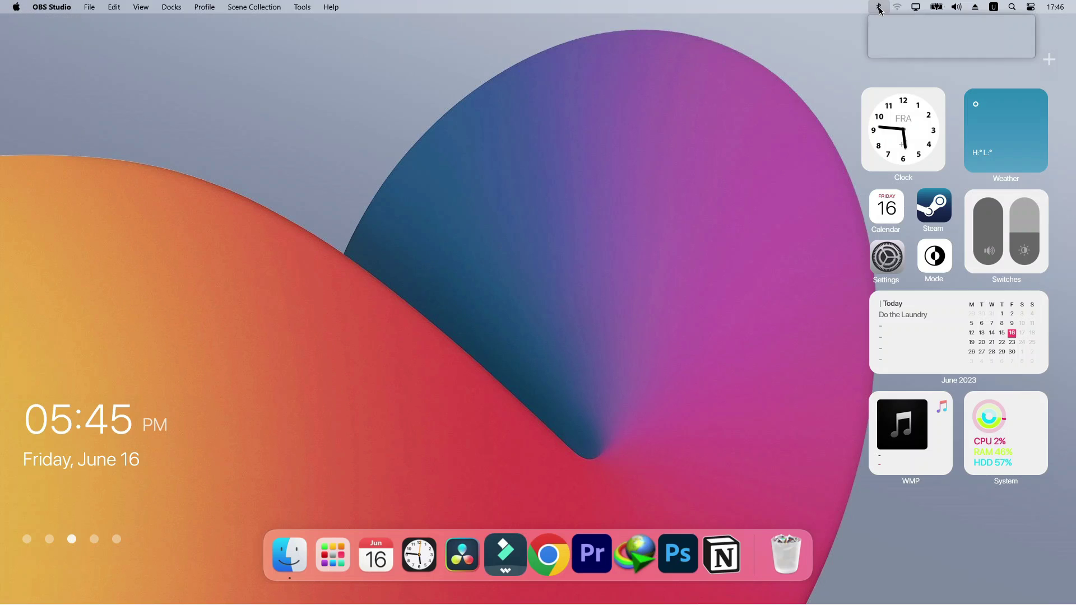
Inspect the Wi-Fi, display, battery, sound and eject items of the macOS-style menu bar
click(899, 8)
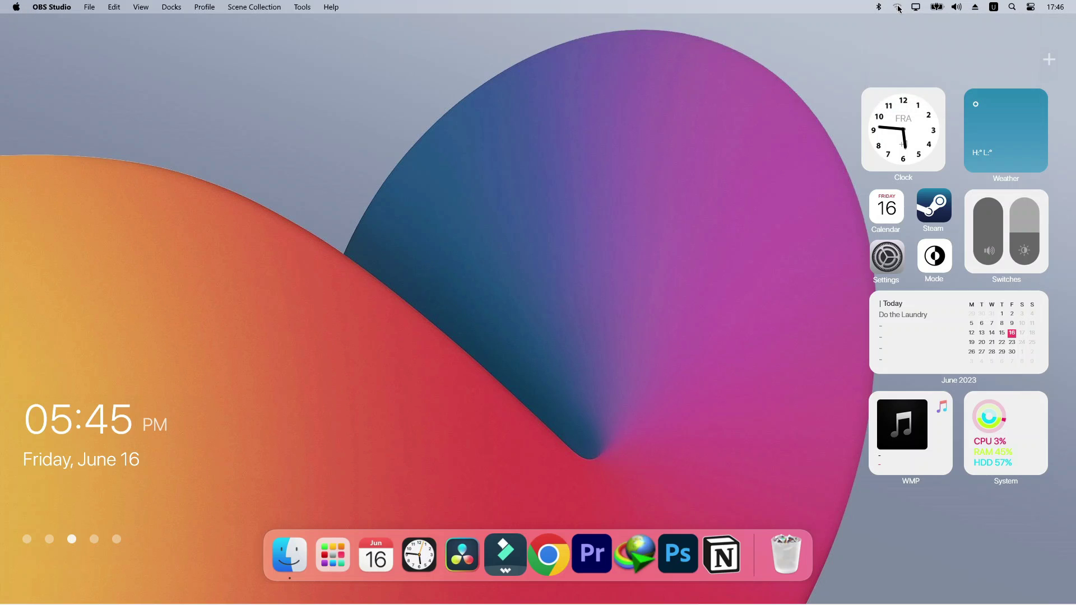
click(898, 8)
click(918, 8)
click(939, 8)
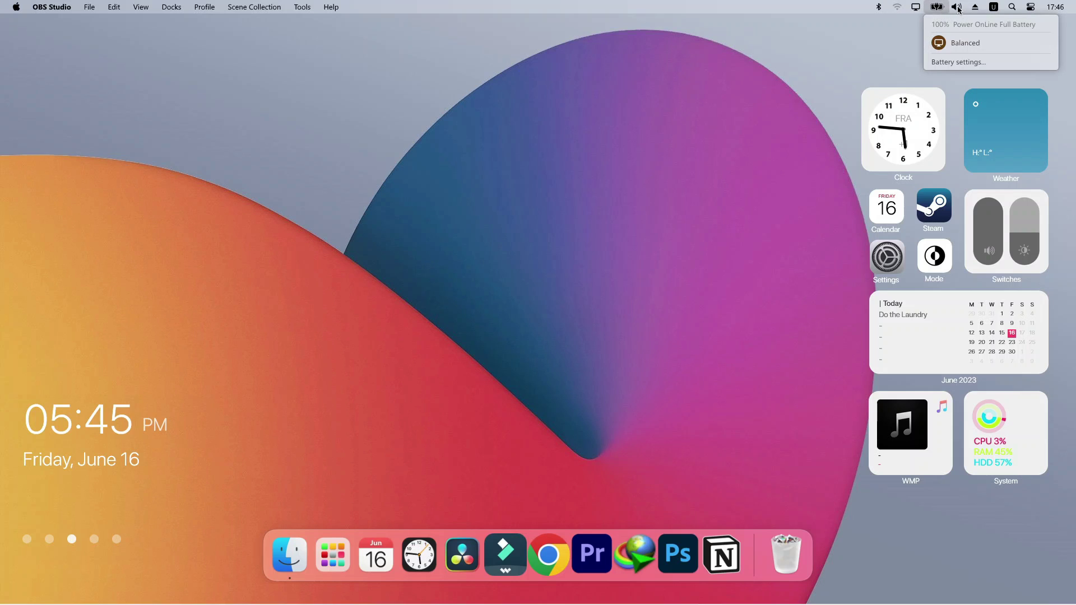
click(958, 8)
click(958, 9)
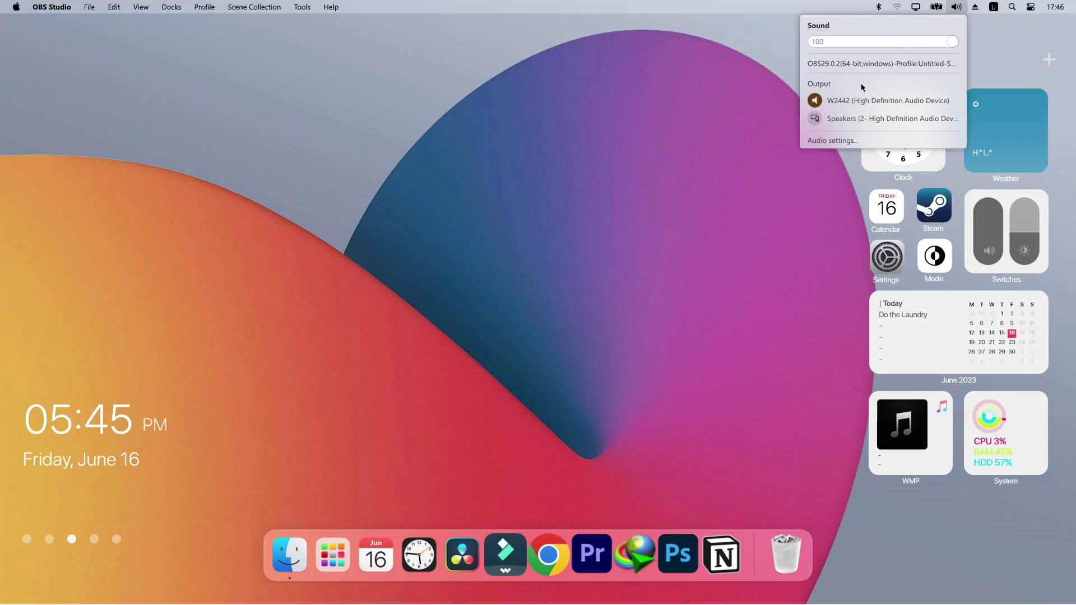
click(976, 8)
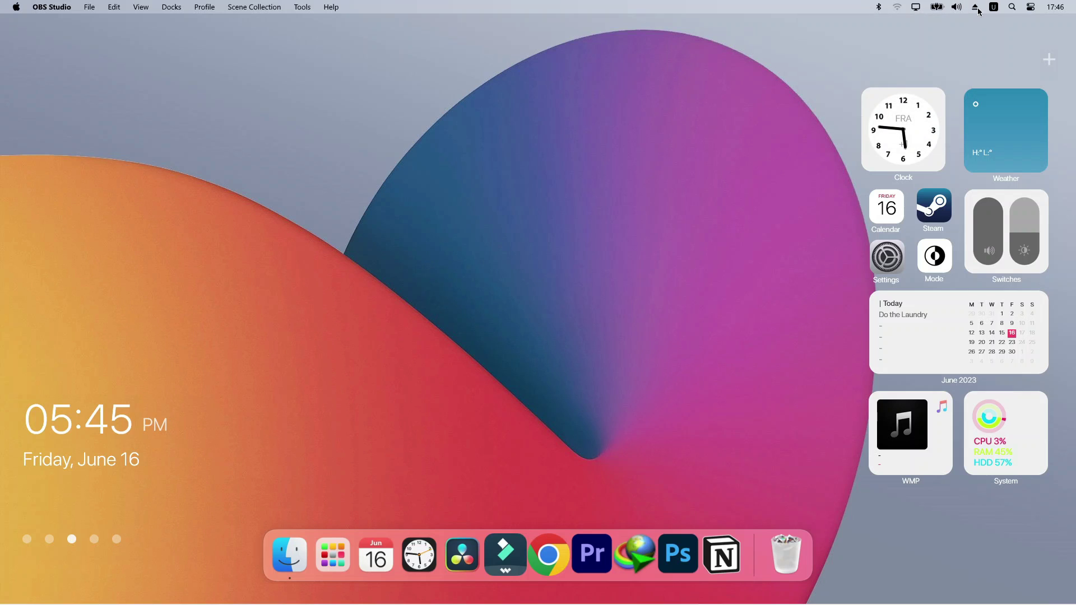
Turn on Wi-Fi through the macOS-style control center and close its panel
click(1034, 8)
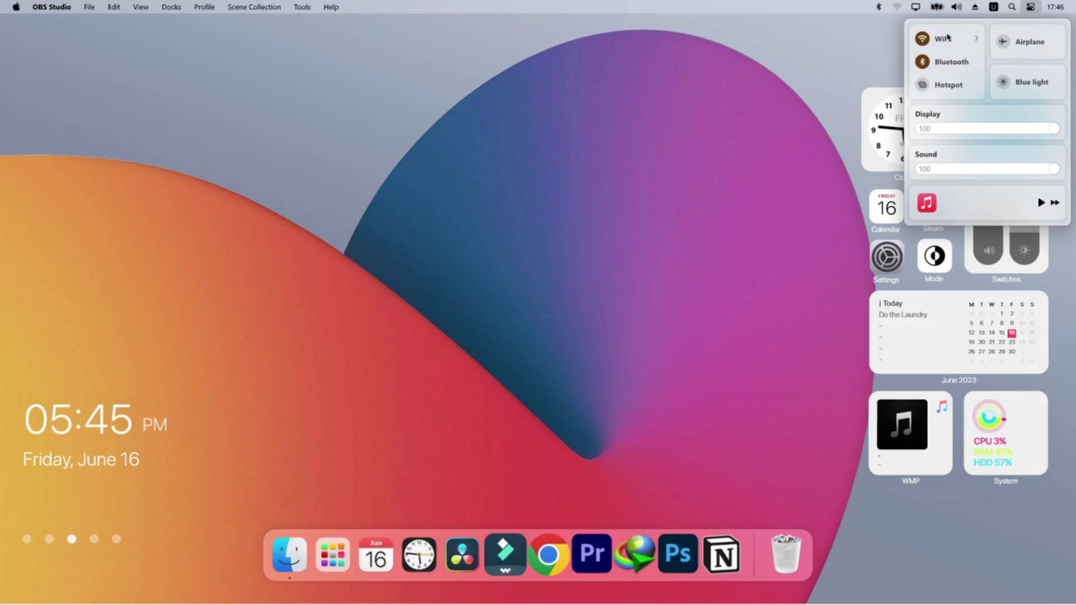
click(975, 39)
click(976, 38)
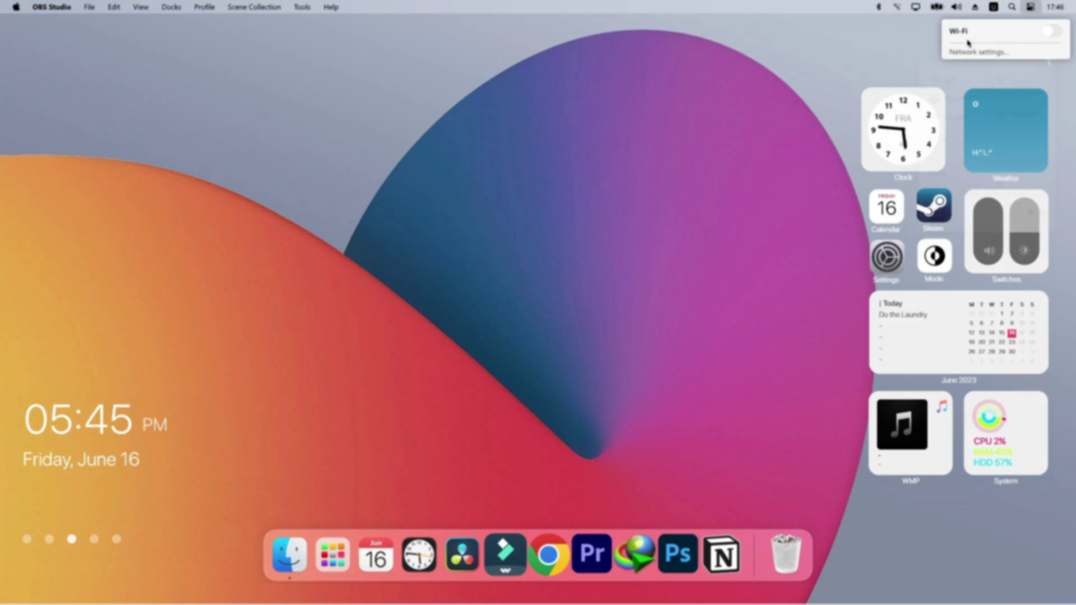
click(1049, 30)
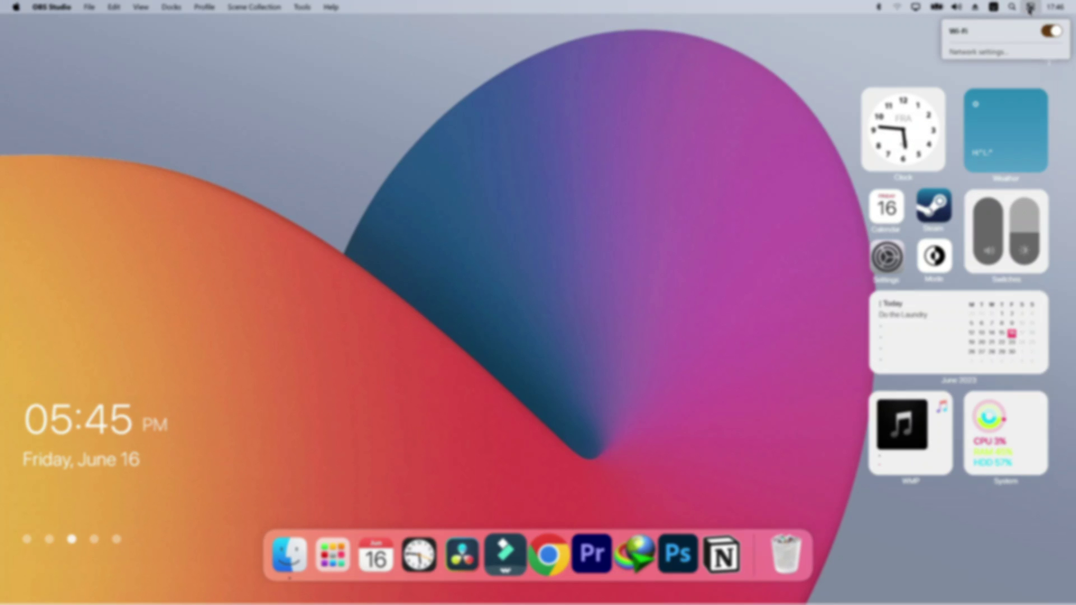
click(841, 85)
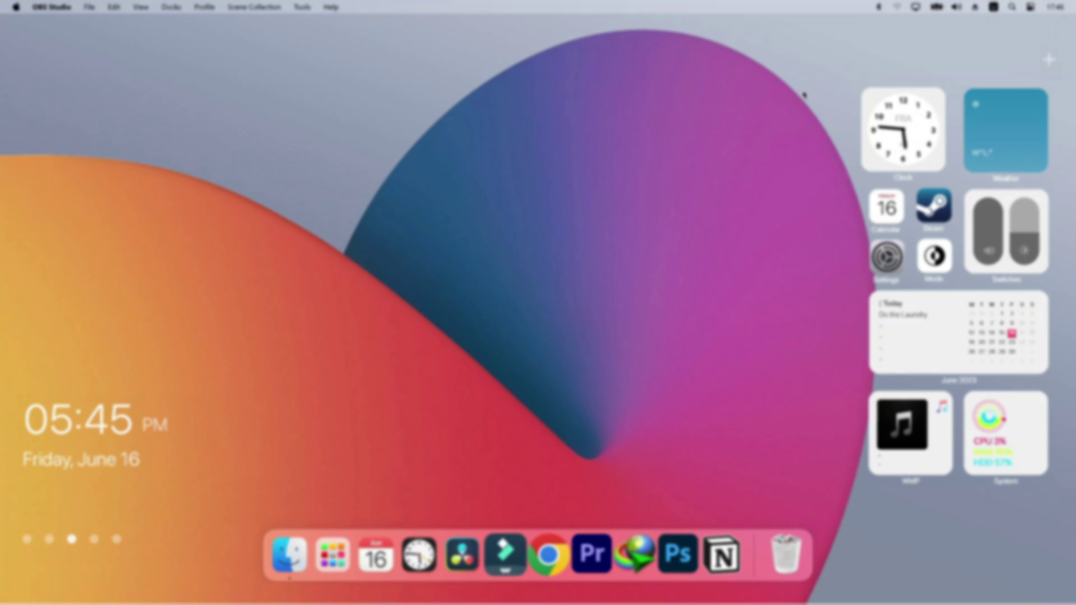